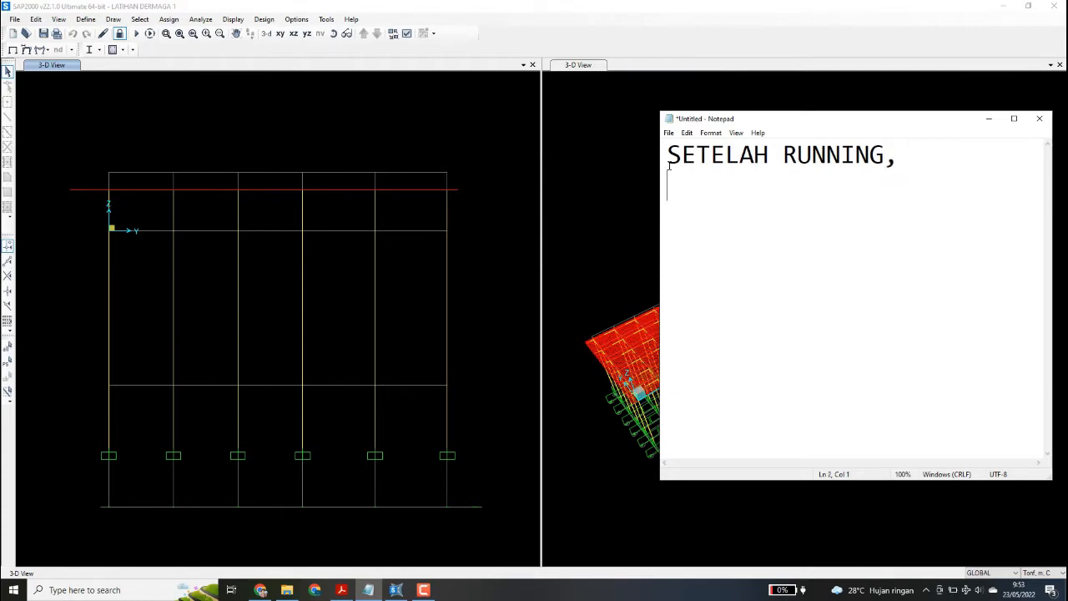
# Complete the note with the lines "CEK BEBERAPA HASIL YANG AKAN DIGUNAKAN DALAM PERHITUNGAN SELANJUTNYA"
pyautogui.write('CEK E')
pyautogui.press('BackSpace')
pyautogui.write('BEBERAPA ')
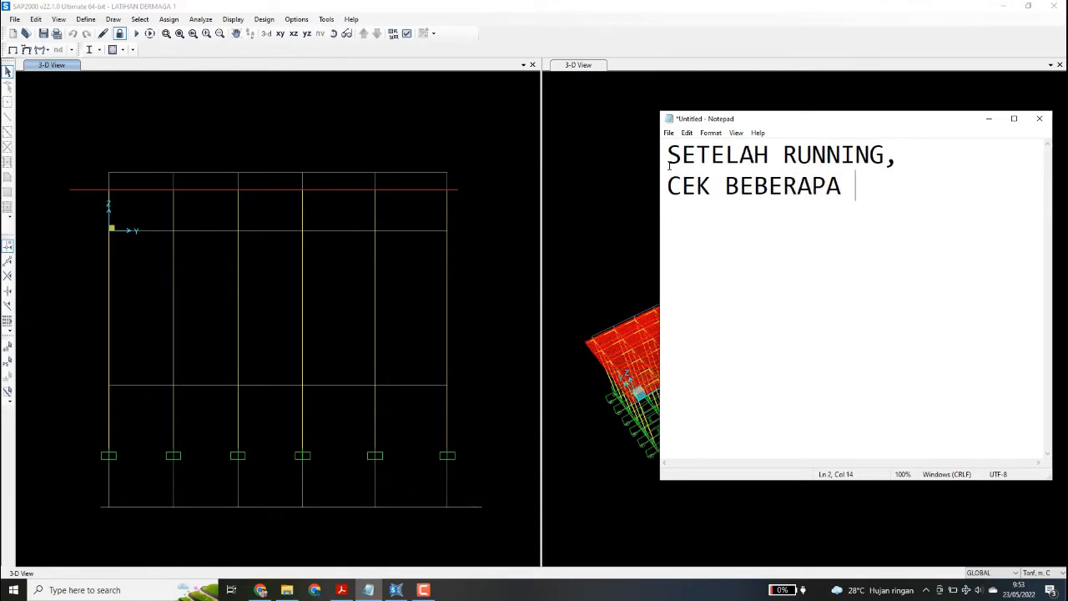
pyautogui.write('HASIL YANG')
pyautogui.press('Return')
pyautogui.write('YANG')
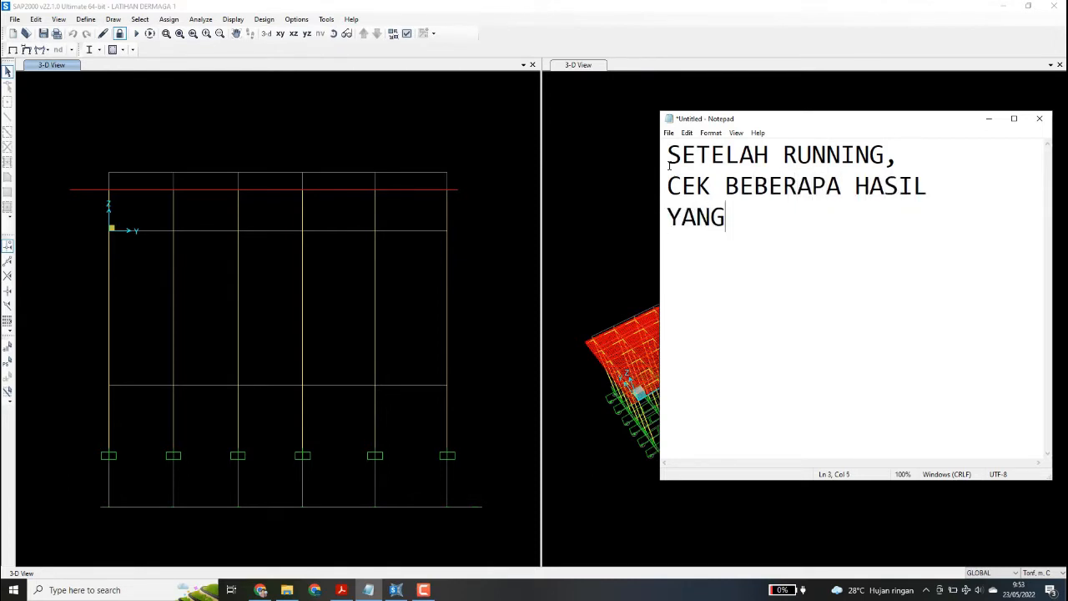
pyautogui.write(' AKAN DIGUNA')
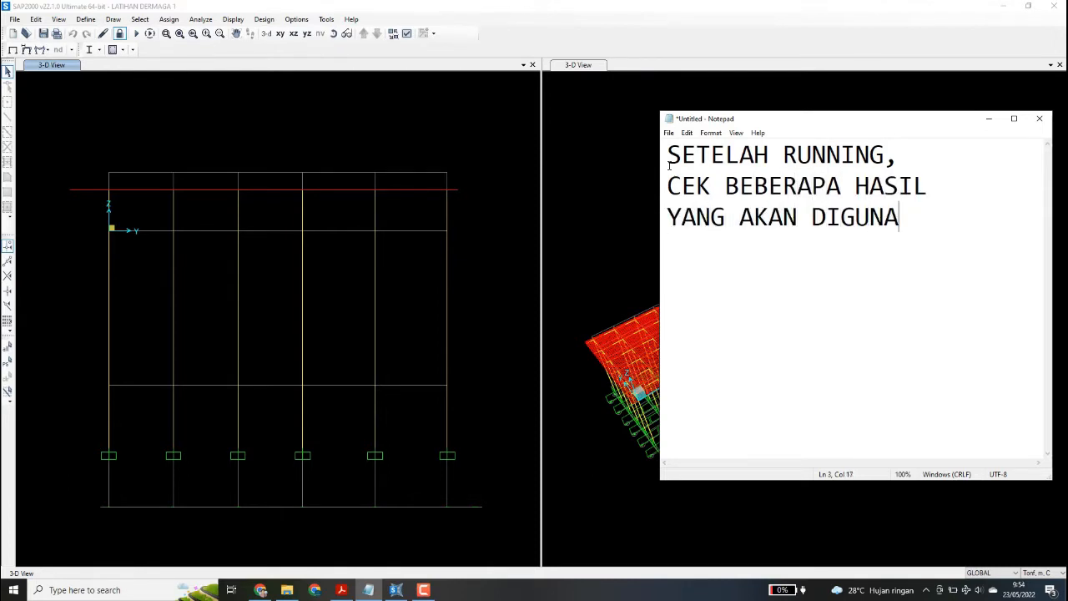
pyautogui.write('KAN DALAM')
pyautogui.press('Return')
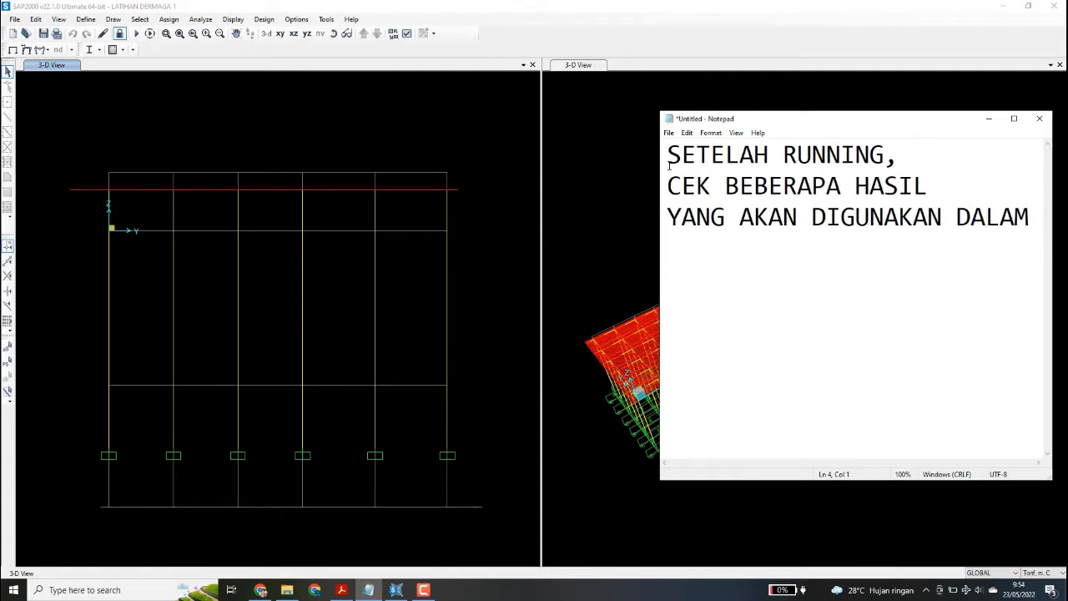
pyautogui.write('PERH')
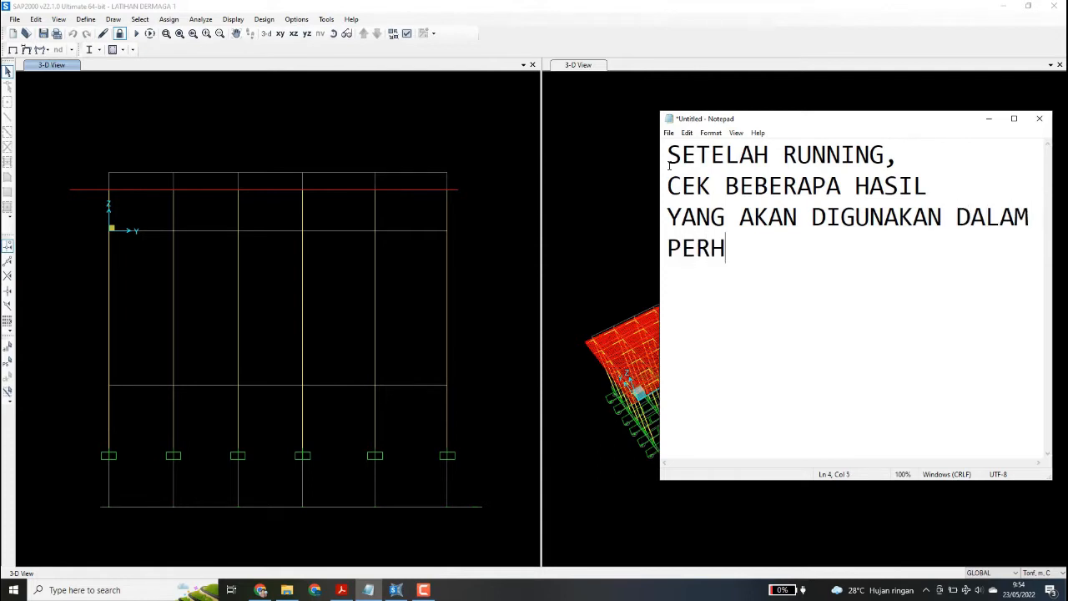
pyautogui.write('ITUNGAN SELANJUTNYA')
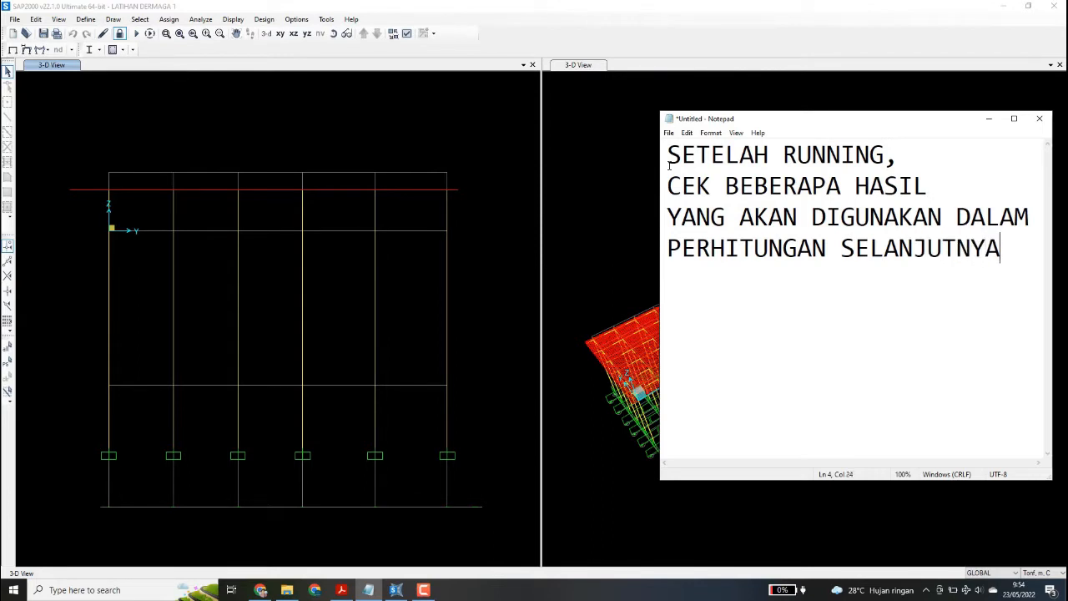
# Switch to SAP2000 and set the active 3D view to look at the yz plane
pyautogui.click(524, 202)
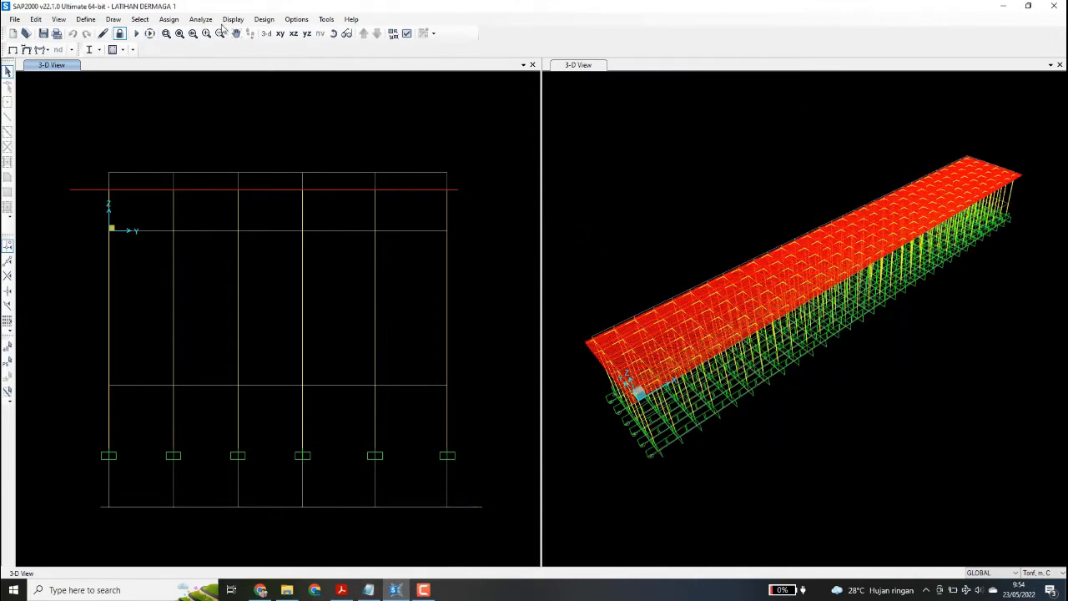
pyautogui.click(60, 19)
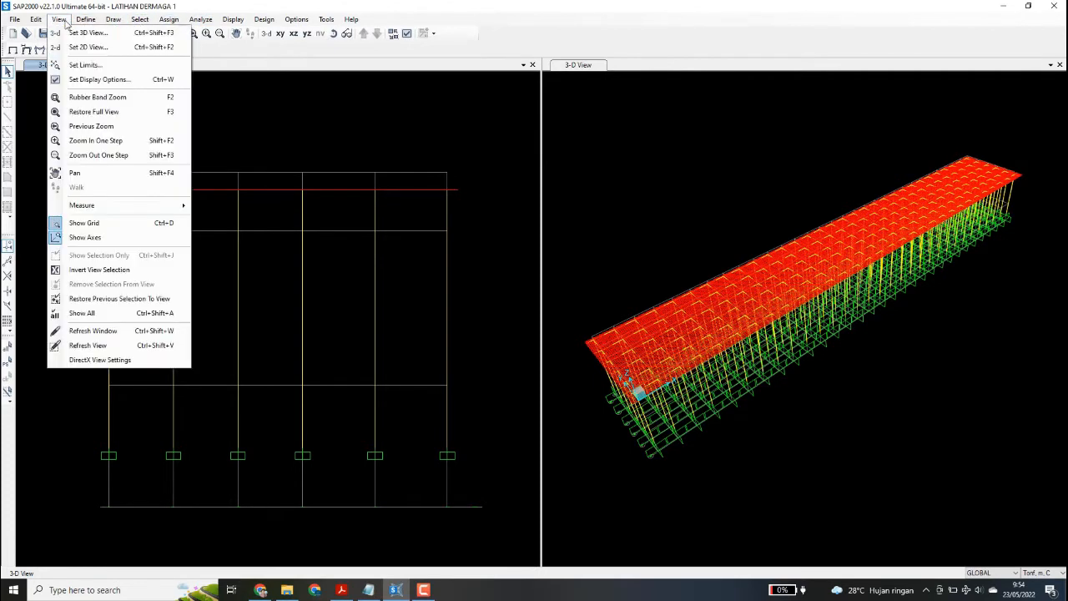
pyautogui.click(79, 33)
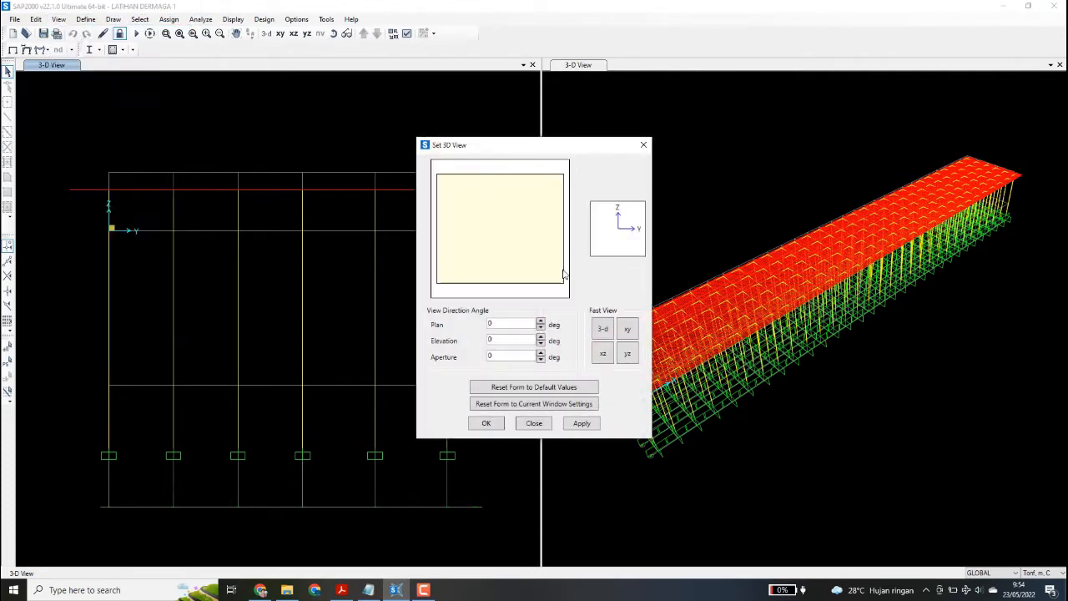
pyautogui.click(607, 353)
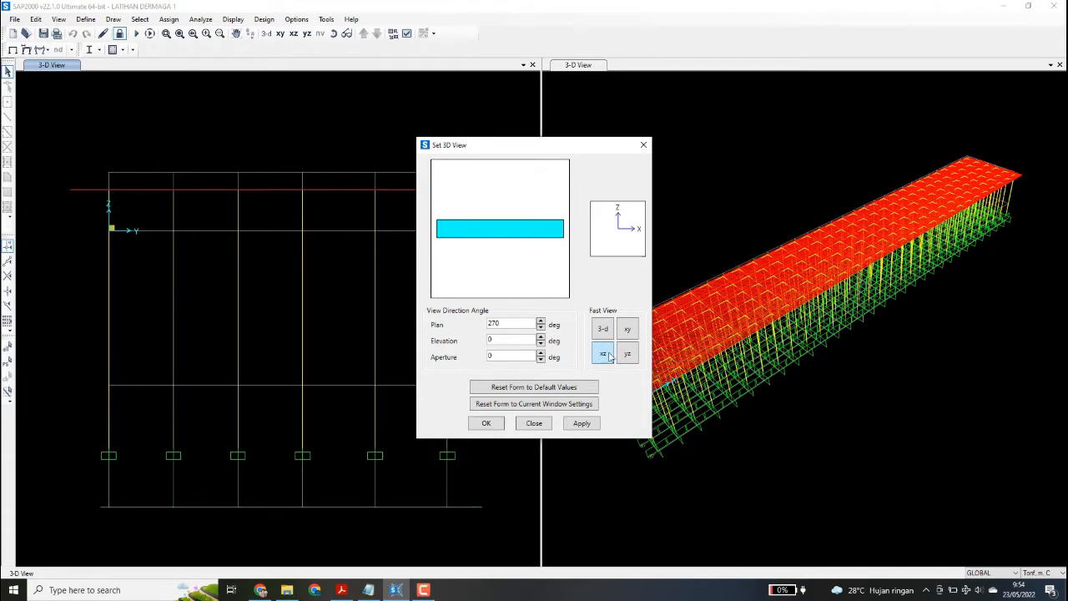
pyautogui.click(631, 335)
pyautogui.click(628, 355)
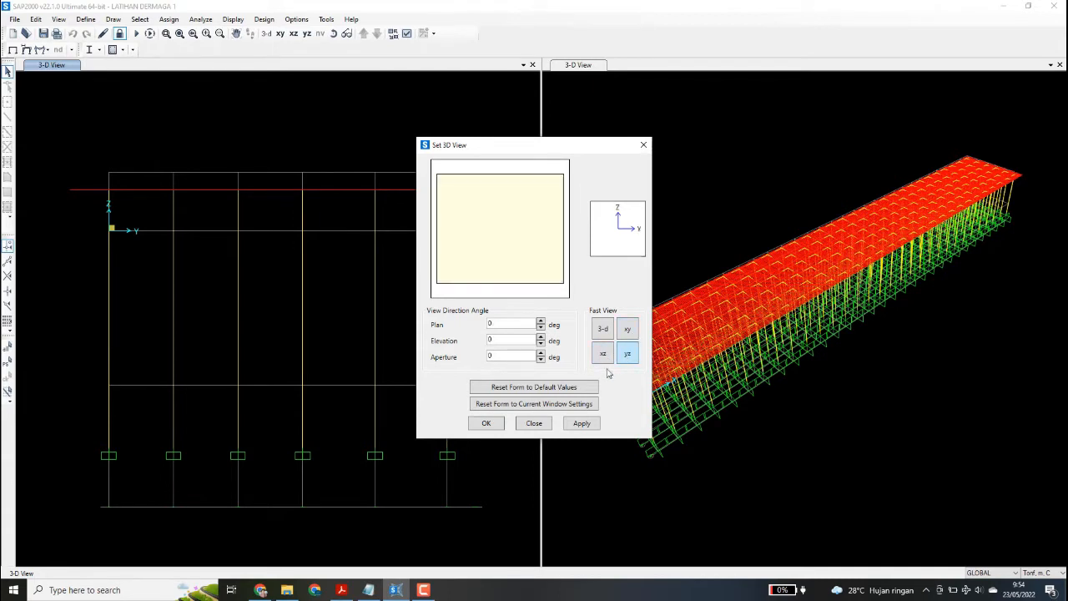
pyautogui.click(491, 424)
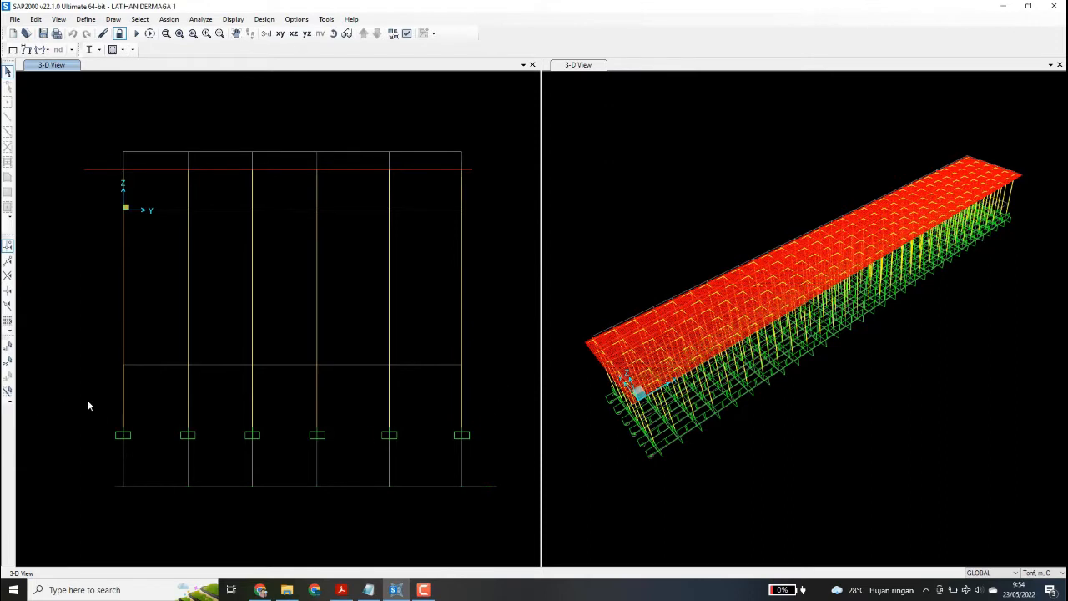
# Switch to Notepad and replace the whole note with "PILIH JOIN REACTION"
pyautogui.click(368, 590)
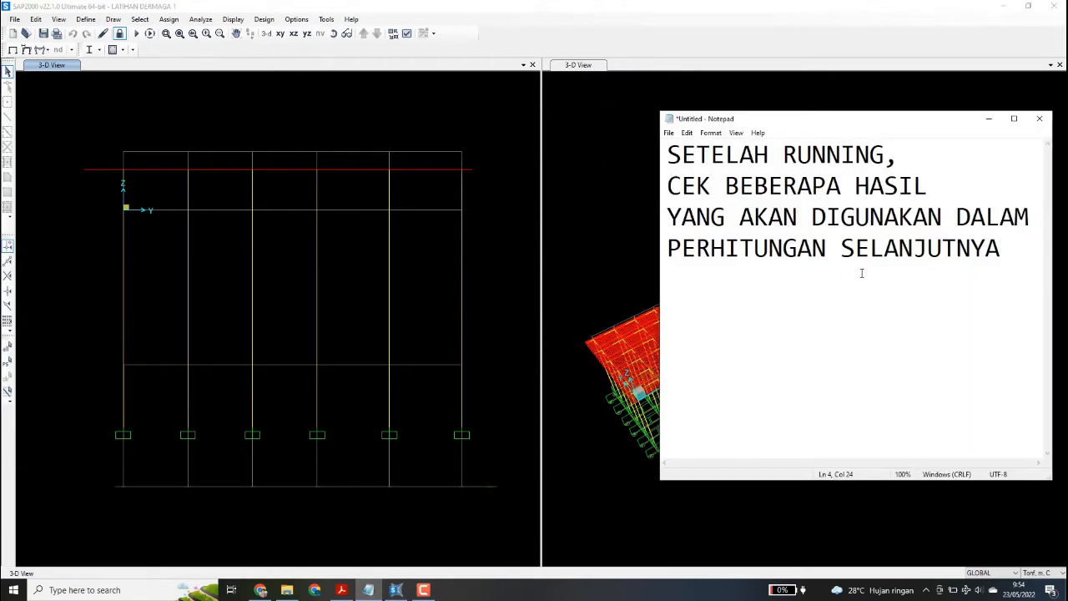
pyautogui.moveTo(999, 248); pyautogui.dragTo(670, 154)
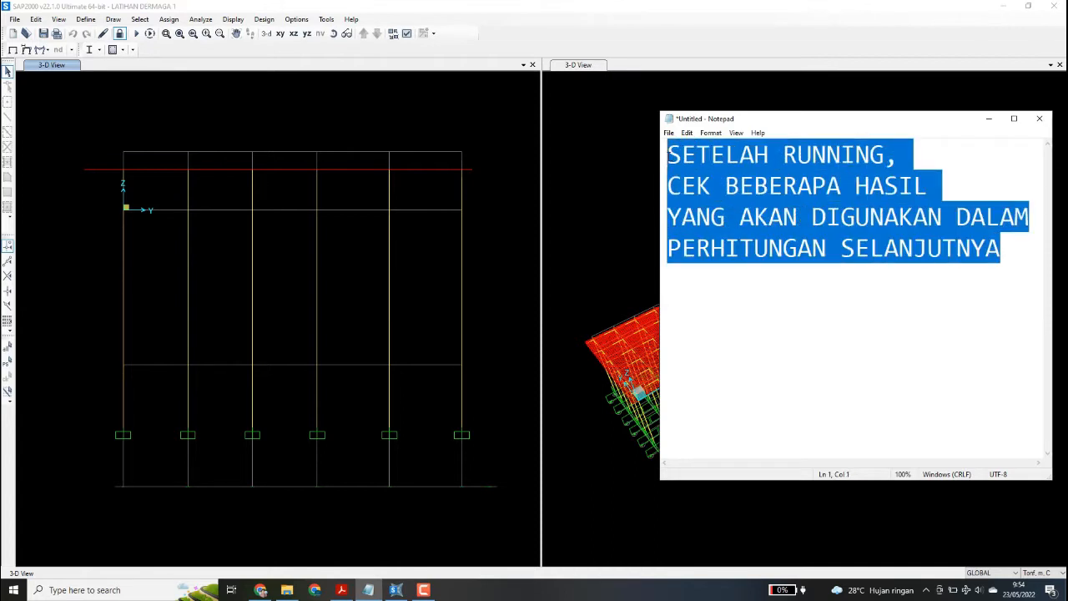
pyautogui.write('PILIH BAS')
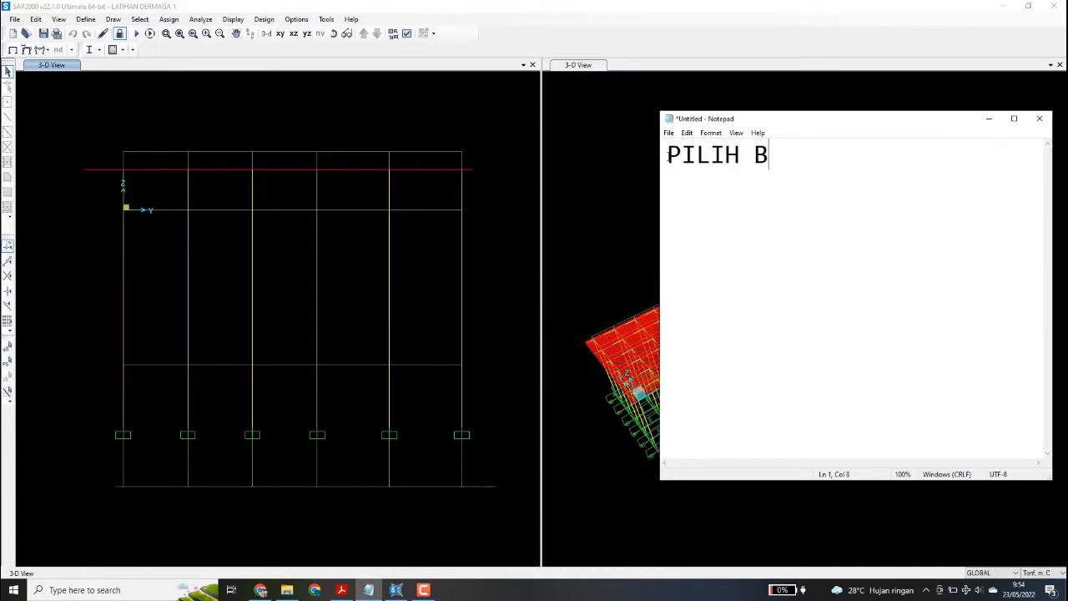
pyautogui.press('BackSpace')
pyautogui.write('S')
pyautogui.press('BackSpace')
pyautogui.press('BackSpace')
pyautogui.press('BackSpace')
pyautogui.write('JI')
pyautogui.press('BackSpace')
pyautogui.write('OIN REACTION')
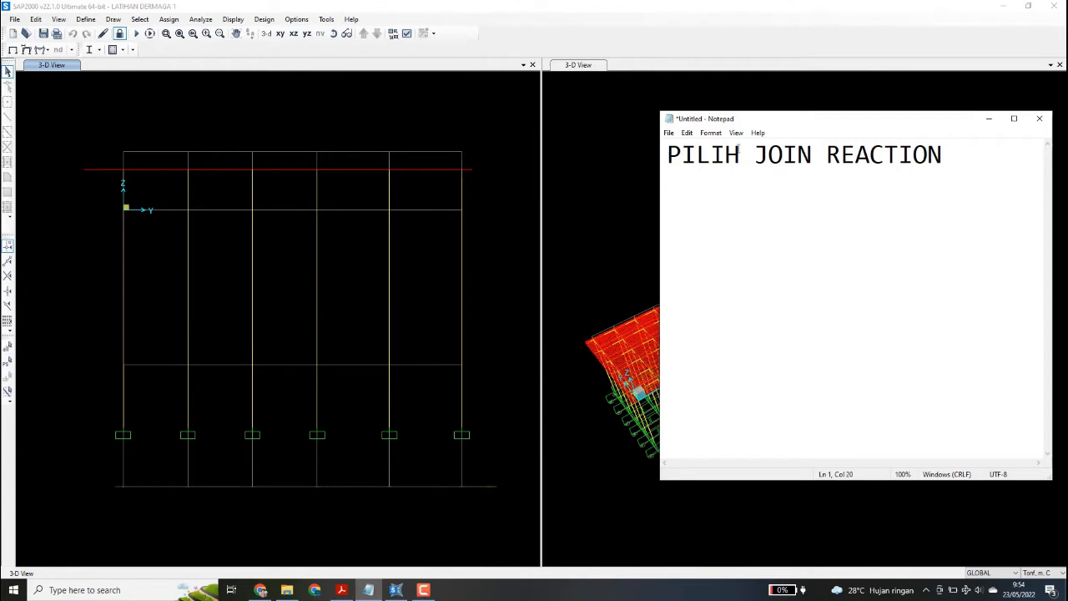
# Switch to SAP2000 and select all piles with their base support joints in the yz view
pyautogui.click(460, 68)
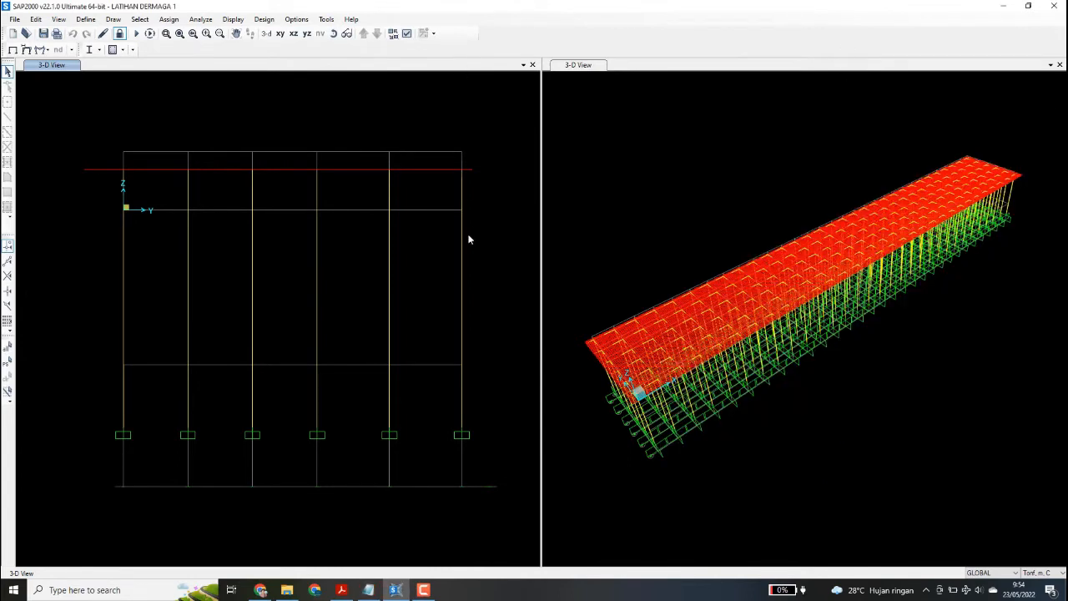
pyautogui.moveTo(481, 457); pyautogui.dragTo(88, 401)
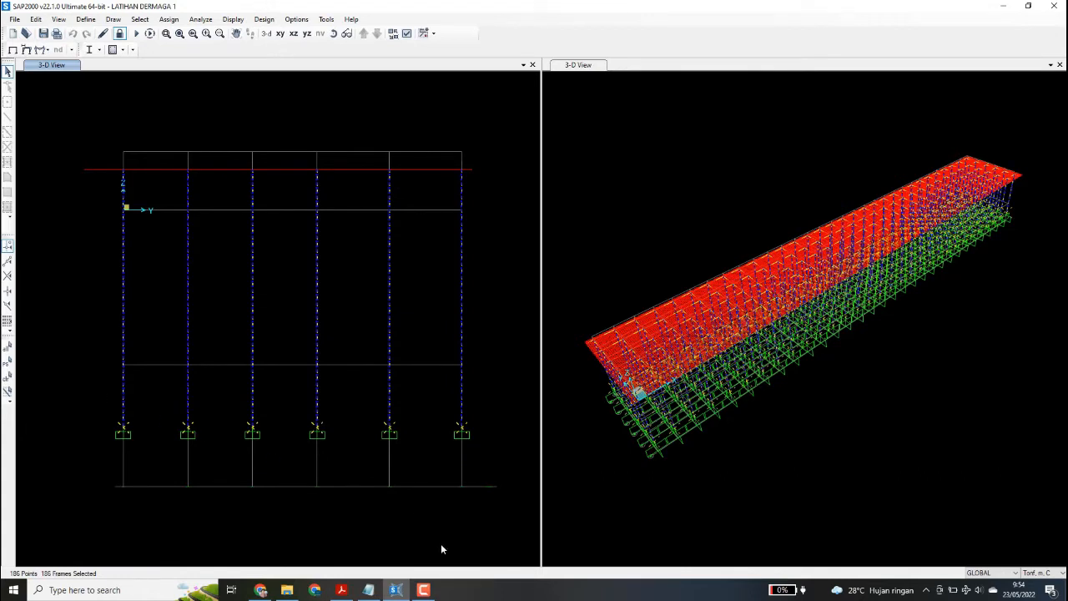
pyautogui.moveTo(368, 589)
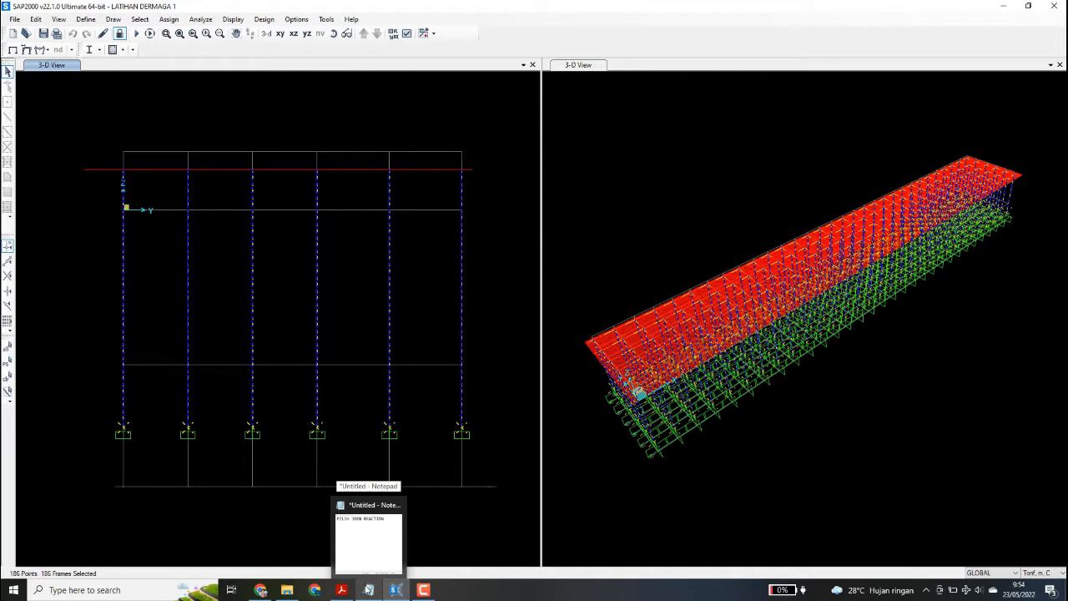
# Open the table selection, clear the chosen analysis results, and select only the Joint Reactions table
pyautogui.click(235, 20)
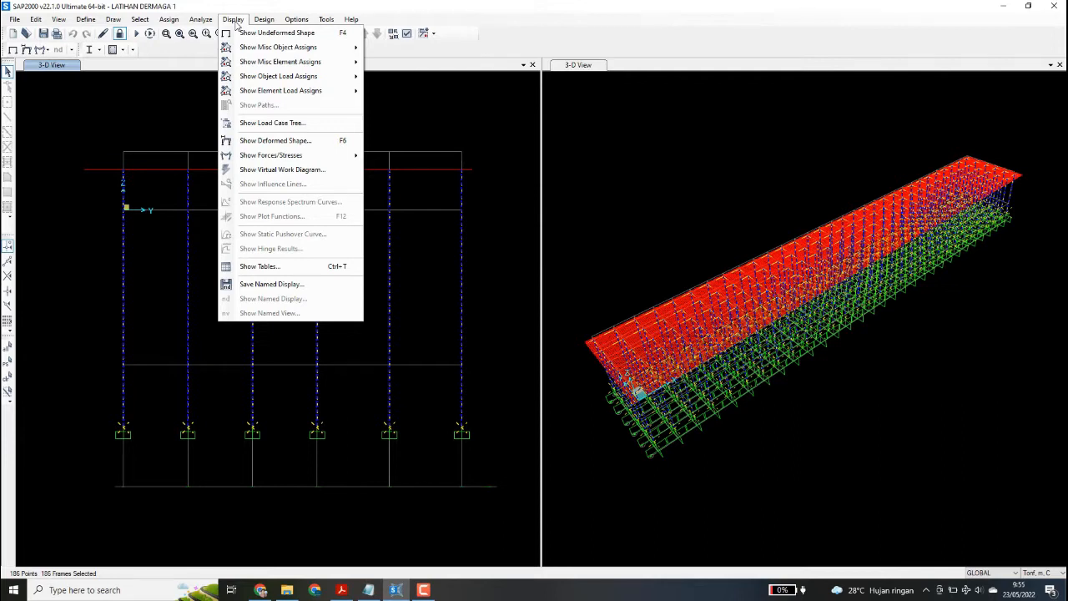
pyautogui.click(282, 267)
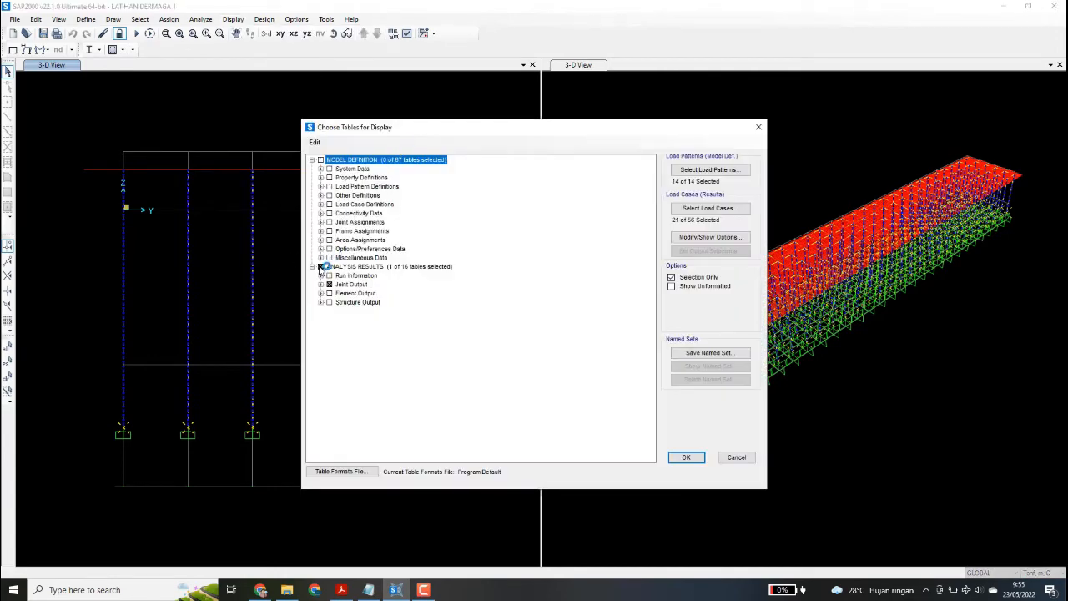
pyautogui.click(320, 266)
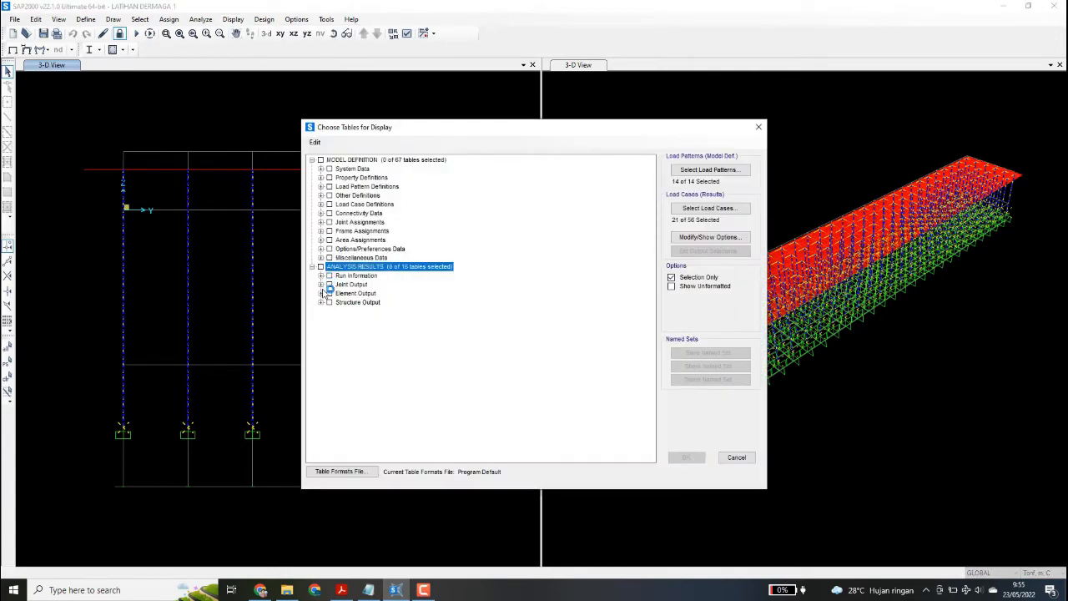
pyautogui.click(321, 284)
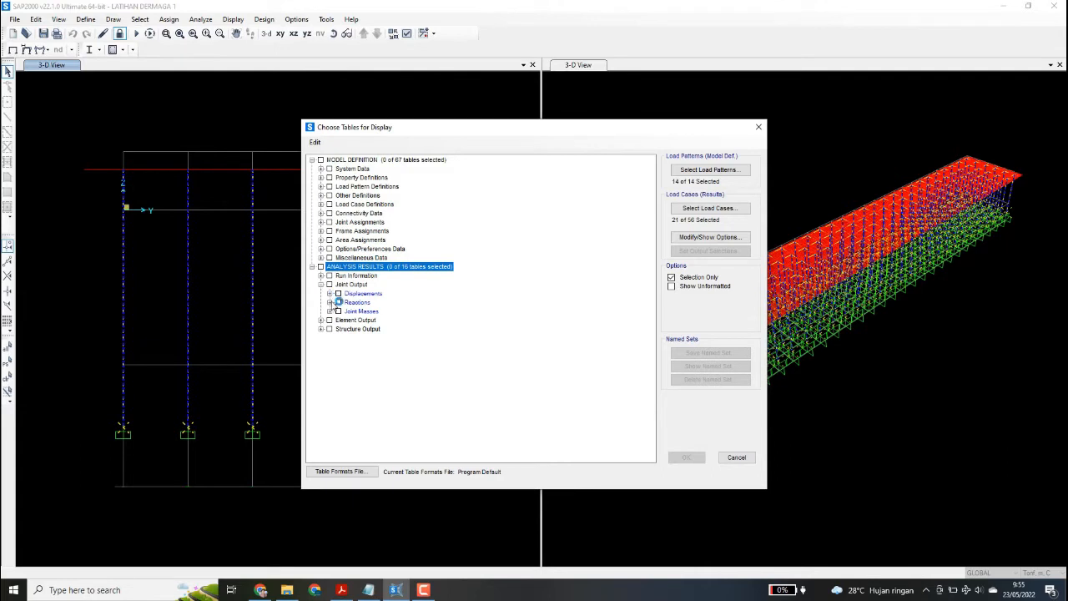
pyautogui.click(330, 295)
pyautogui.click(330, 302)
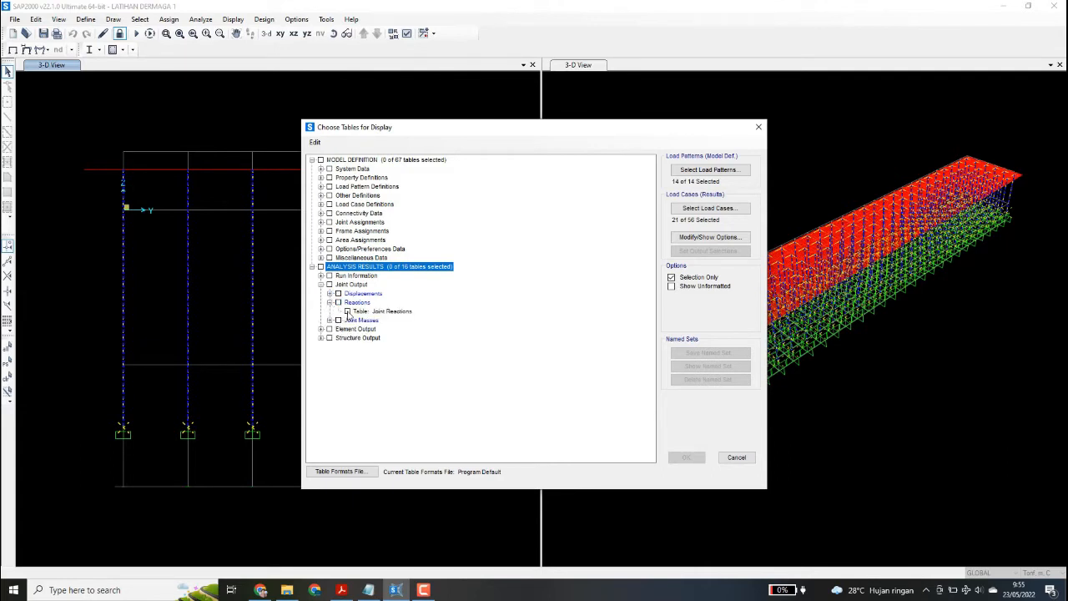
pyautogui.click(347, 312)
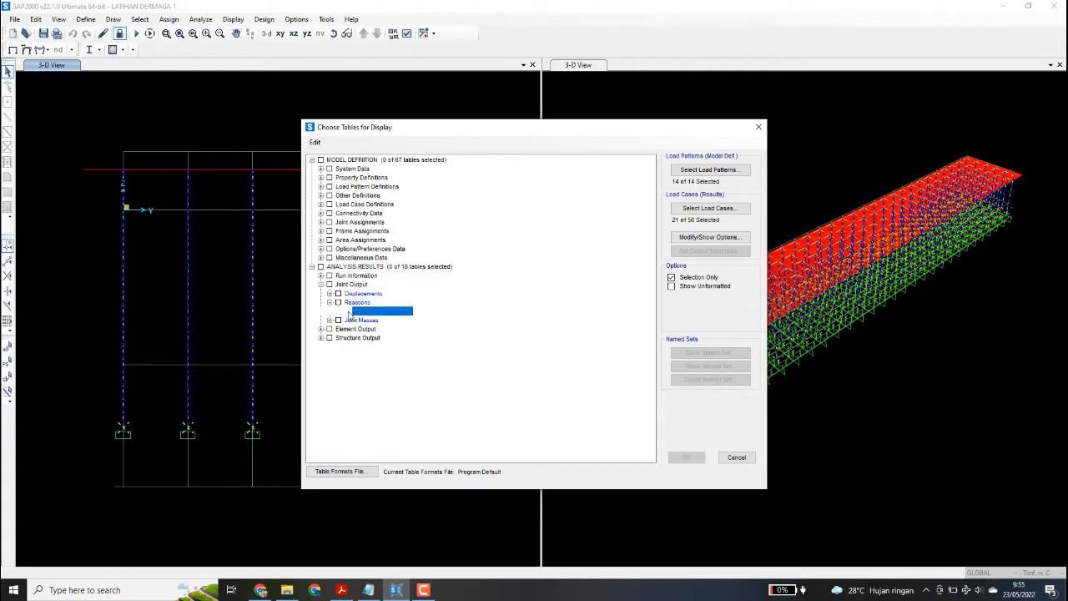
# Review the selected output cases, keep the SERVIS combinations, and display the Joint Reactions table
pyautogui.click(689, 210)
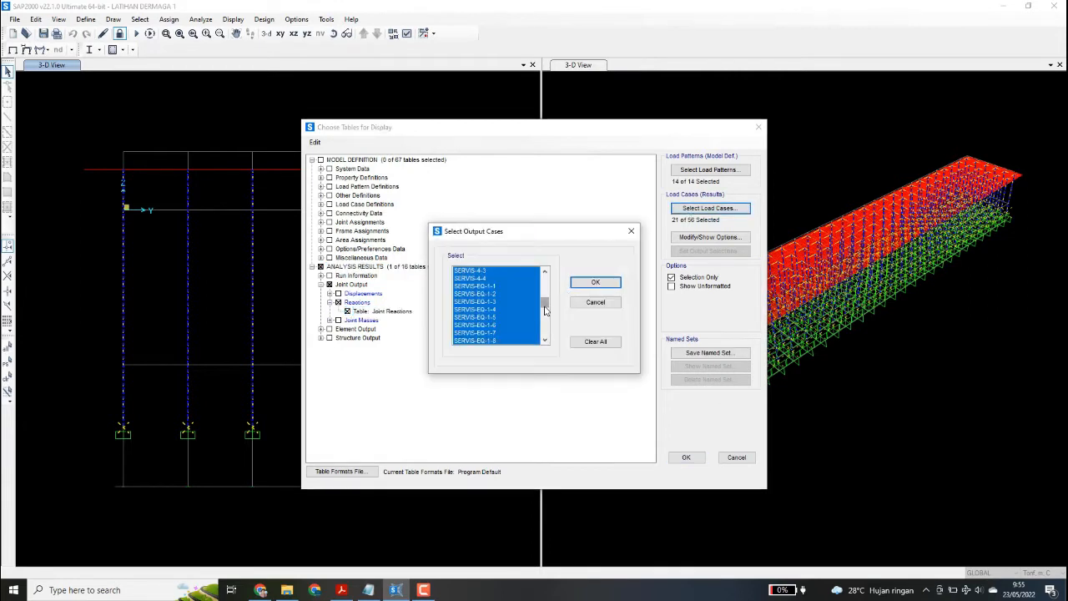
pyautogui.moveTo(547, 310)
pyautogui.mouseDown()
pyautogui.moveTo(544, 296)
pyautogui.moveTo(546, 318)
pyautogui.moveTo(546, 309)
pyautogui.mouseUp()
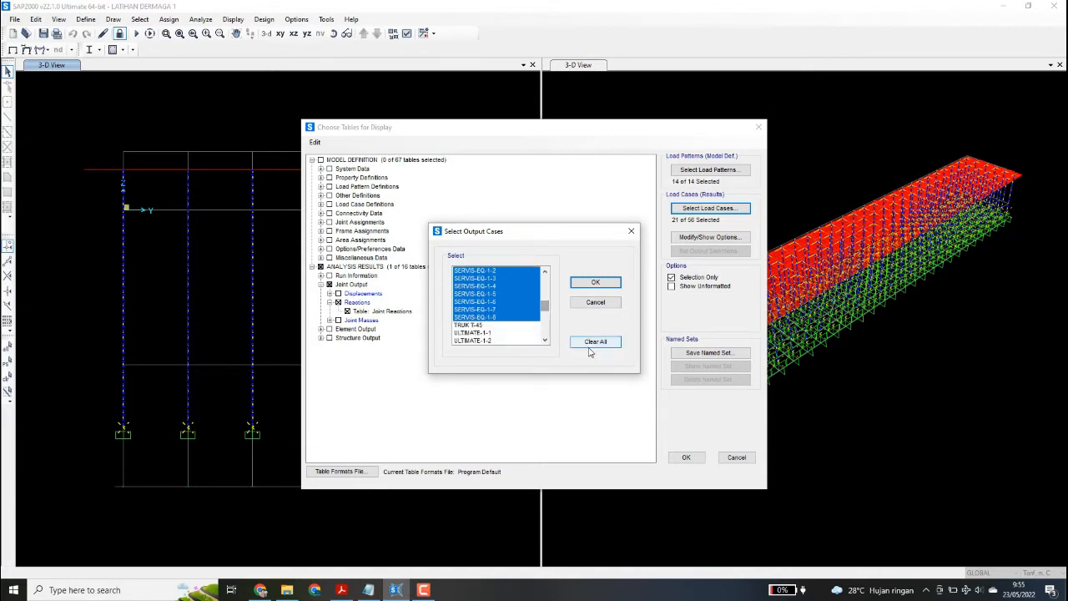
pyautogui.click(595, 283)
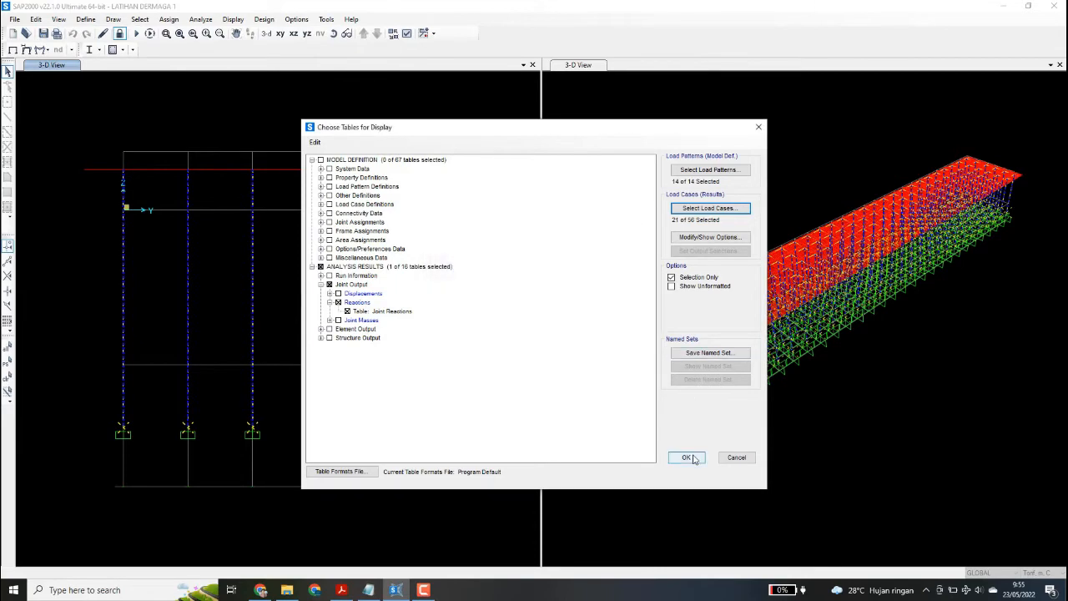
pyautogui.click(685, 457)
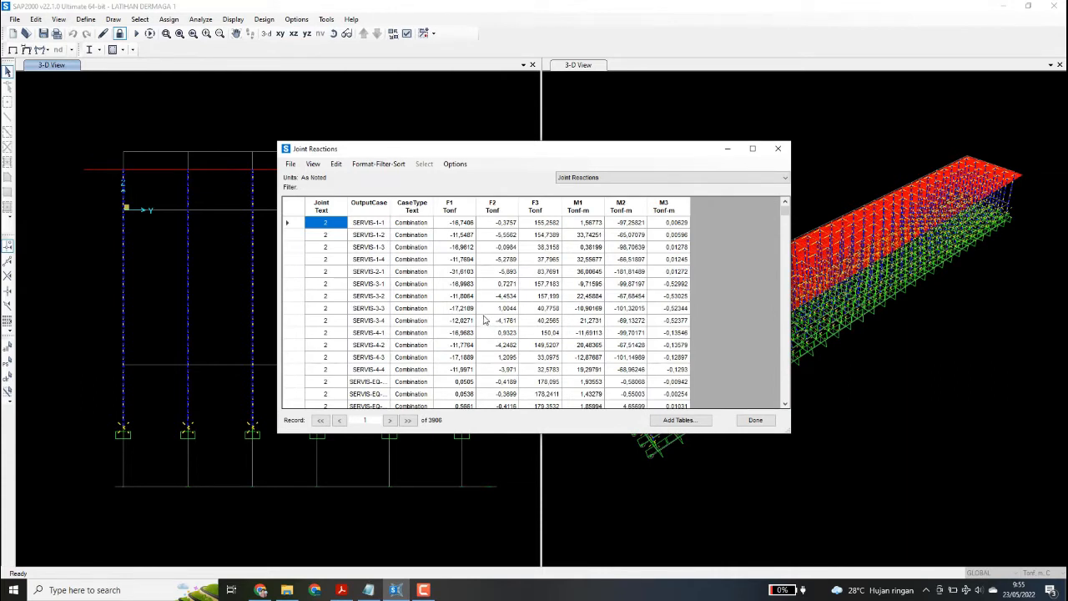
pyautogui.click(290, 165)
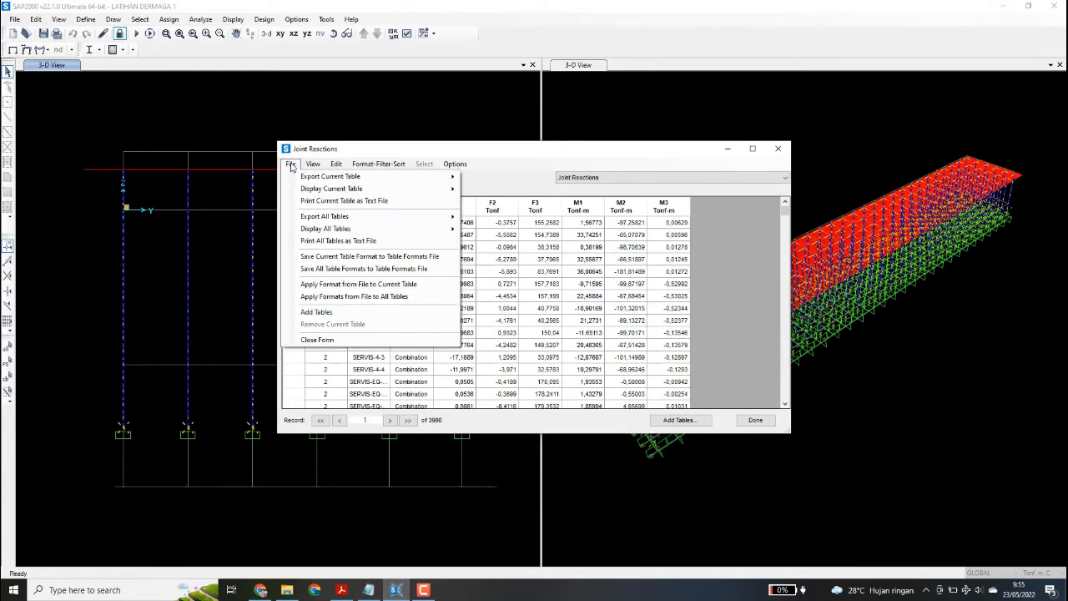
pyautogui.click(290, 164)
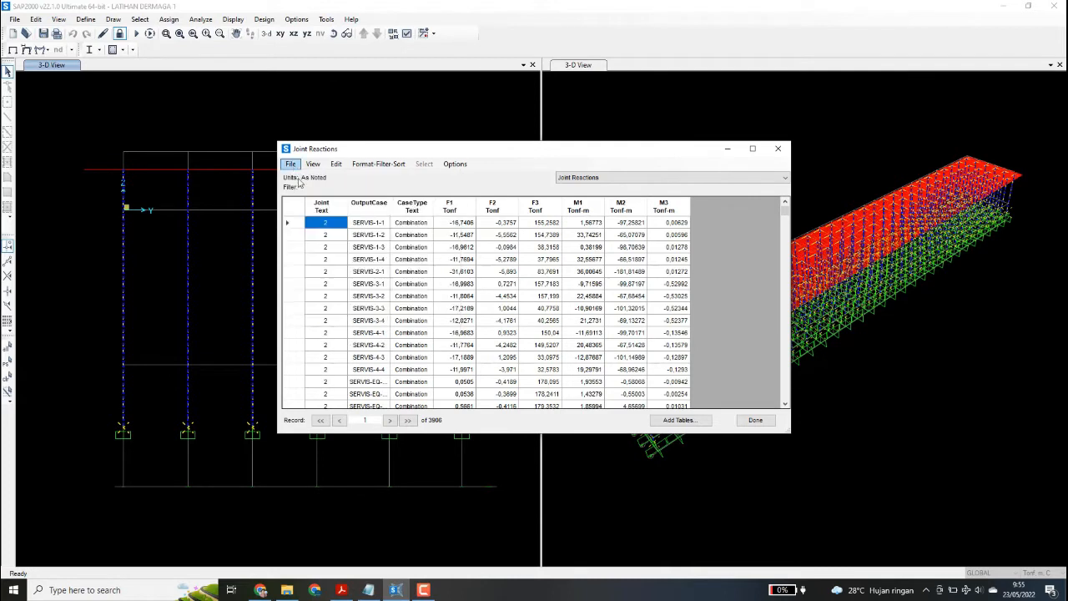
# Switch to Notepad and replace the note with "BIAR LEBIH MUDAH," and "EXPORT HASILNYA KE EXCEL" on two lines
pyautogui.click(368, 590)
pyautogui.moveTo(943, 155); pyautogui.dragTo(665, 159)
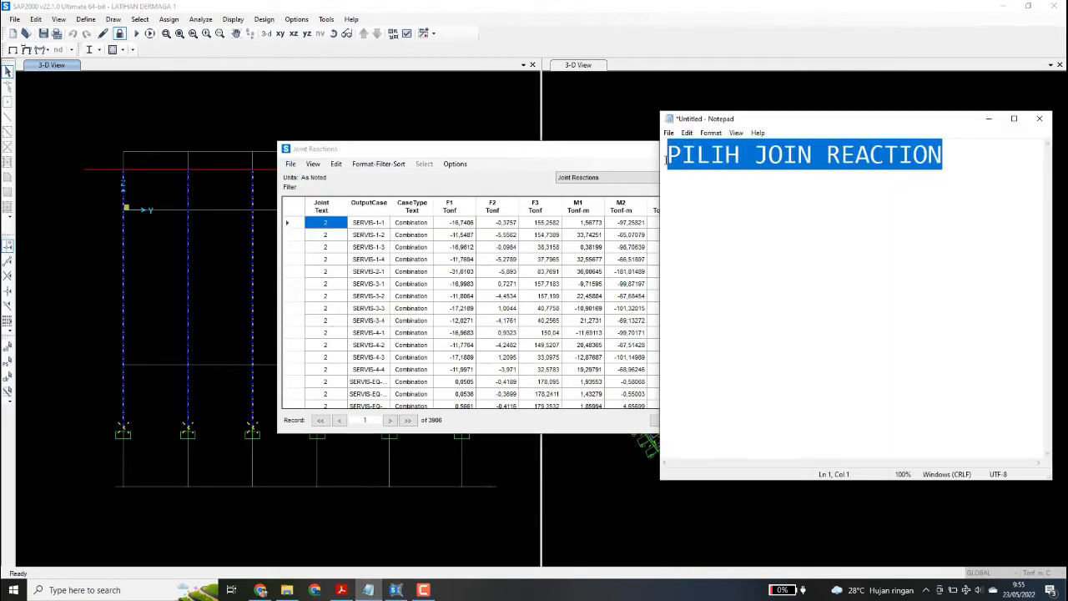
pyautogui.write('BIAR LE')
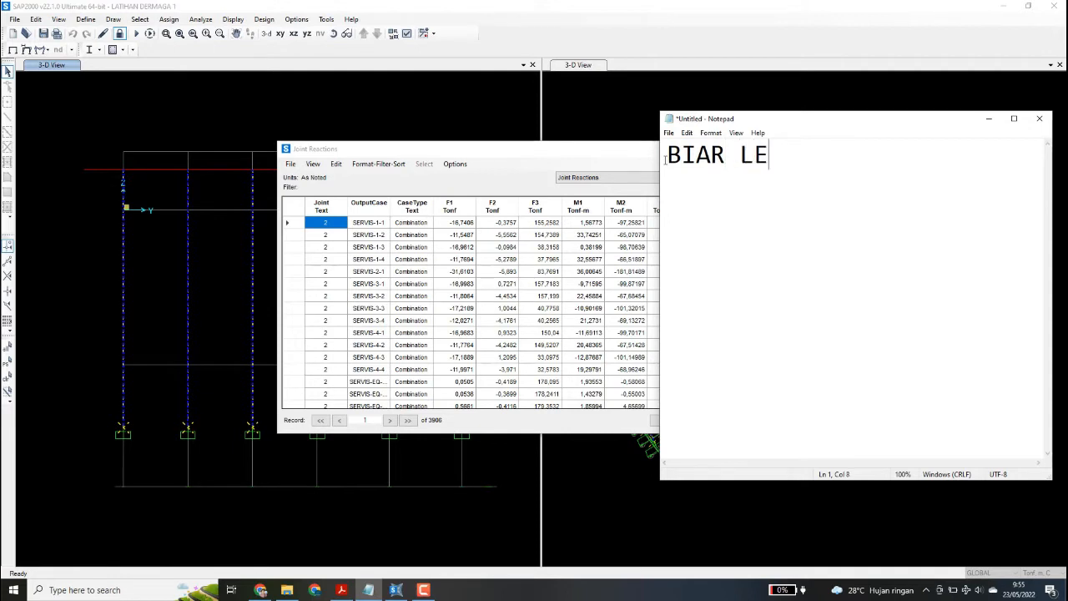
pyautogui.write('BI H MUDAL')
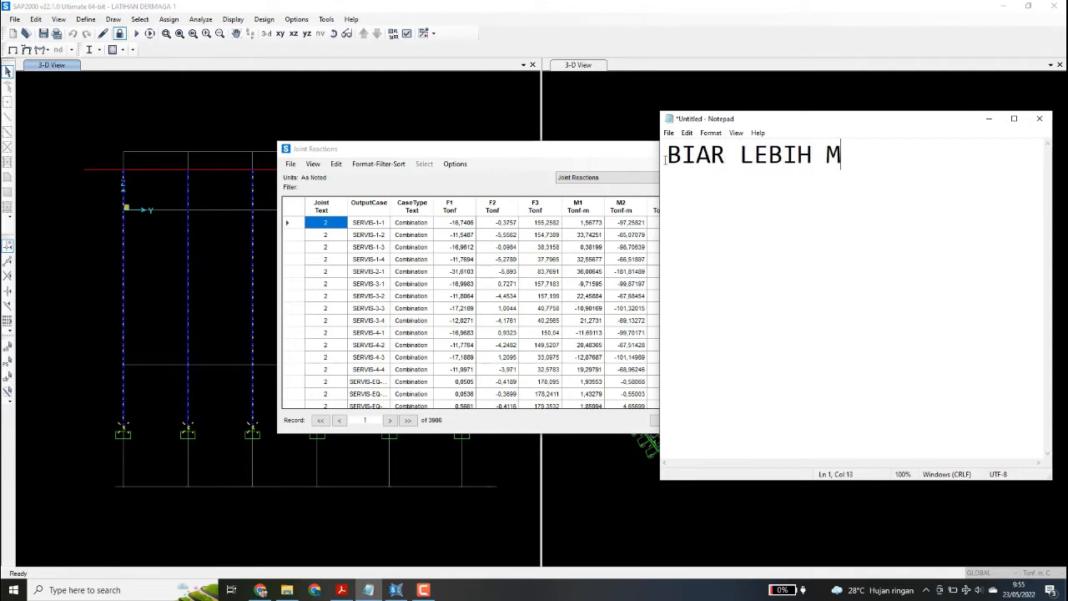
pyautogui.press('BackSpace')
pyautogui.write('H, EX')
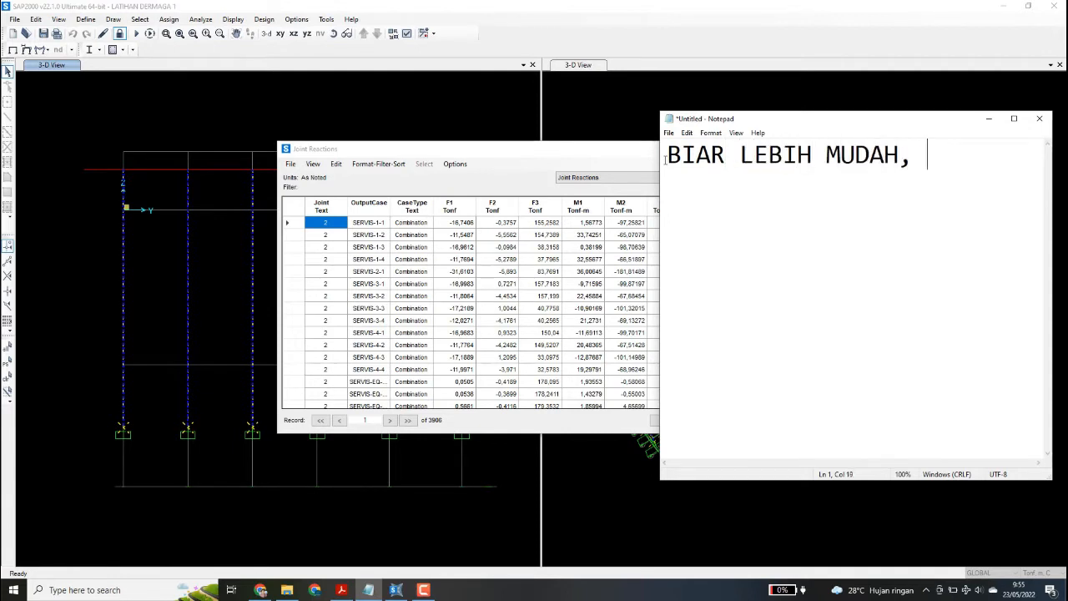
pyautogui.press('BackSpace')
pyautogui.press('BackSpace')
pyautogui.write('EXPORT H')
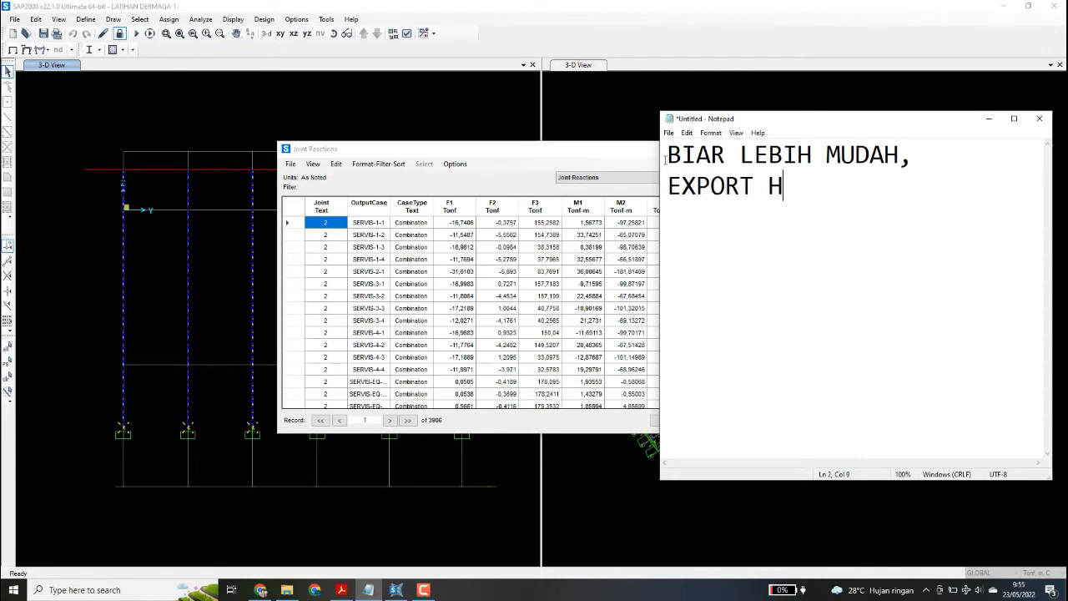
pyautogui.write('ASILN')
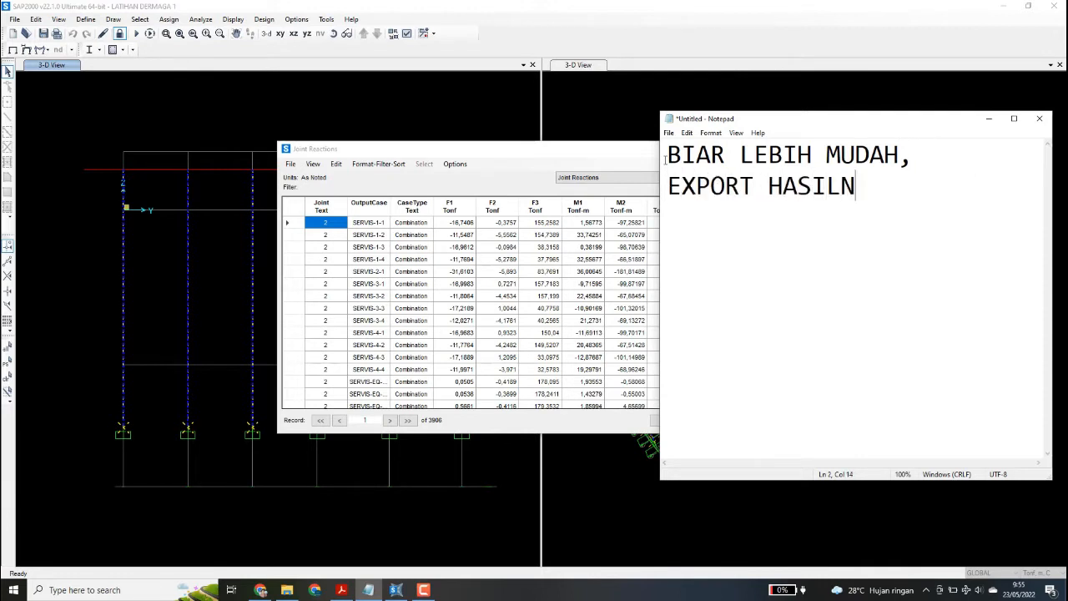
pyautogui.write('YA KE EXCEL')
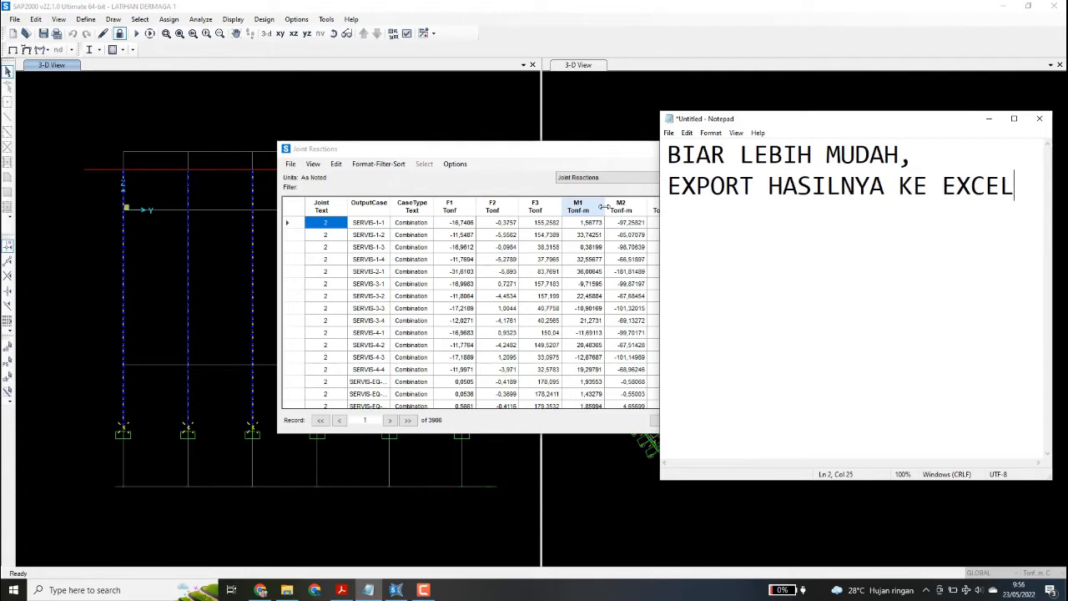
# Add the lines "PERTAMA KITA MAU CEK UNTUK" and "KEBUTUHAN PONDASINYA" to the note
pyautogui.press('Return')
pyautogui.write('PERTAMA')
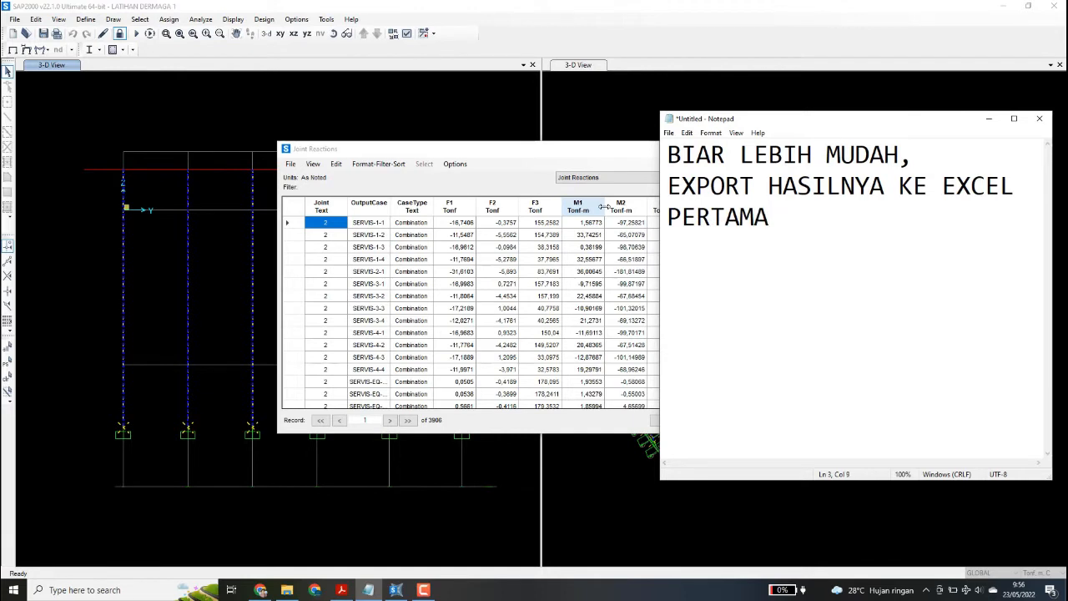
pyautogui.write(' KITA MAU C')
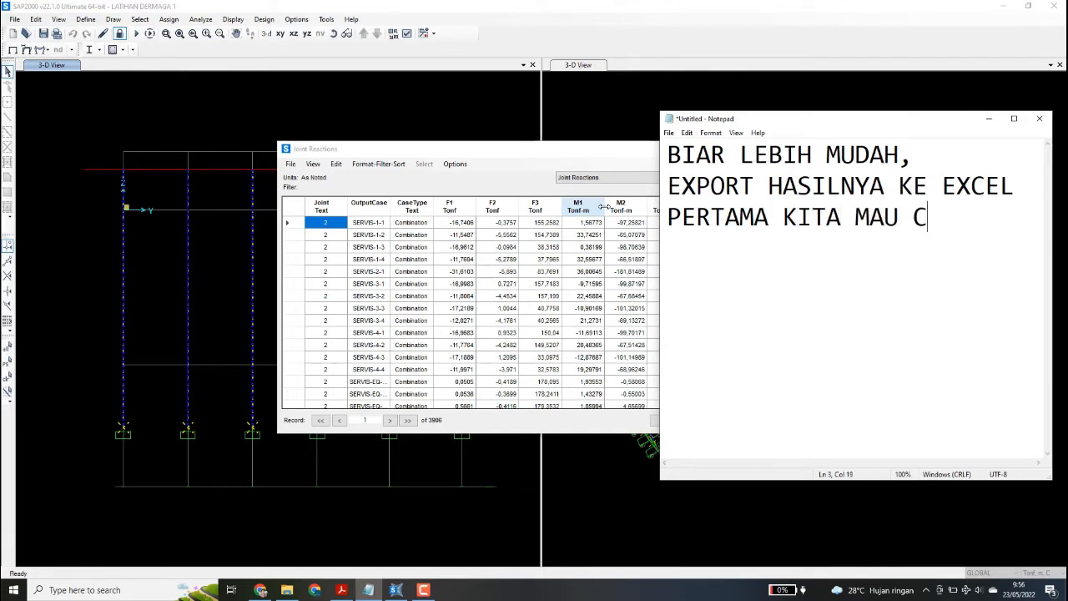
pyautogui.write('EK UNTUK')
pyautogui.press('Return')
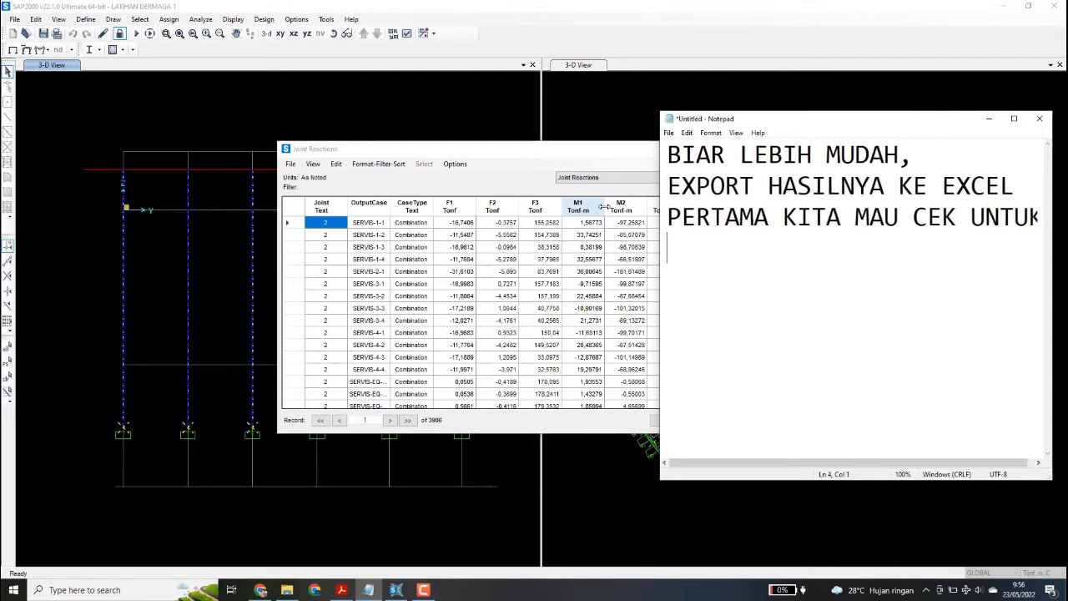
pyautogui.write('KEBUTUHAN')
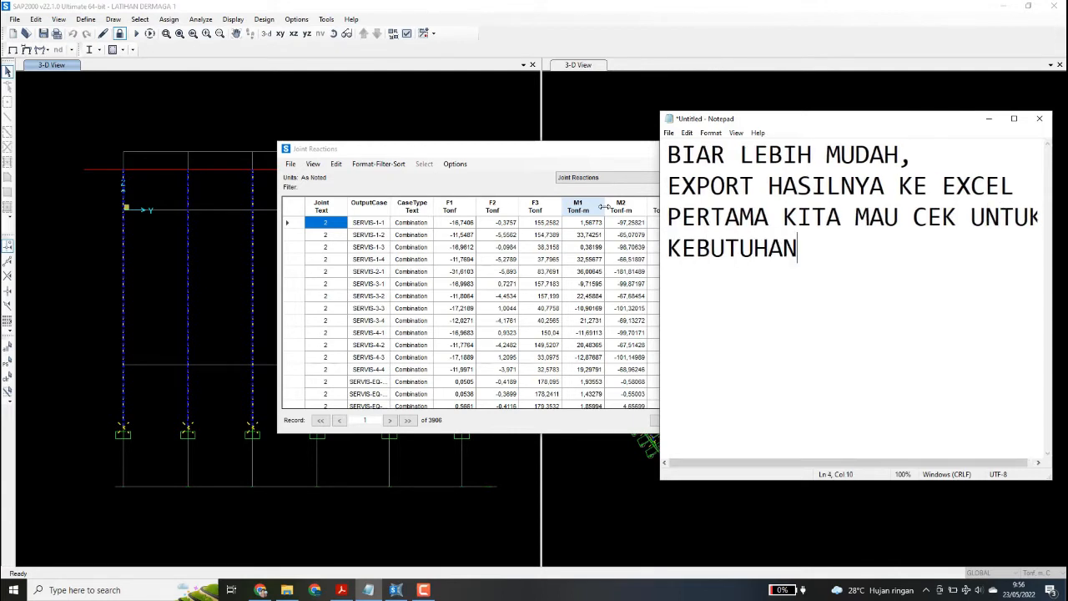
pyautogui.write(' POI')
pyautogui.press('BackSpace')
pyautogui.write('I')
pyautogui.press('BackSpace')
pyautogui.write('NDASINYA')
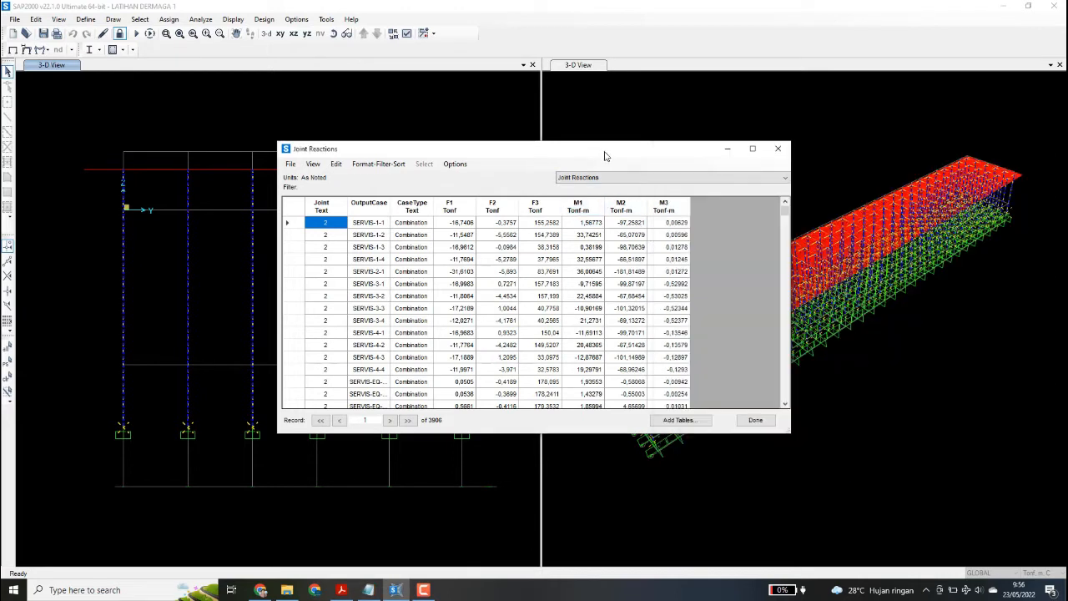
# Switch to SAP2000, export the current Joint Reactions table to Excel, and maximize the resulting workbook
pyautogui.click(605, 155)
pyautogui.click(290, 163)
pyautogui.moveTo(352, 176)
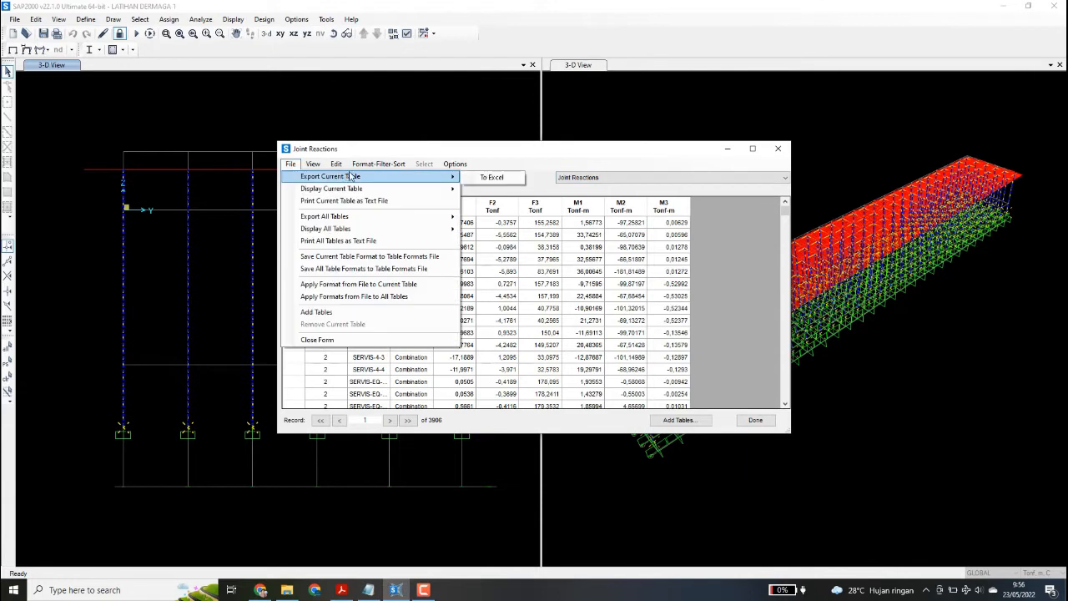
pyautogui.click(487, 177)
pyautogui.click(290, 163)
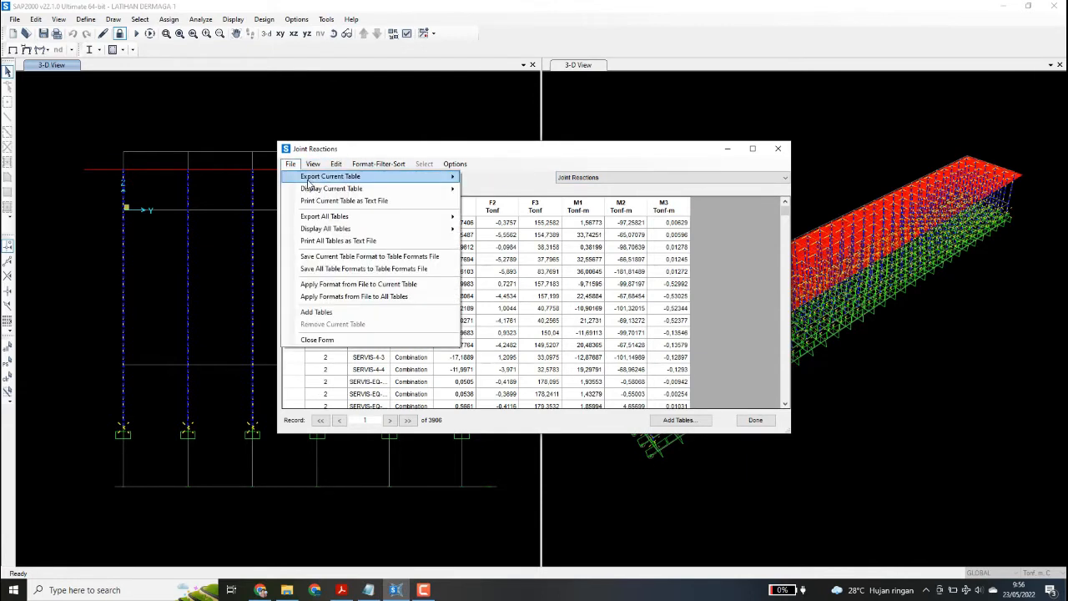
pyautogui.moveTo(350, 176)
pyautogui.click(488, 177)
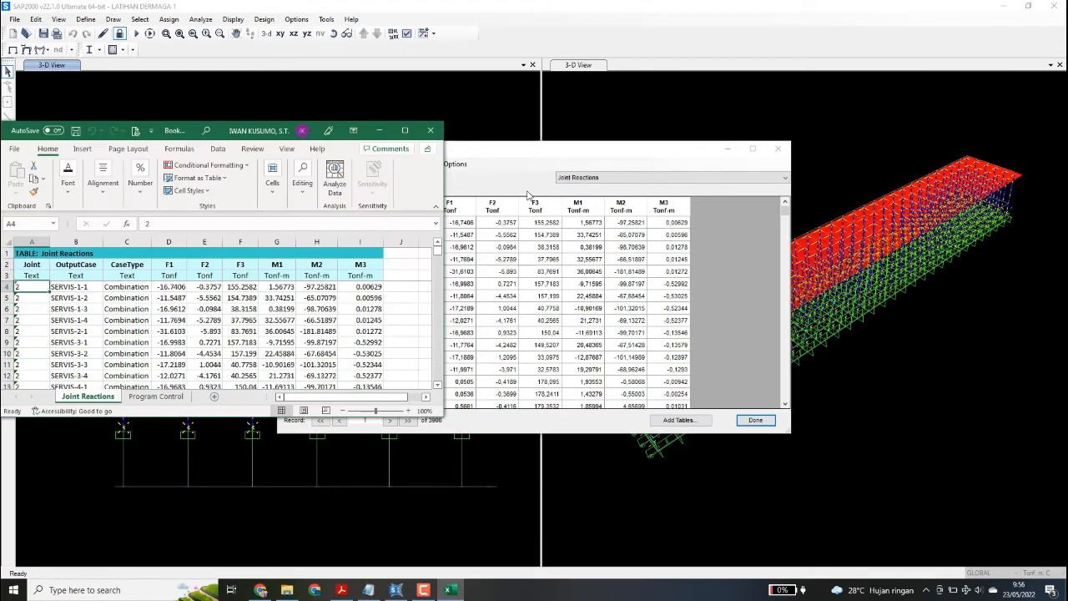
pyautogui.click(404, 131)
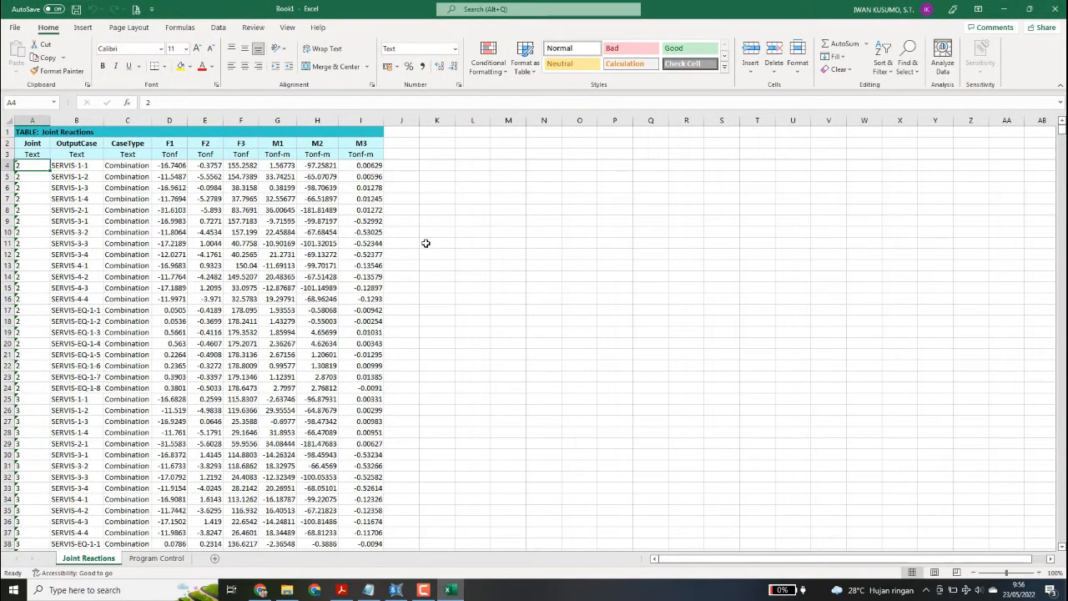
# Calculate the minimum of the F1, F2 and F3 columns in D3910:F3910, directly below the last table row
pyautogui.click(215, 286)
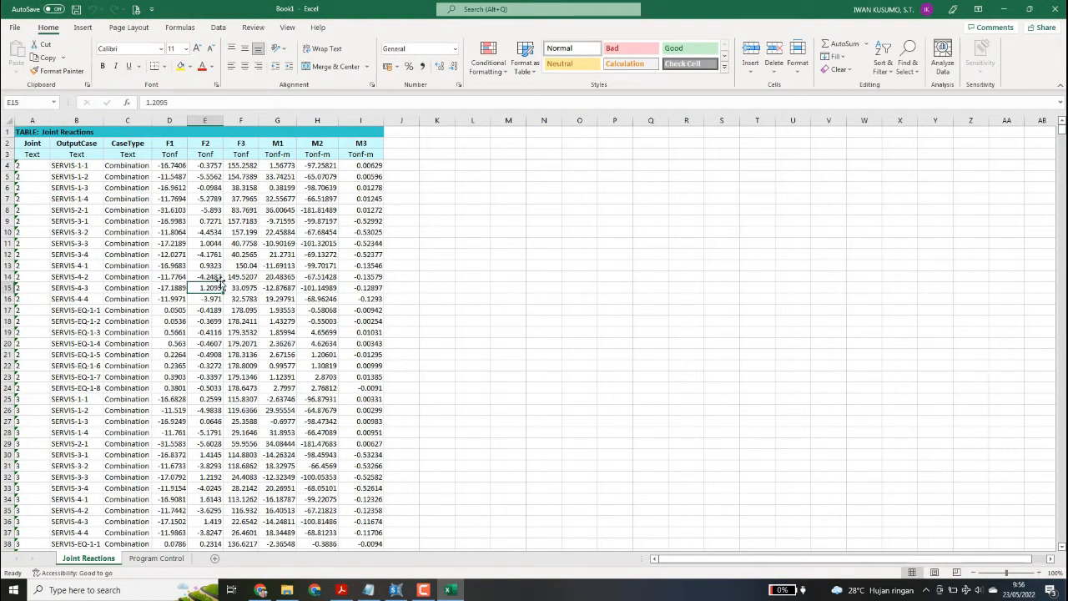
pyautogui.scroll(-9, 219, 285)
pyautogui.scroll(-16, 224, 285)
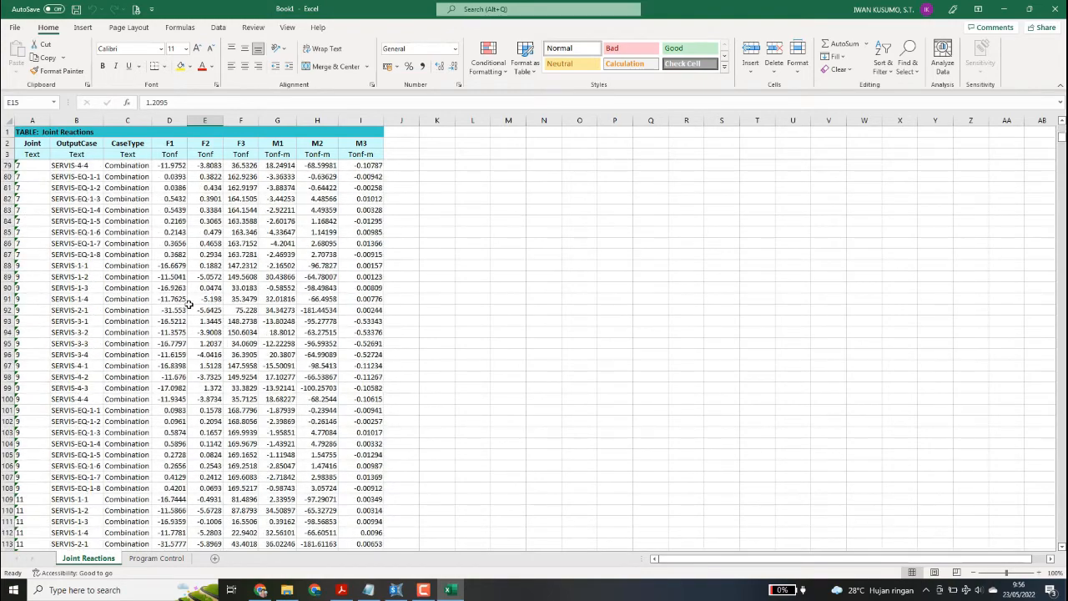
pyautogui.click(176, 307)
pyautogui.hotkey('ctrl', 'Down')
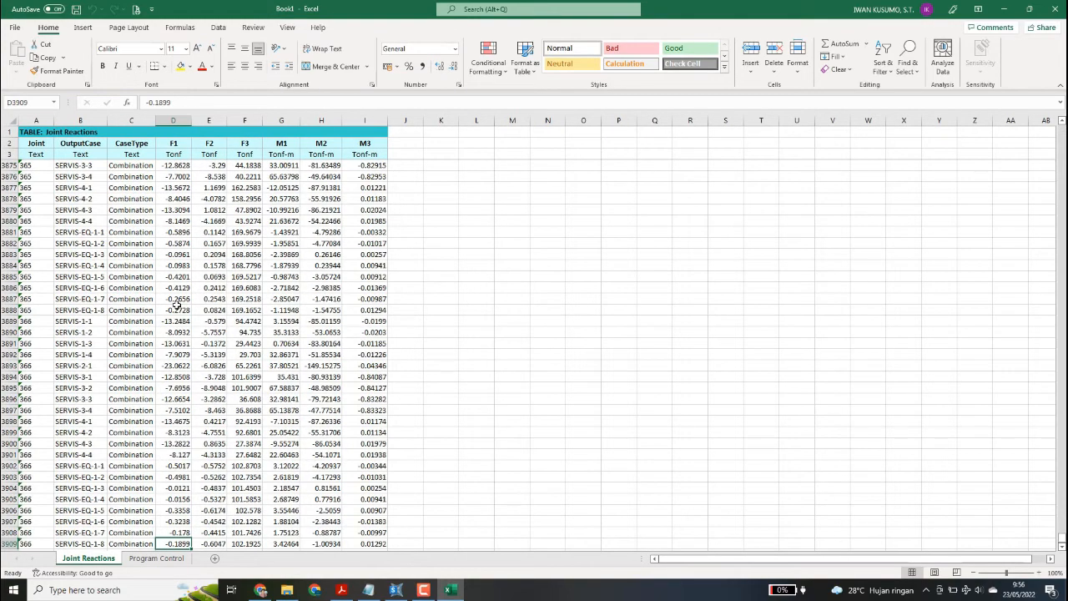
pyautogui.press('Down')
pyautogui.hotkey('shift', 'Right')
pyautogui.hotkey('shift', 'Right')
pyautogui.scroll(-3, 176, 307)
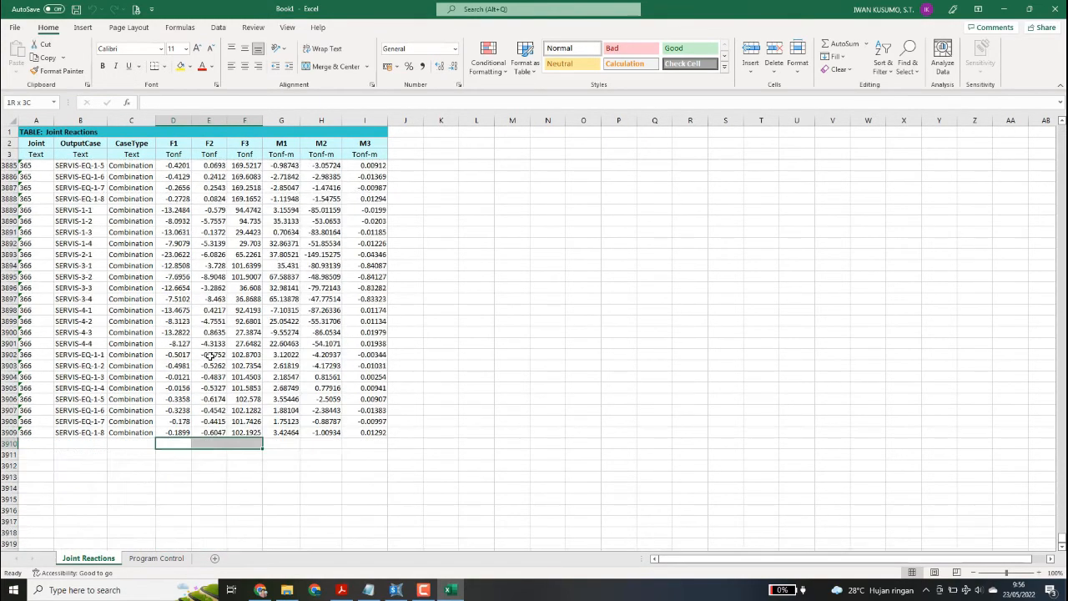
pyautogui.click(867, 45)
pyautogui.click(864, 122)
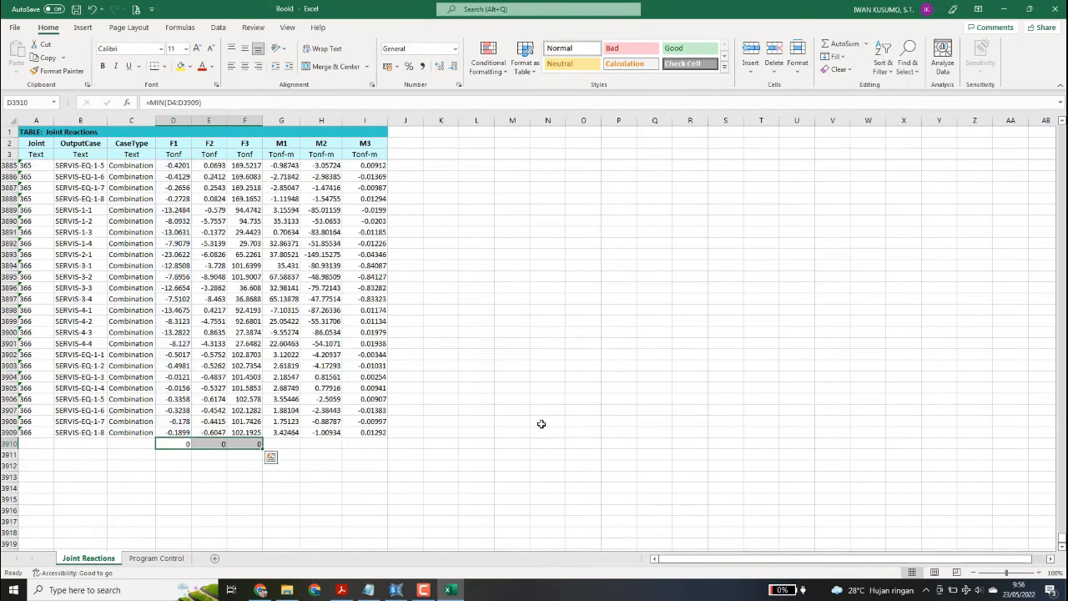
pyautogui.click(512, 455)
# Calculate the maximum of the F1, F2 and F3 columns in D3911:F3911, below the minimums
pyautogui.click(171, 454)
pyautogui.moveTo(171, 454); pyautogui.dragTo(246, 451)
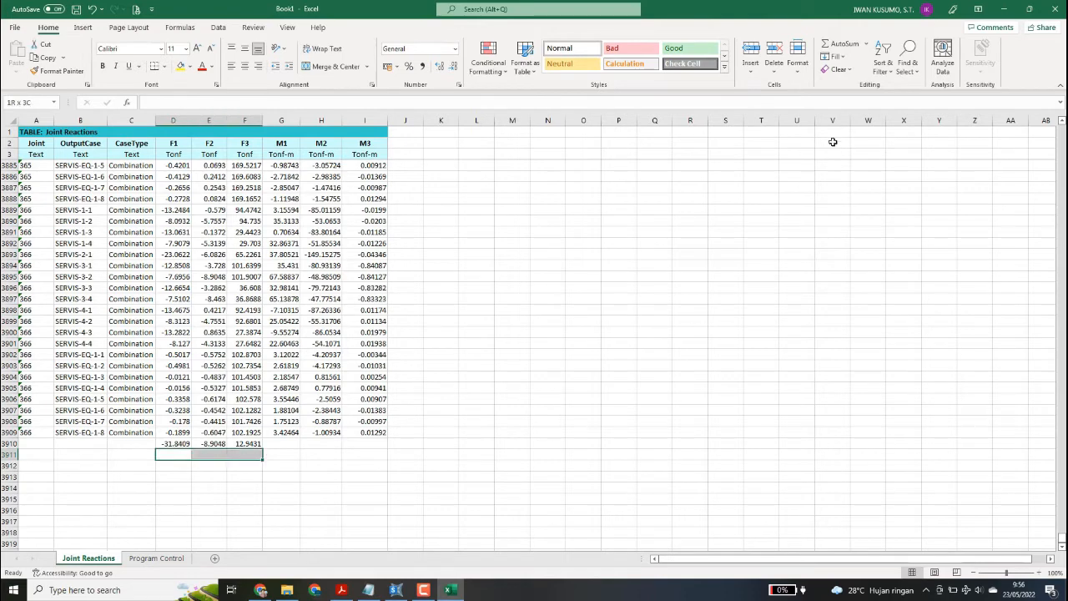
pyautogui.click(867, 44)
pyautogui.click(858, 106)
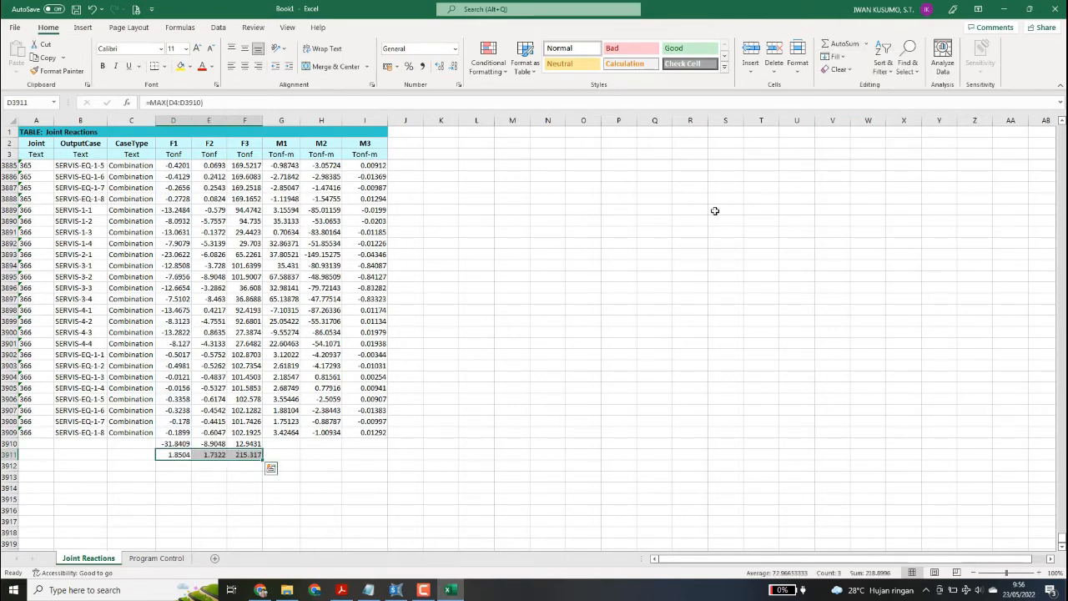
pyautogui.click(515, 330)
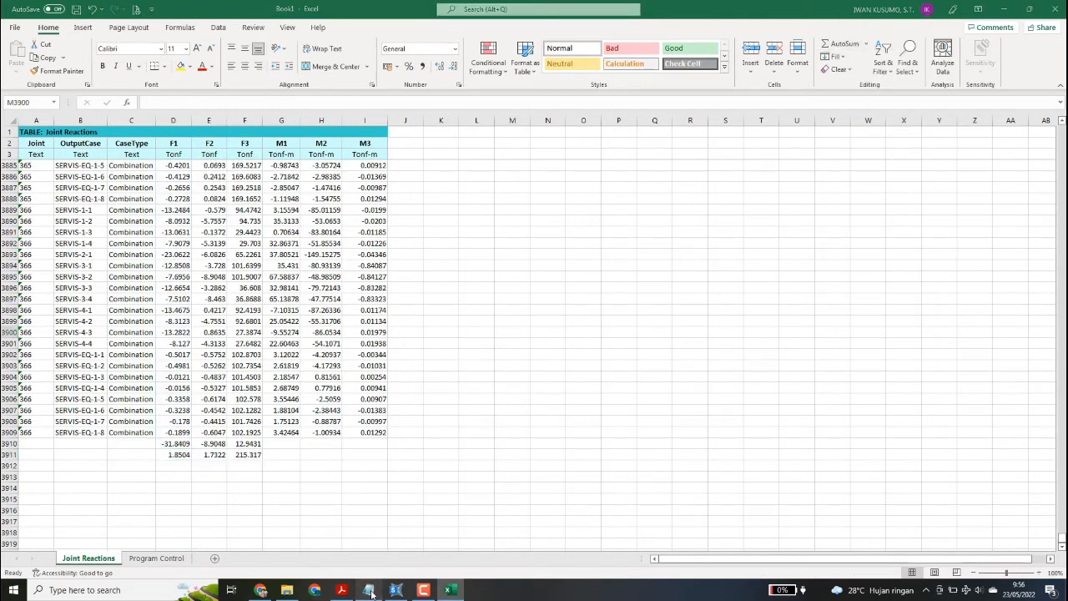
# Switch to Notepad, move its window beside the force columns, and replace the note with "KITA PAKAI" and "NILAI F1 F2 DAN F3" on two lines
pyautogui.click(368, 590)
pyautogui.moveTo(774, 123); pyautogui.dragTo(475, 121)
pyautogui.moveTo(659, 247); pyautogui.dragTo(367, 155)
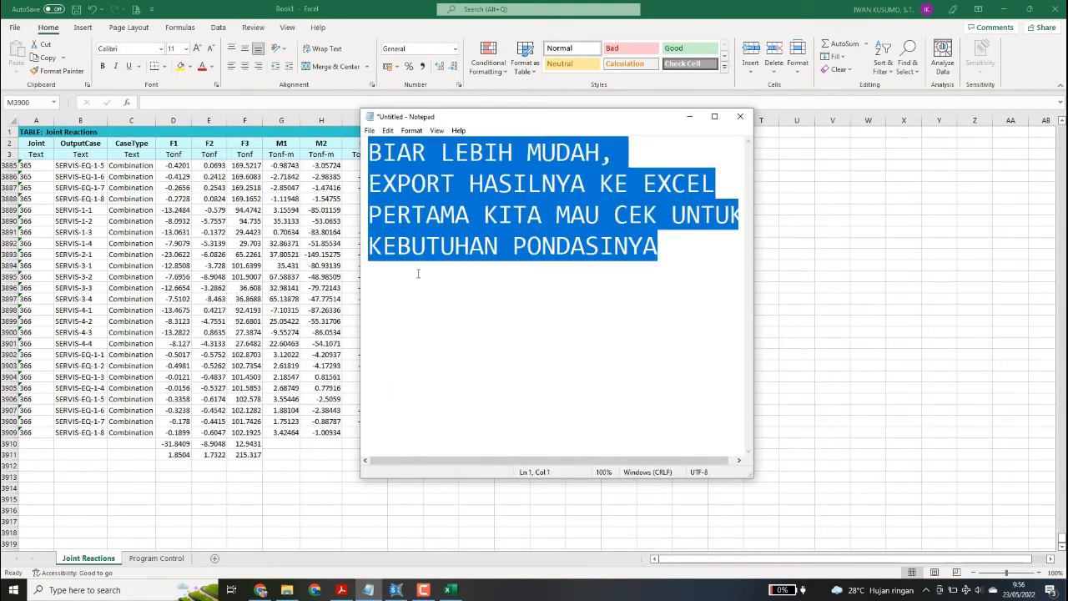
pyautogui.write('KITA PAKAI')
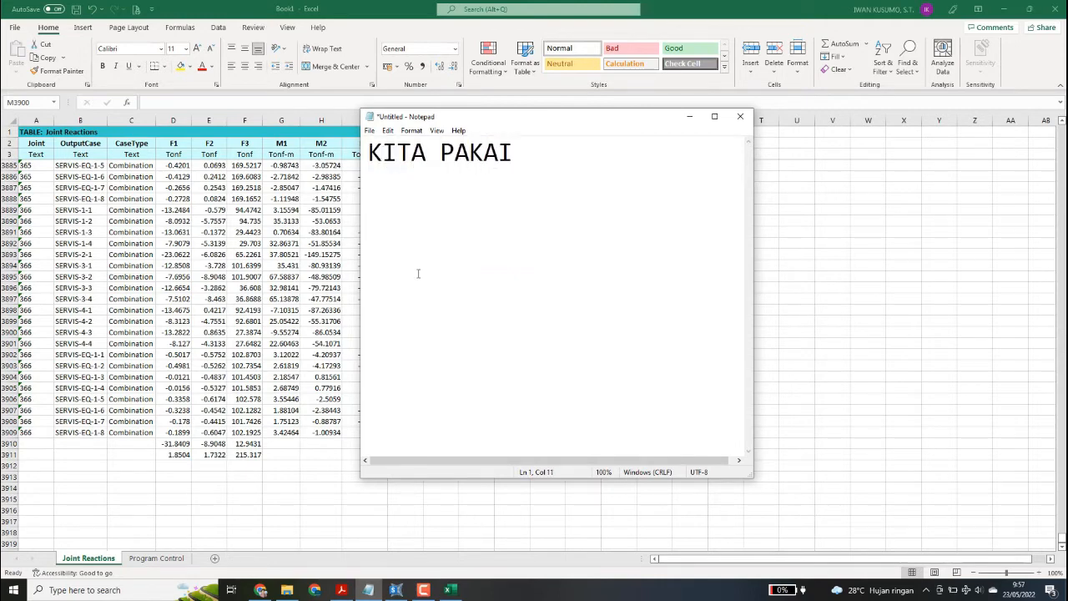
pyautogui.write('NILAI')
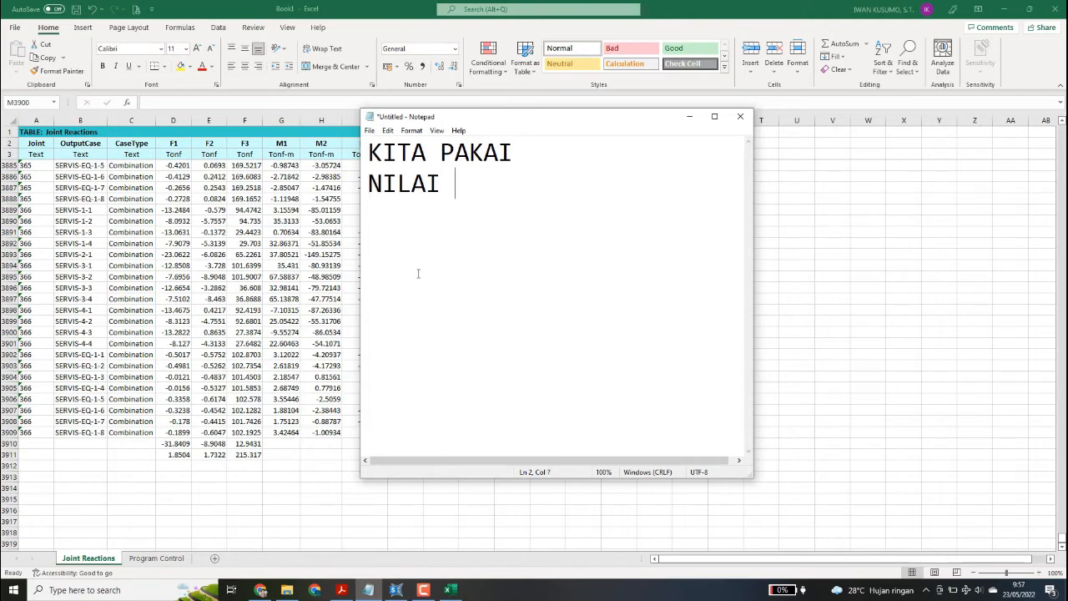
pyautogui.write(' FA')
pyautogui.press('BackSpace')
pyautogui.write('1 F2 DAN ')
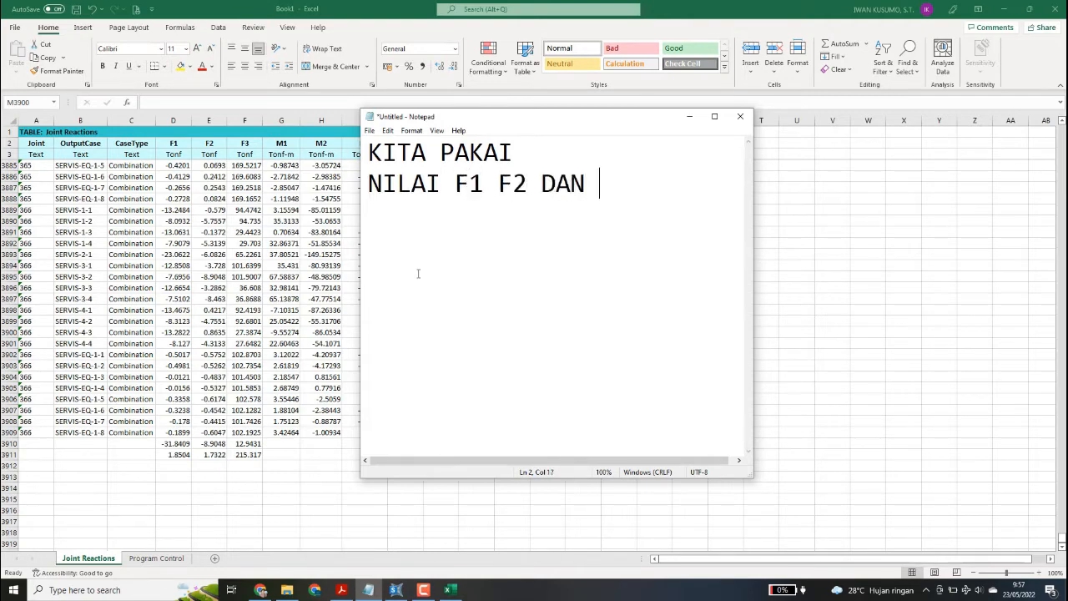
pyautogui.write('F3 ')
# Add the line "F1 DAN F2 UNTUK LATERAL PONDASI" to the note
pyautogui.write('F1')
pyautogui.write('F2 ')
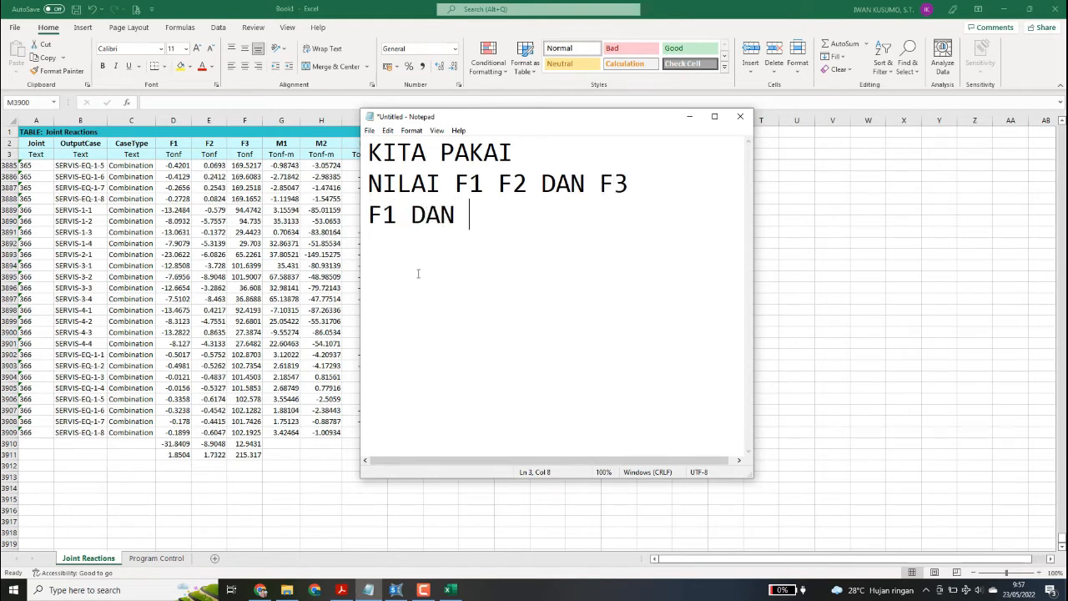
pyautogui.write('UNTUK ')
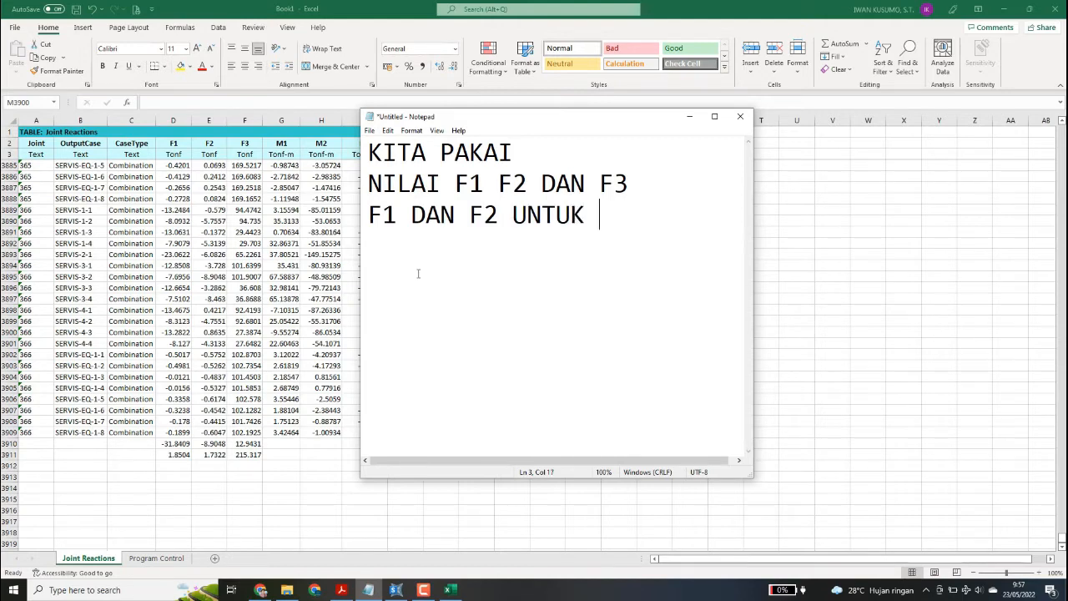
pyautogui.write('LATERAL PO')
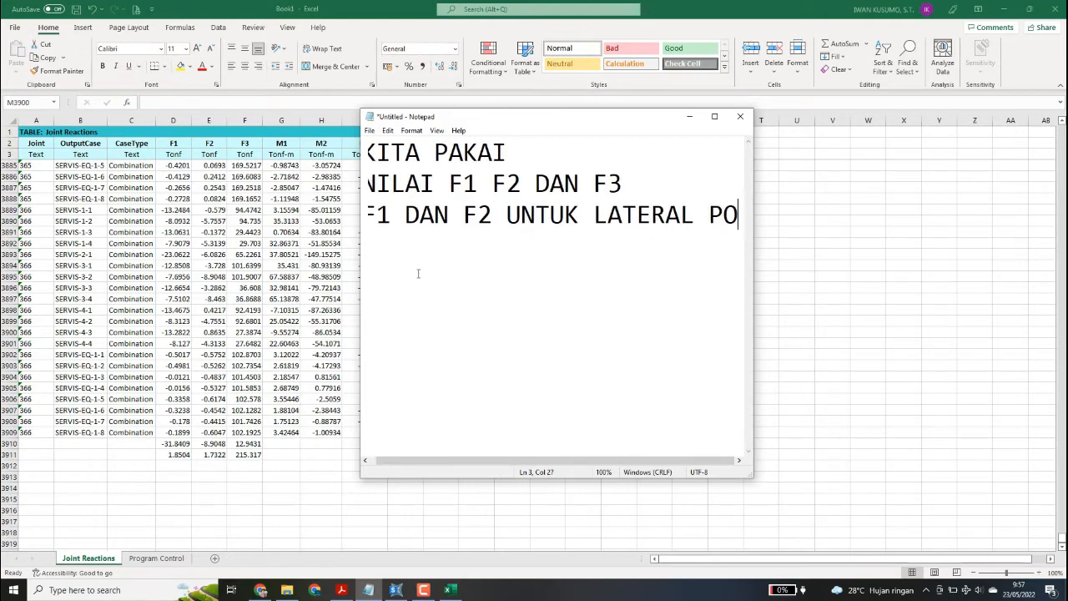
pyautogui.write('NDASI')
pyautogui.press('Return')
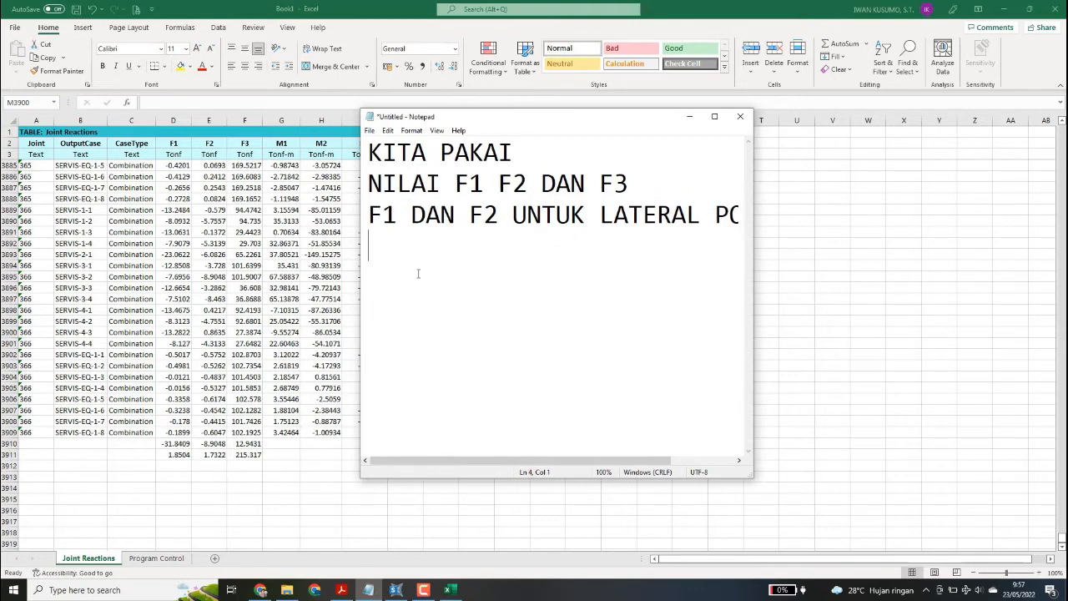
# Add the line "F3 UNTUK AXIAL PONDASI" to the note
pyautogui.write('F2')
pyautogui.press('BackSpace')
pyautogui.write('3 UNTUK ')
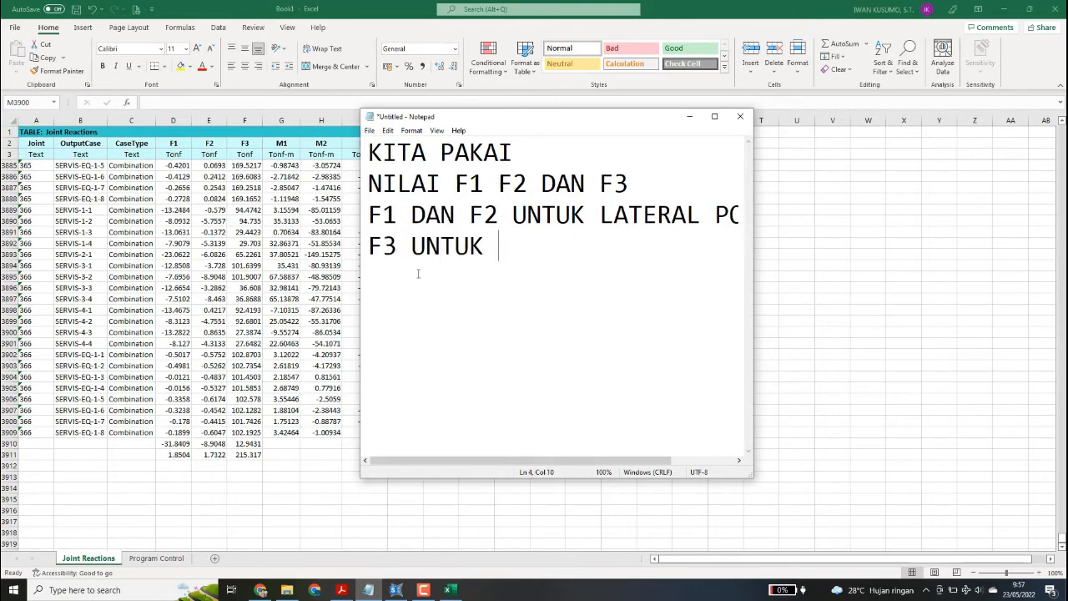
pyautogui.write('AXIAL')
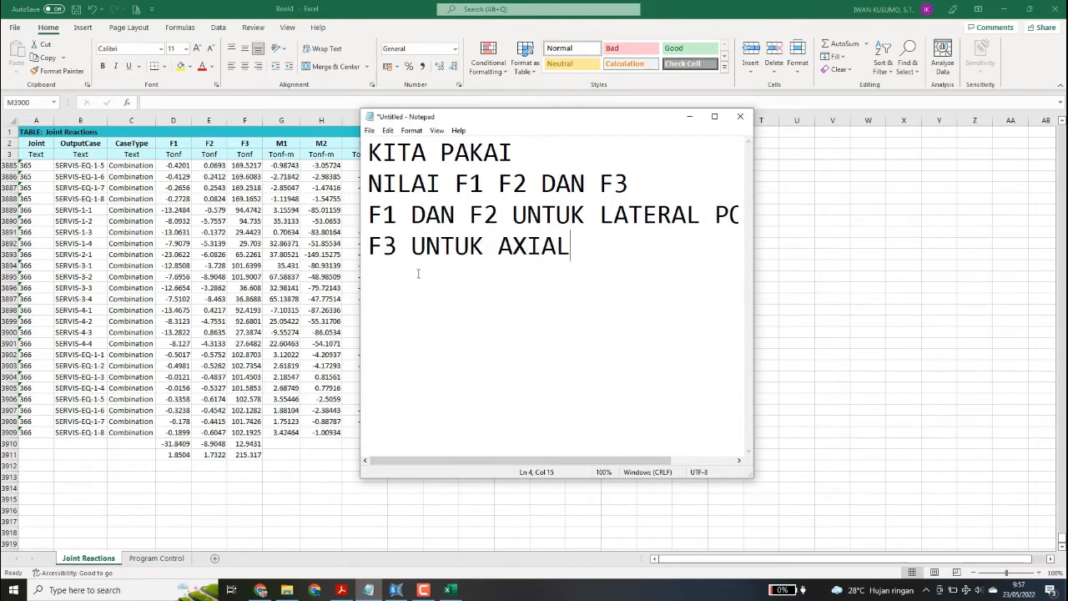
pyautogui.write(' PONDASI')
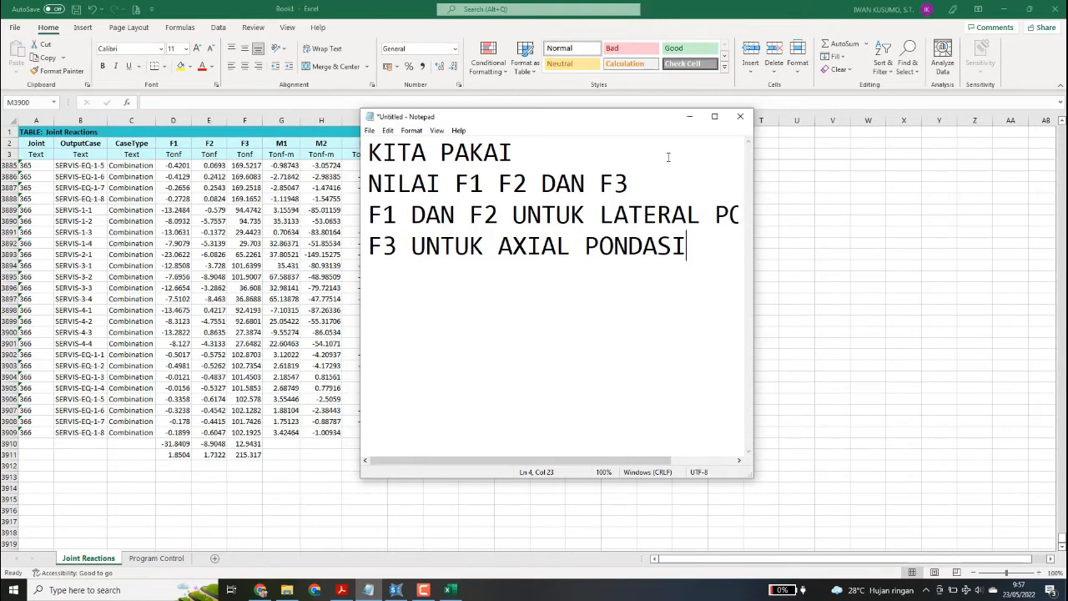
# Put the note and workbook away, return to SAP2000, and close the Joint Reactions table
pyautogui.click(690, 117)
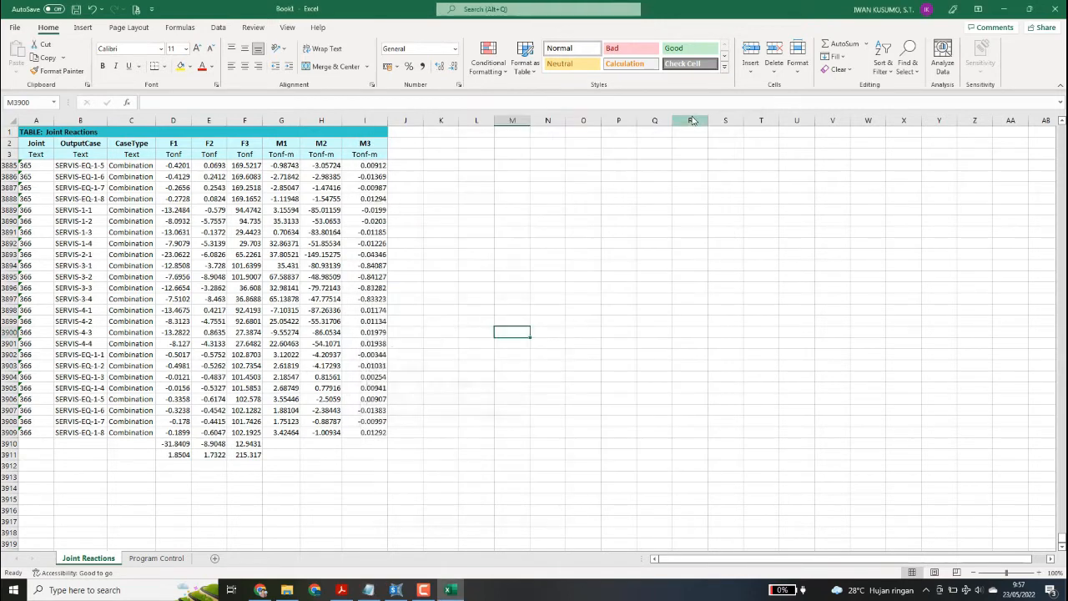
pyautogui.click(1005, 9)
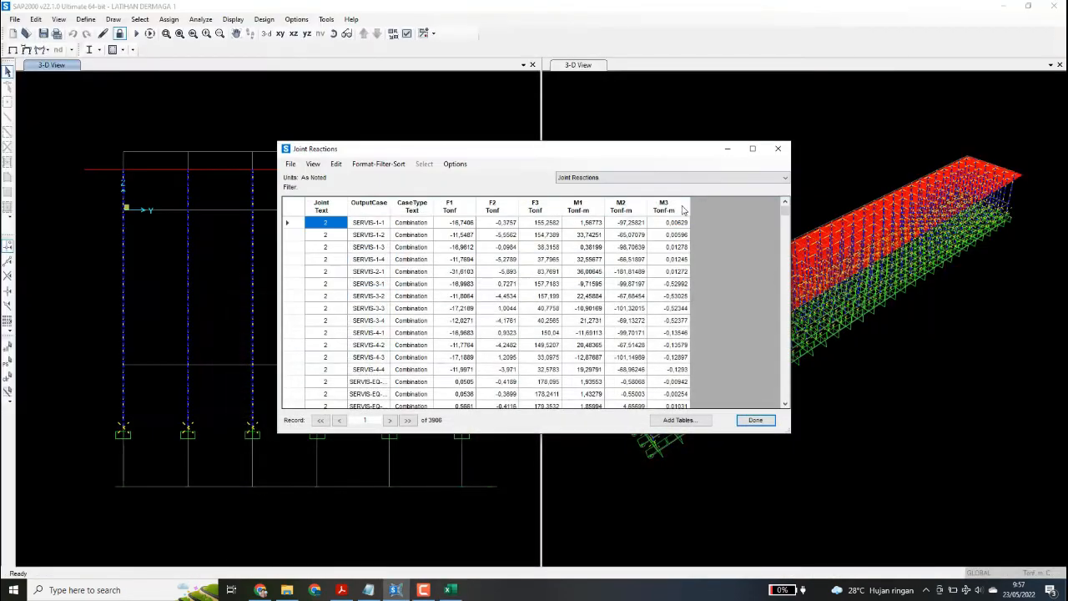
pyautogui.click(754, 421)
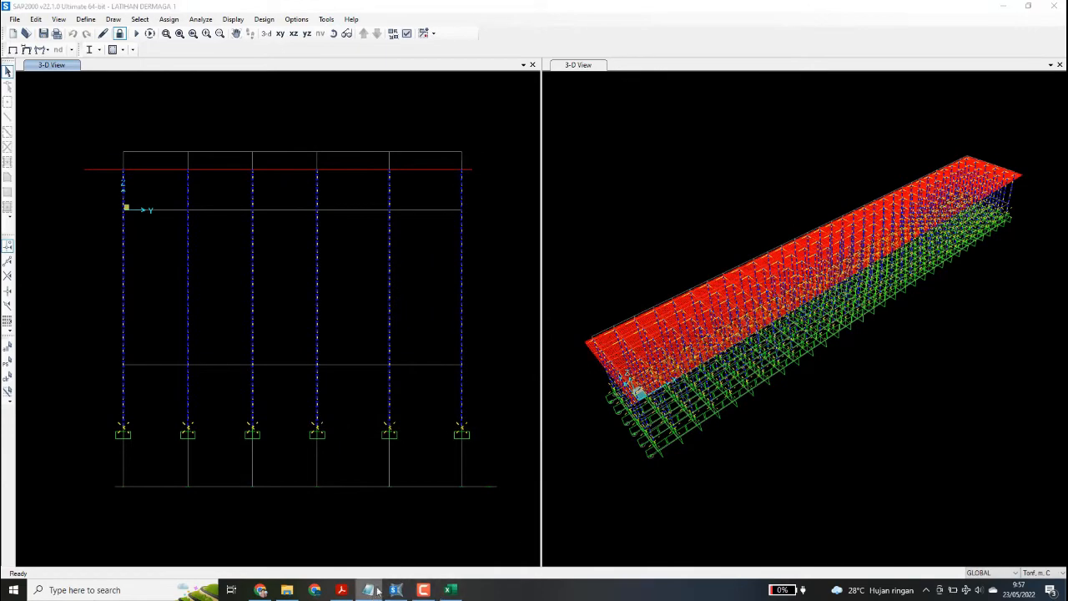
# Switch to Notepad and replace the note with "SEKARANG CEK GAYA DALAM", "STRUKTUR ATAS" and "BALOKNYA" on three lines
pyautogui.click(377, 590)
pyautogui.moveTo(687, 247); pyautogui.dragTo(368, 152)
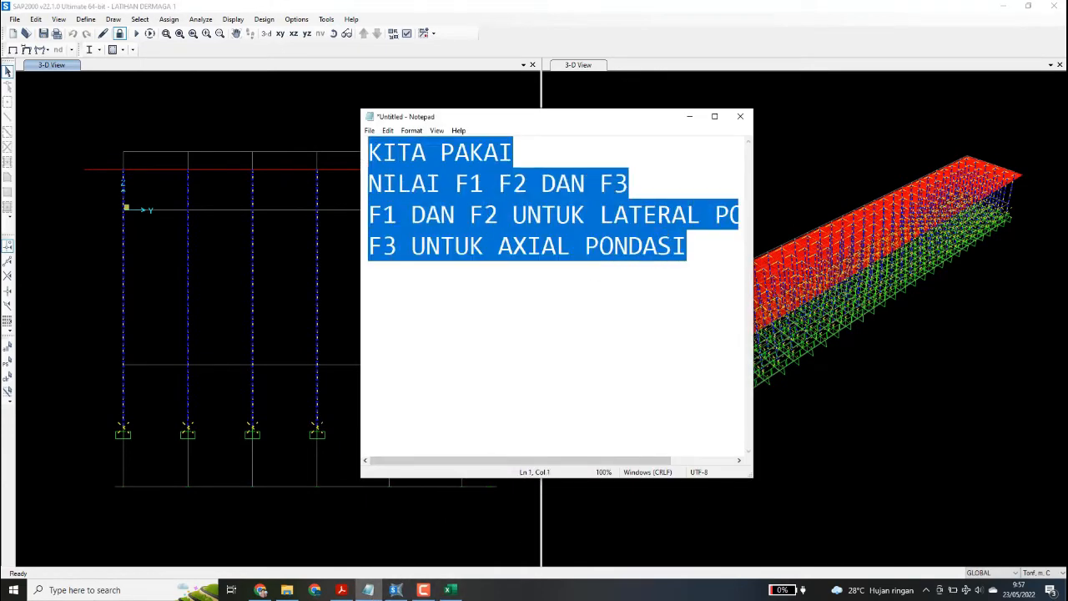
pyautogui.write('SEKARA')
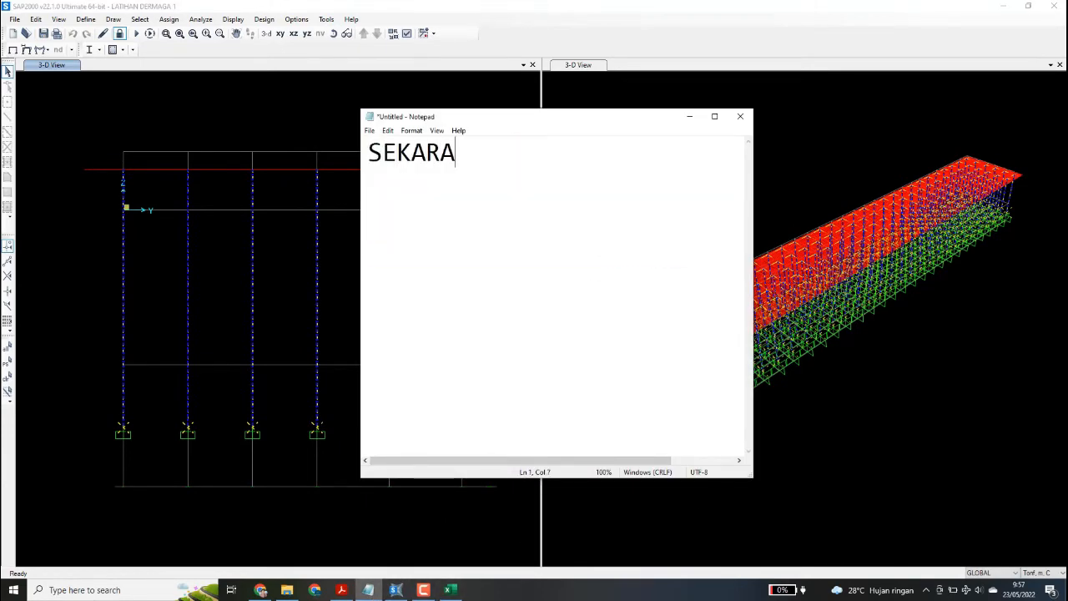
pyautogui.write('NG CEK GAYA')
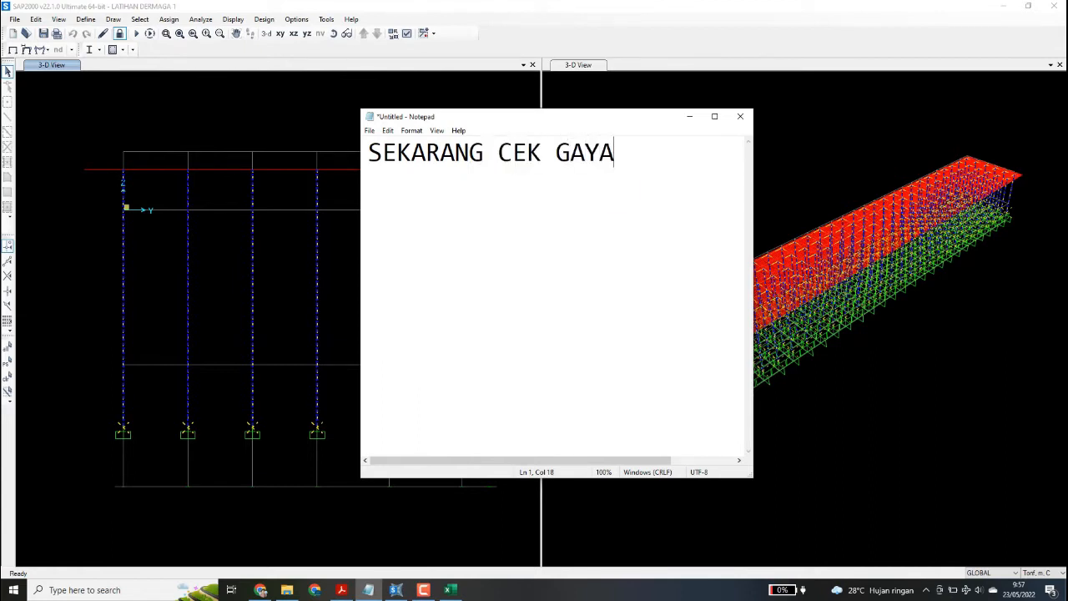
pyautogui.write(' DALAM')
pyautogui.press('Return')
pyautogui.write('STR')
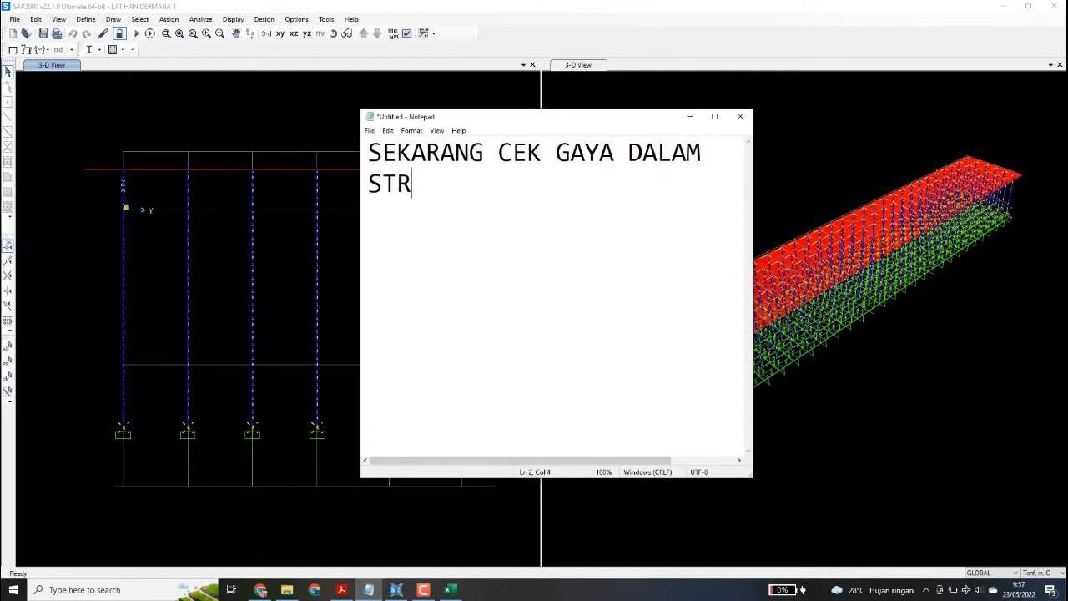
pyautogui.write('UKTUR ATAS ')
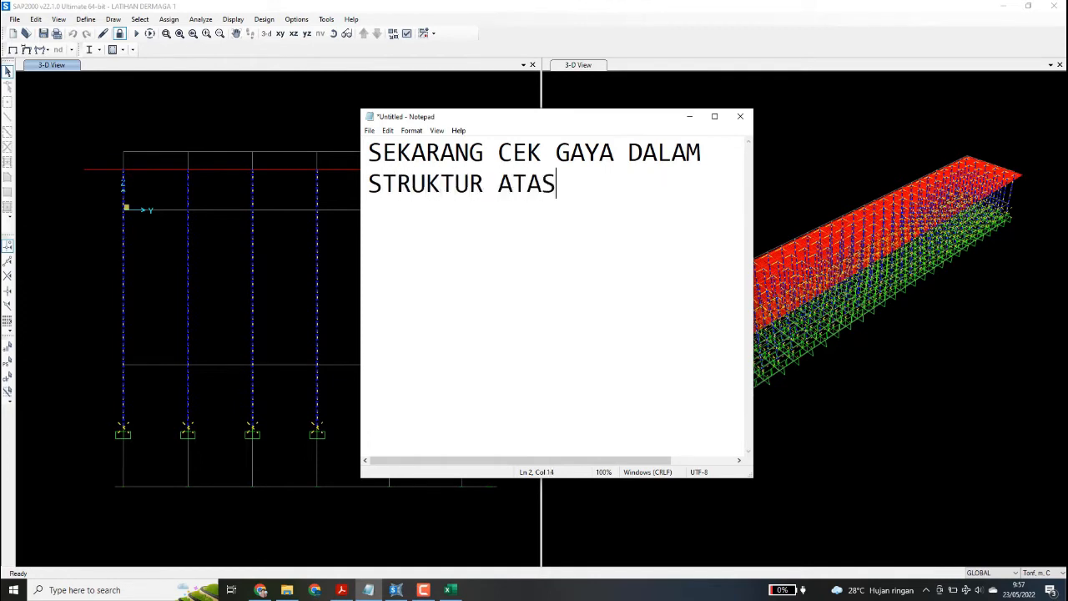
pyautogui.write('BALOK')
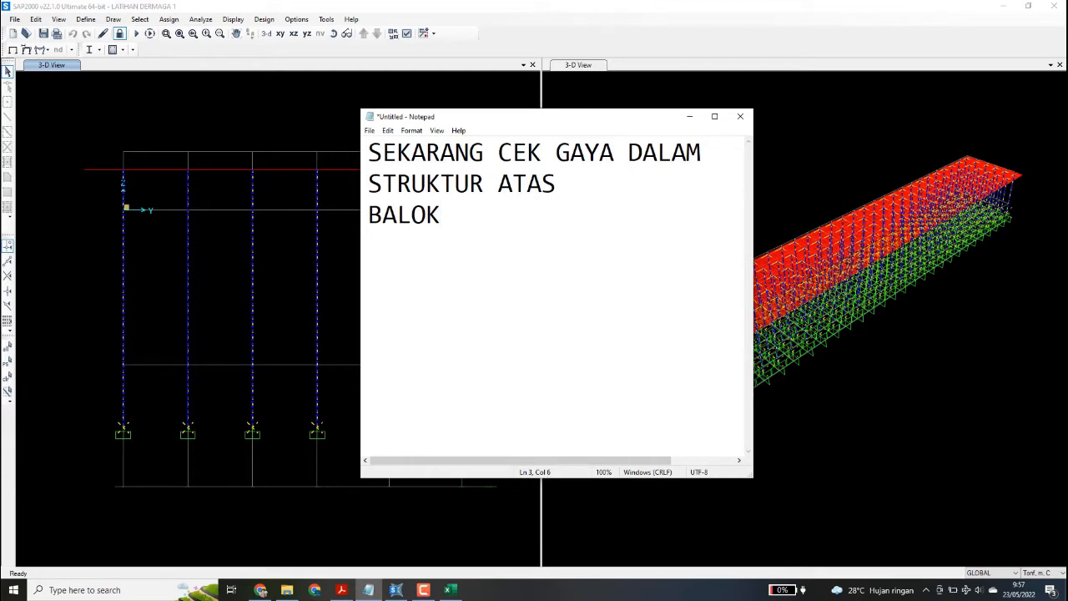
pyautogui.write('NYA')
# Switch back to SAP2000 and select all frames with the beam sections B-1000X1400 and B-600X1250
pyautogui.hotkey('alt', 'Tab')
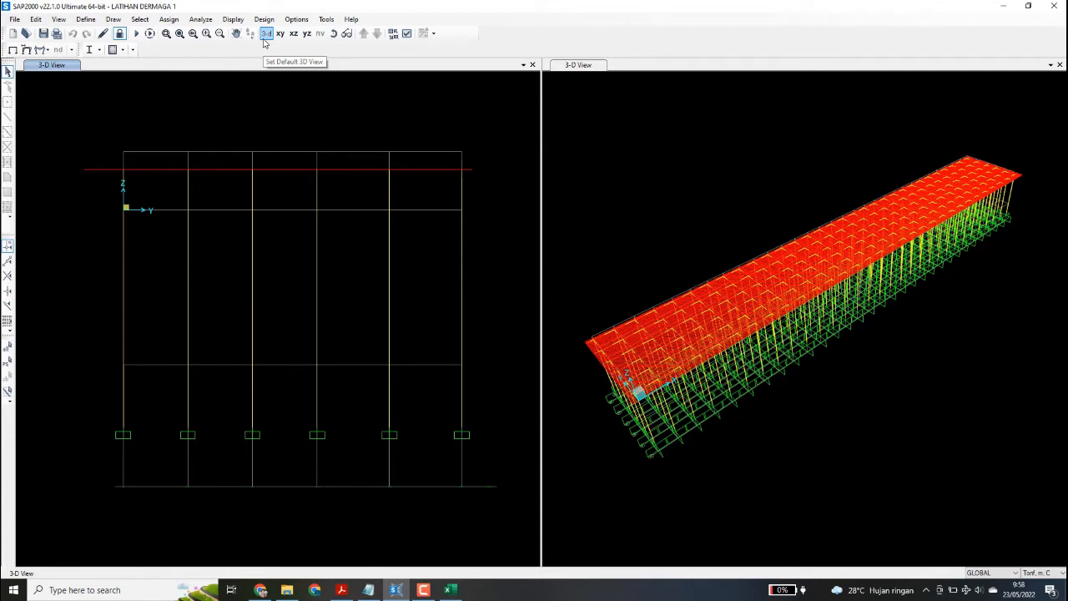
pyautogui.click(139, 19)
pyautogui.moveTo(147, 34)
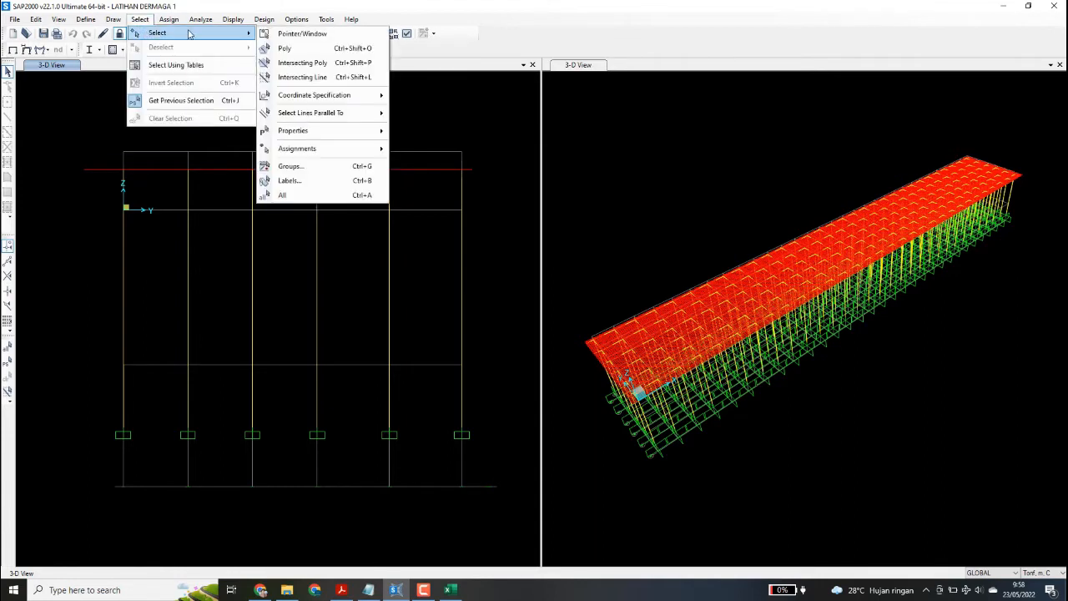
pyautogui.moveTo(365, 136)
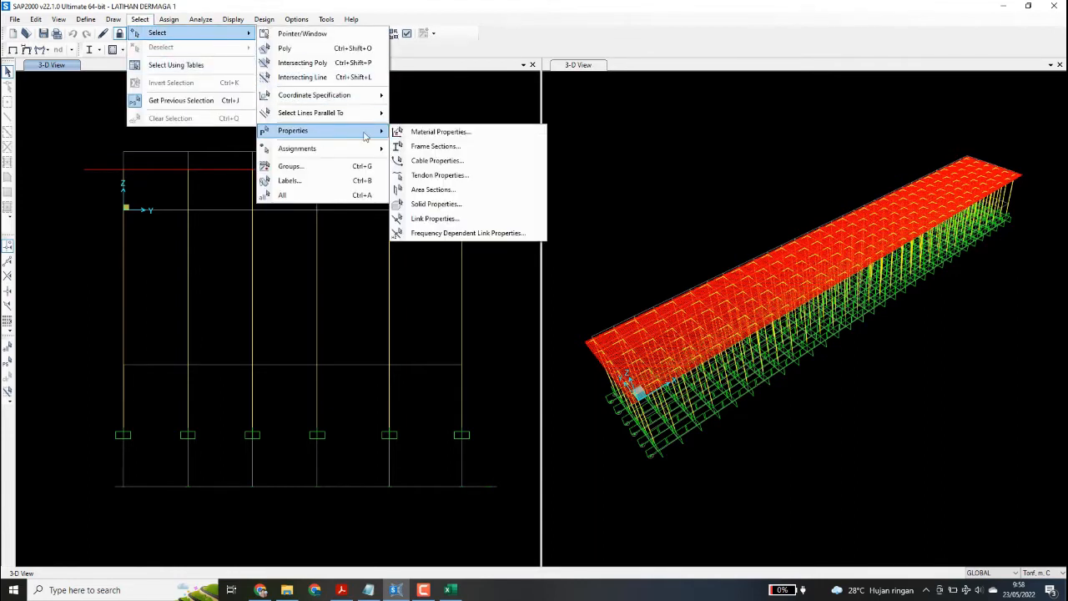
pyautogui.click(434, 146)
pyautogui.click(492, 239)
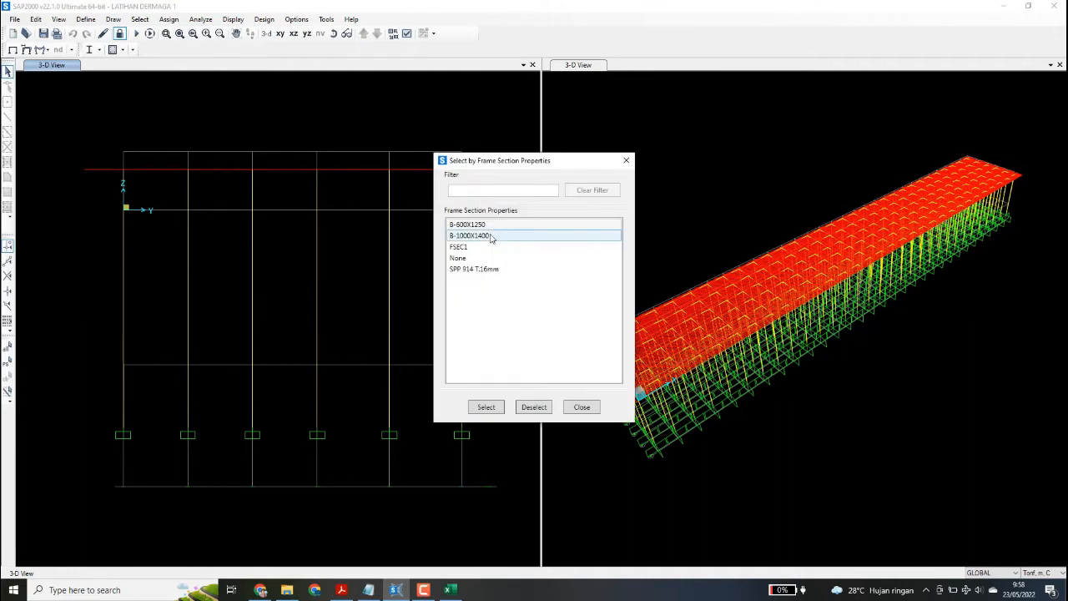
pyautogui.keyDown('ctrl'); pyautogui.click(491, 226); pyautogui.keyUp('ctrl')
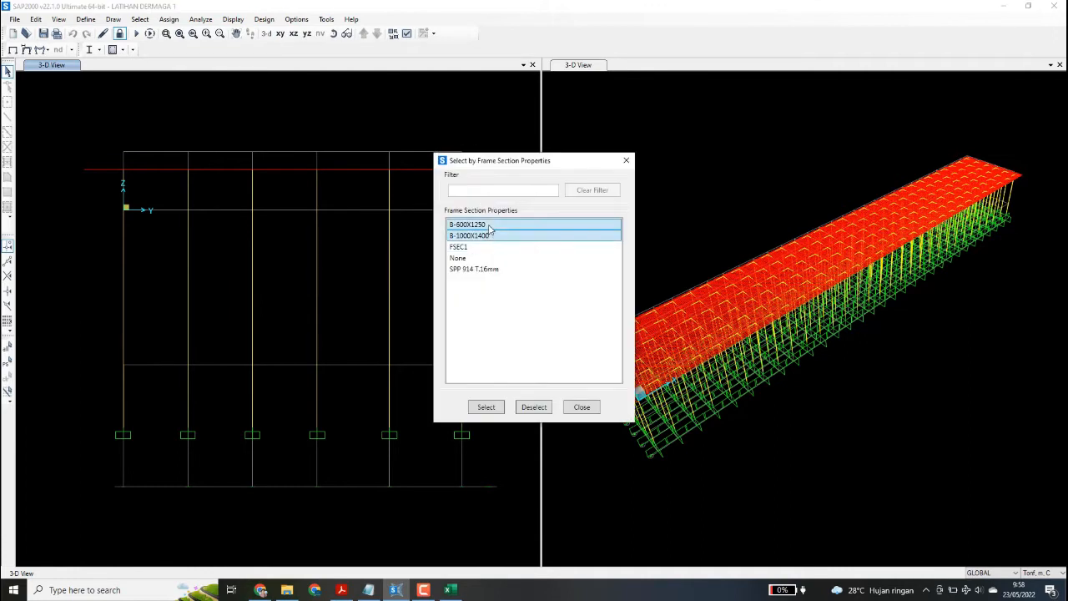
pyautogui.click(487, 407)
pyautogui.click(582, 407)
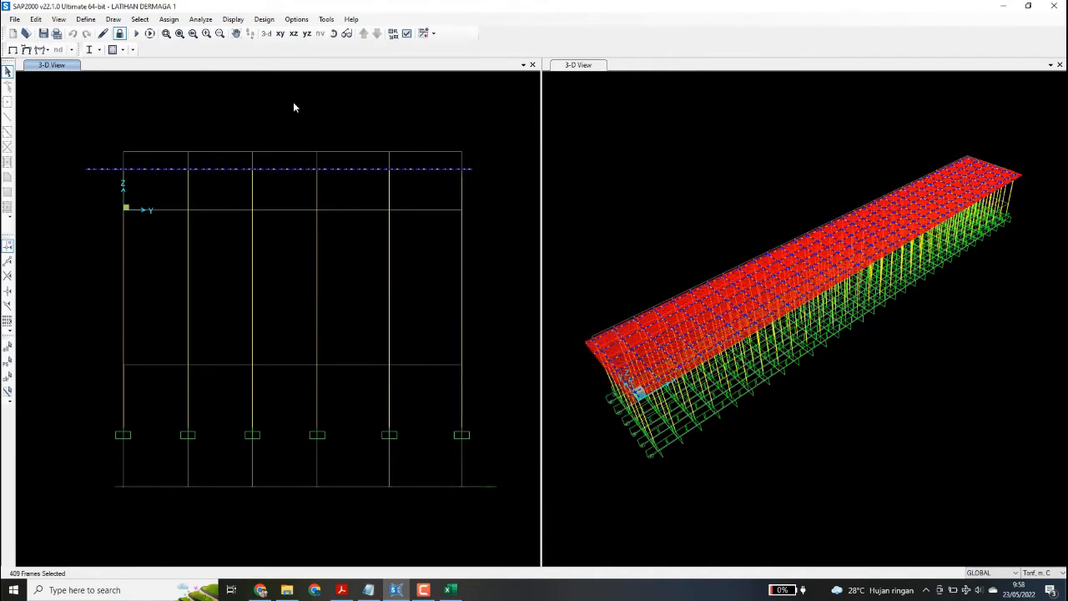
pyautogui.click(233, 19)
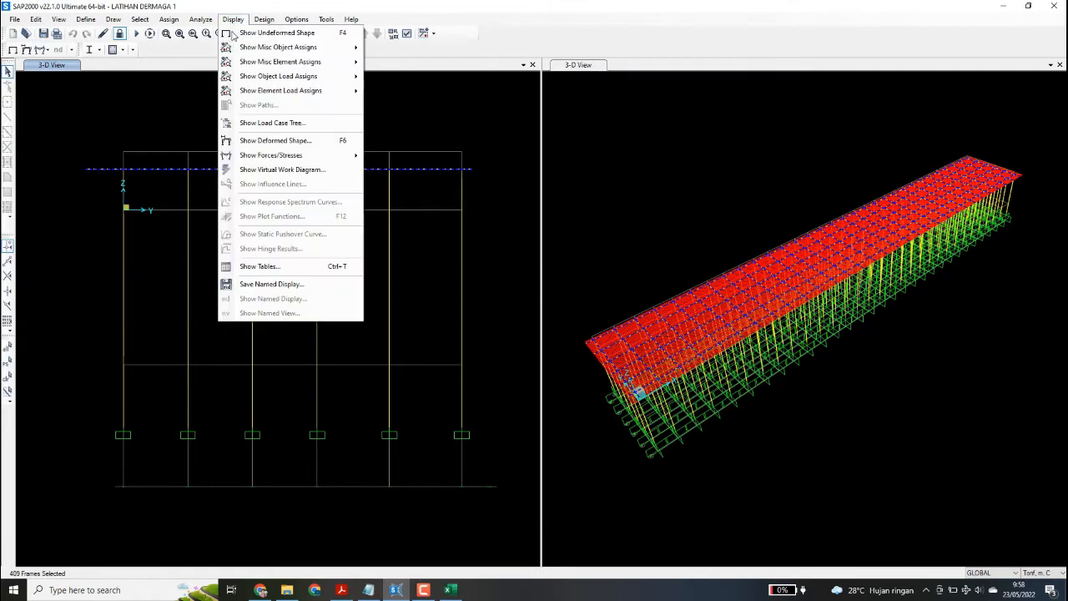
pyautogui.click(258, 286)
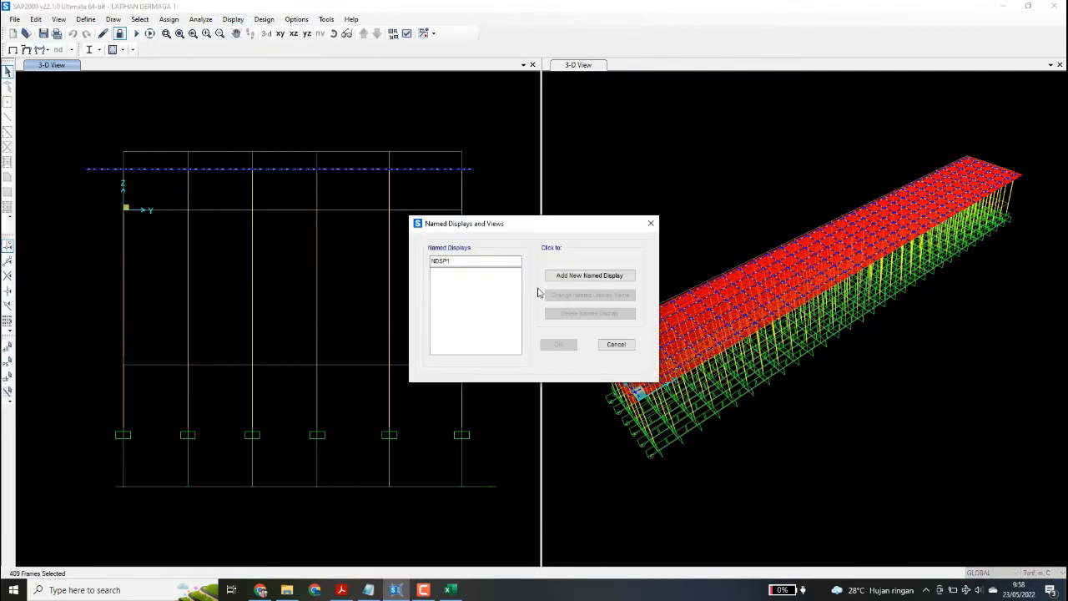
pyautogui.press('Escape')
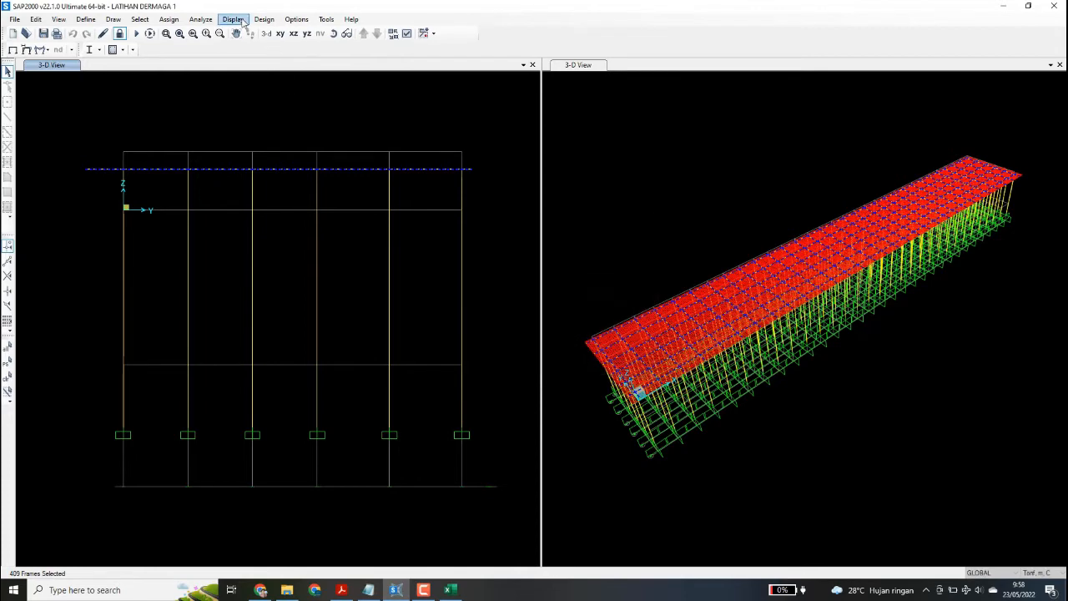
# Open the table selection, clear all Joint Output tables, and choose only the Element Forces - Frames table
pyautogui.click(232, 18)
pyautogui.click(291, 267)
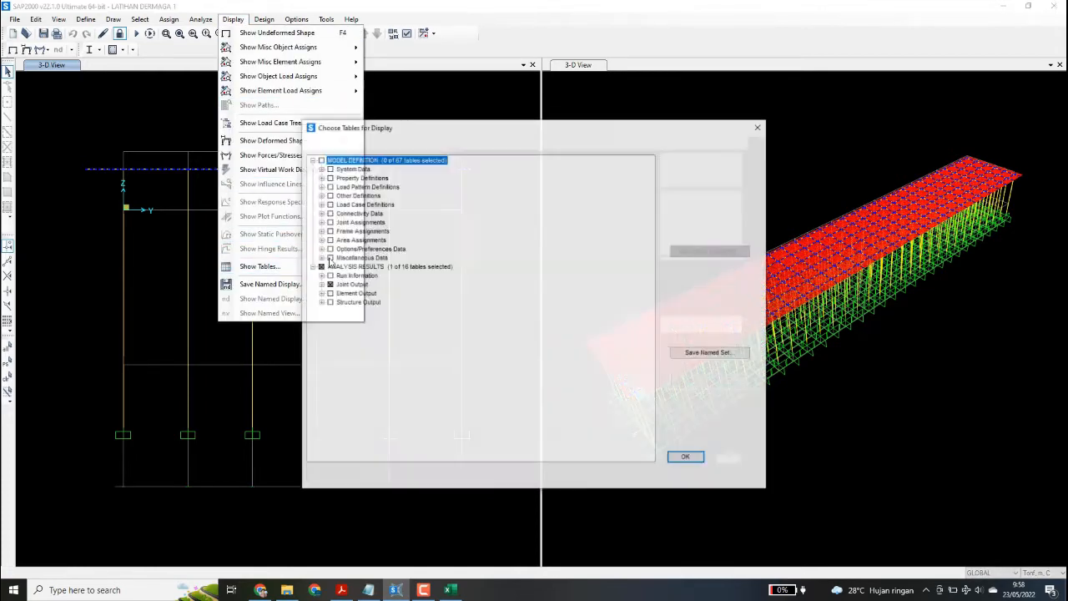
pyautogui.click(329, 285)
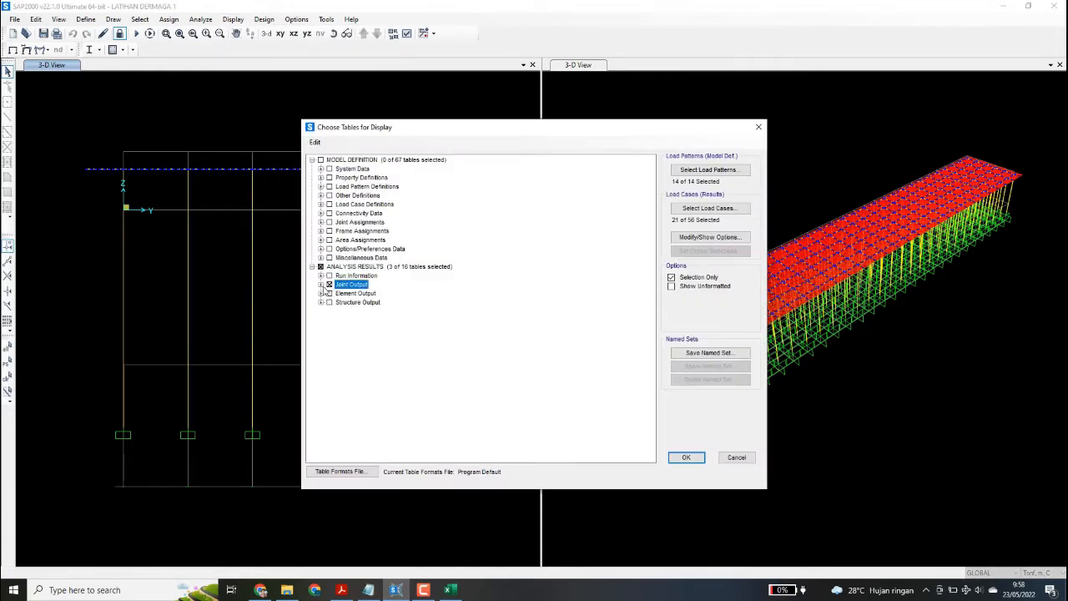
pyautogui.click(329, 284)
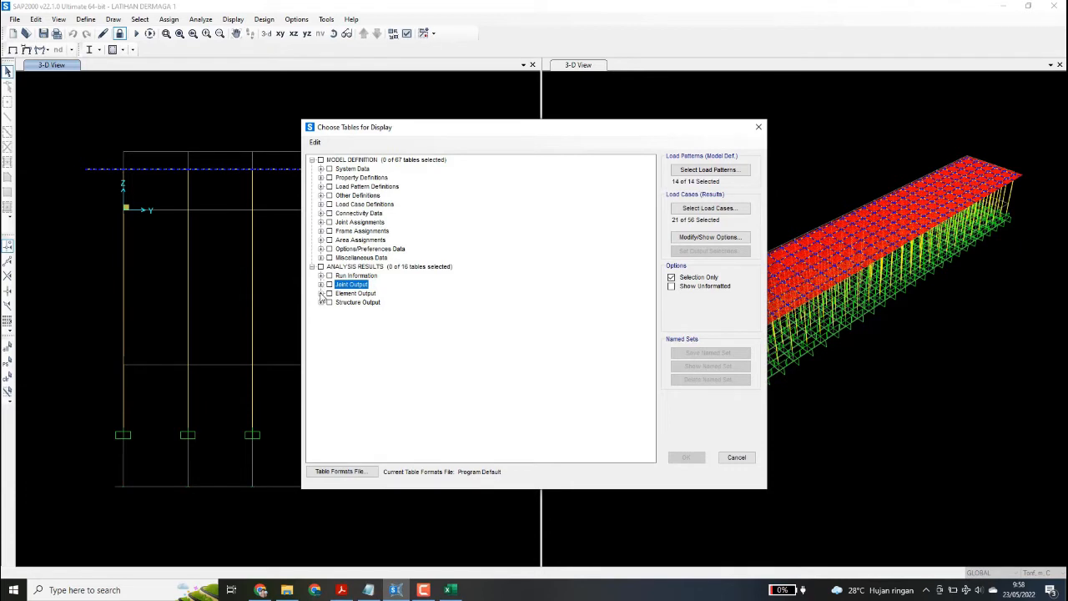
pyautogui.click(320, 292)
pyautogui.click(330, 302)
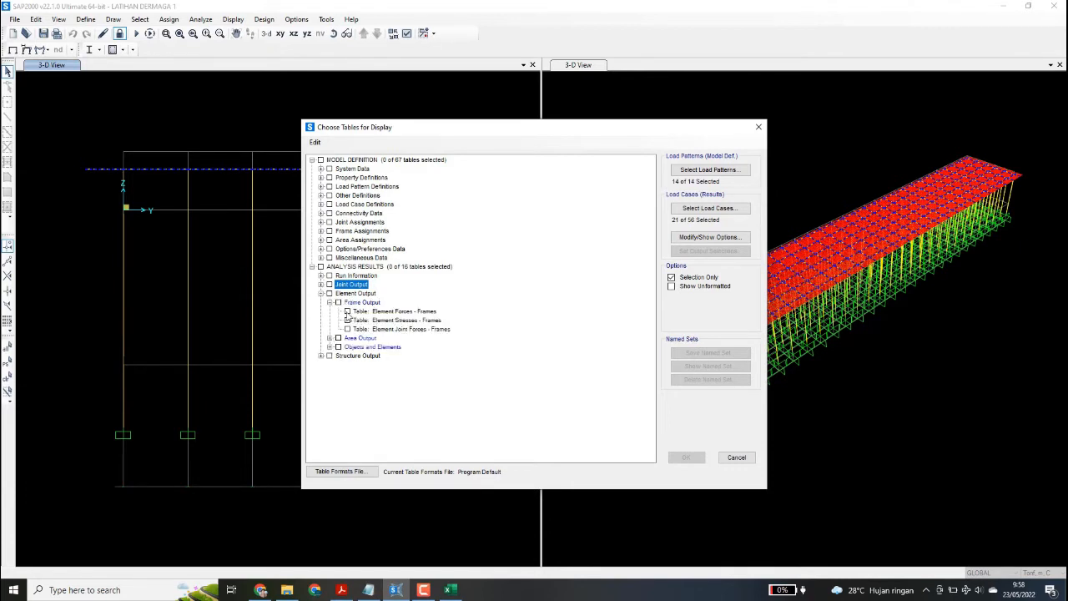
pyautogui.click(347, 311)
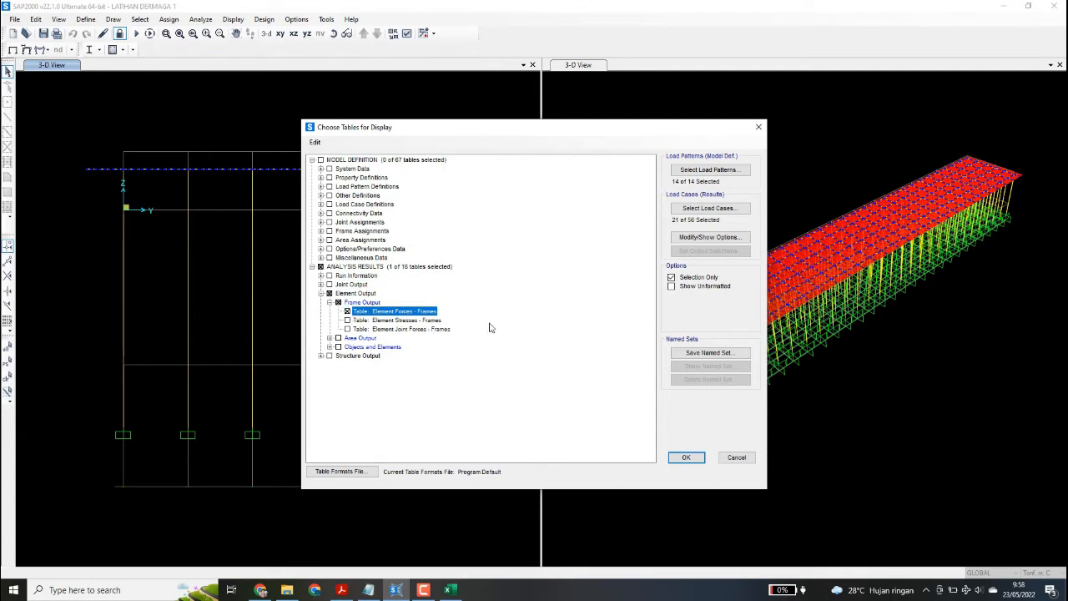
# Set the output cases to the combinations ULTIMATE-1-1 through ULTIMATE-EQ-1-8 and generate the frame forces table
pyautogui.click(701, 214)
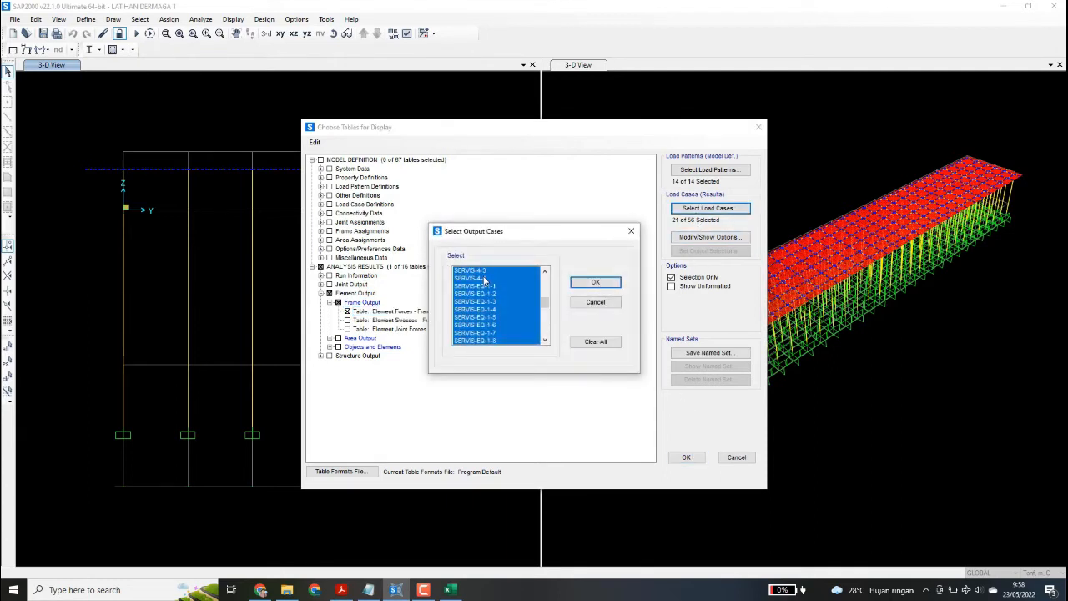
pyautogui.scroll(-5, 482, 315)
pyautogui.scroll(-4, 488, 304)
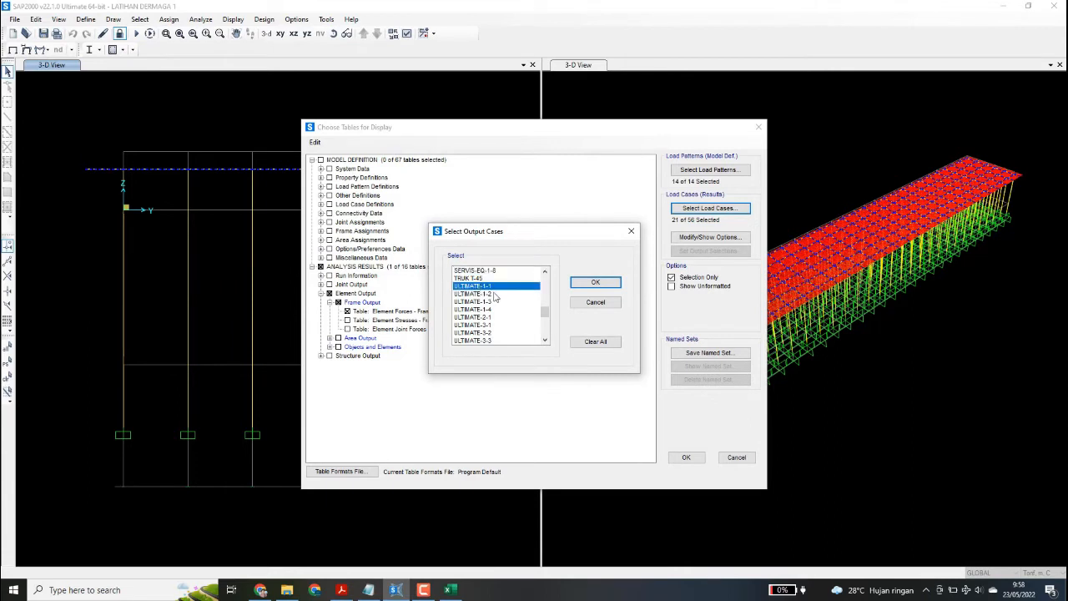
pyautogui.scroll(-1, 496, 300)
pyautogui.keyDown('shift'); pyautogui.click(497, 325); pyautogui.keyUp('shift')
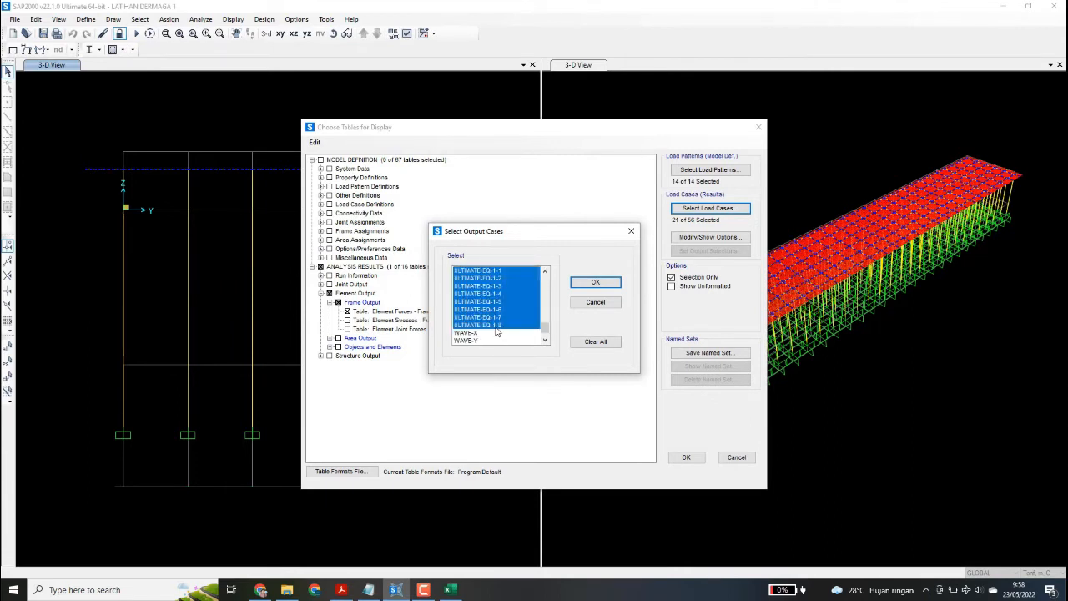
pyautogui.click(597, 284)
pyautogui.click(685, 457)
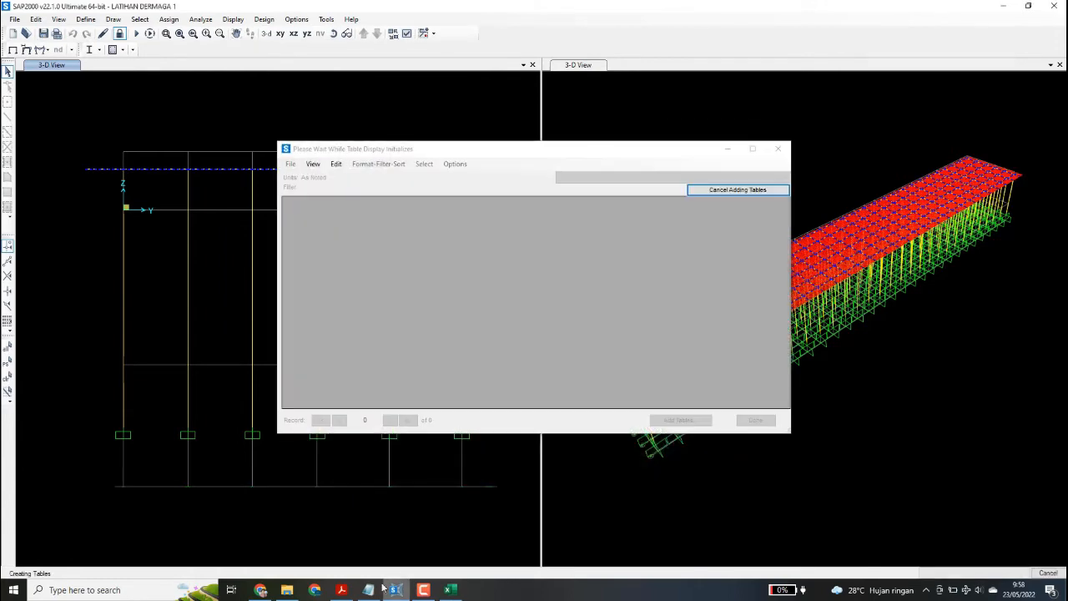
# Switch to Notepad and replace the note with "UNTUK STRUKTUR ATAS PILIHNYA" and "KOMBINASI ULTIMIT" on two lines
pyautogui.click(368, 590)
pyautogui.moveTo(534, 226); pyautogui.dragTo(363, 151)
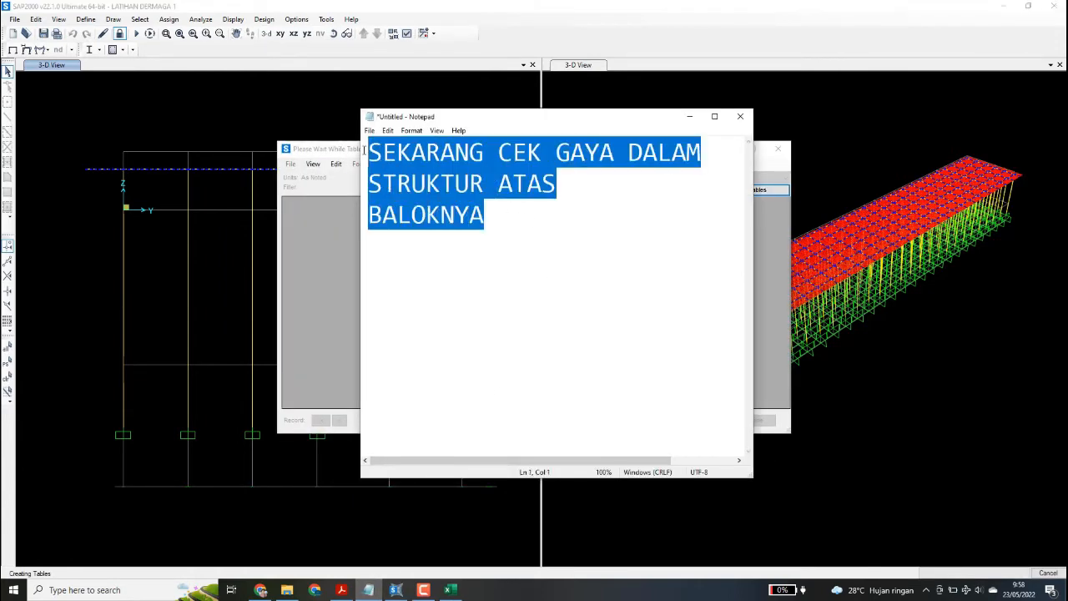
pyautogui.write('UNTUK STR')
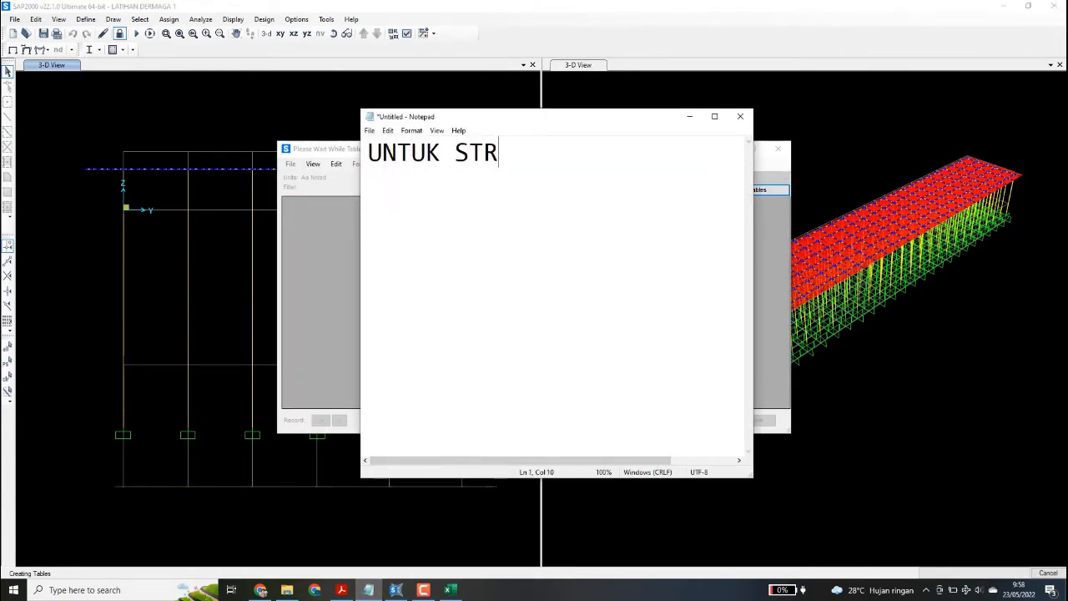
pyautogui.write('UKTUR ATAS ')
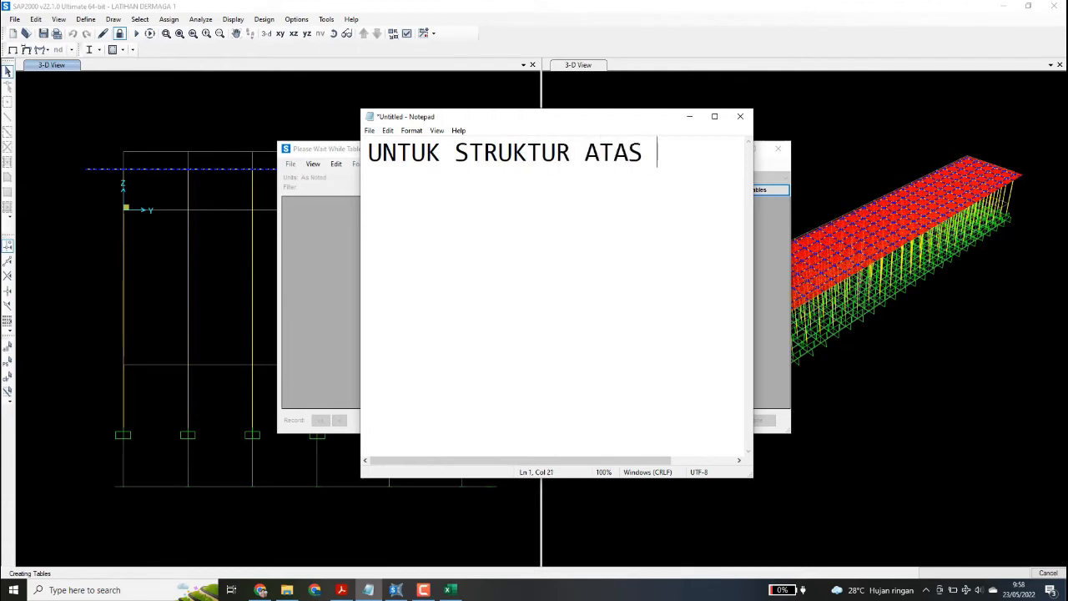
pyautogui.write('PILIHNYA')
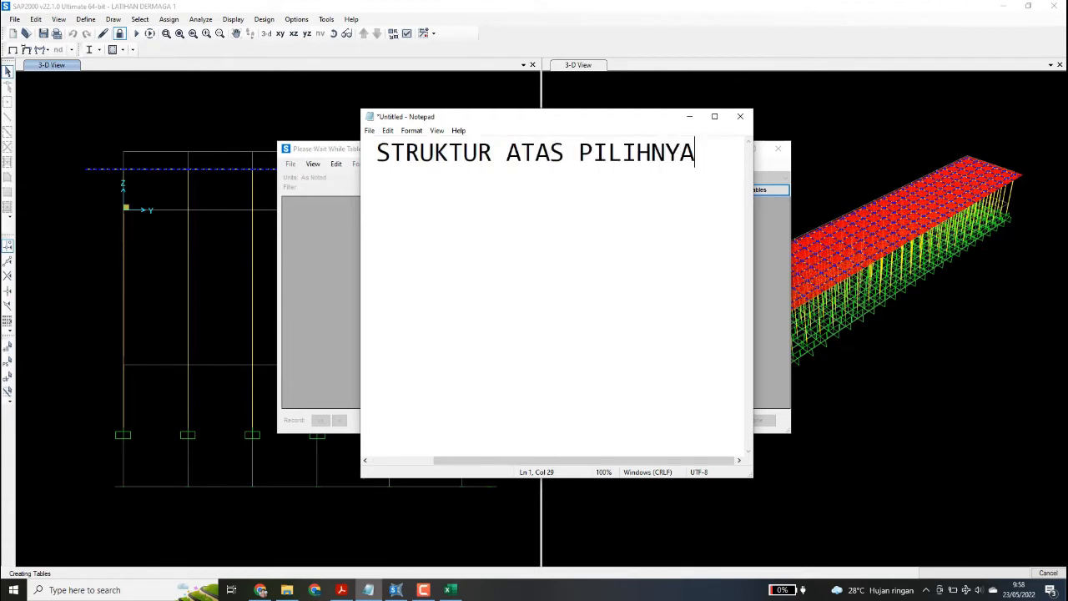
pyautogui.press('Return')
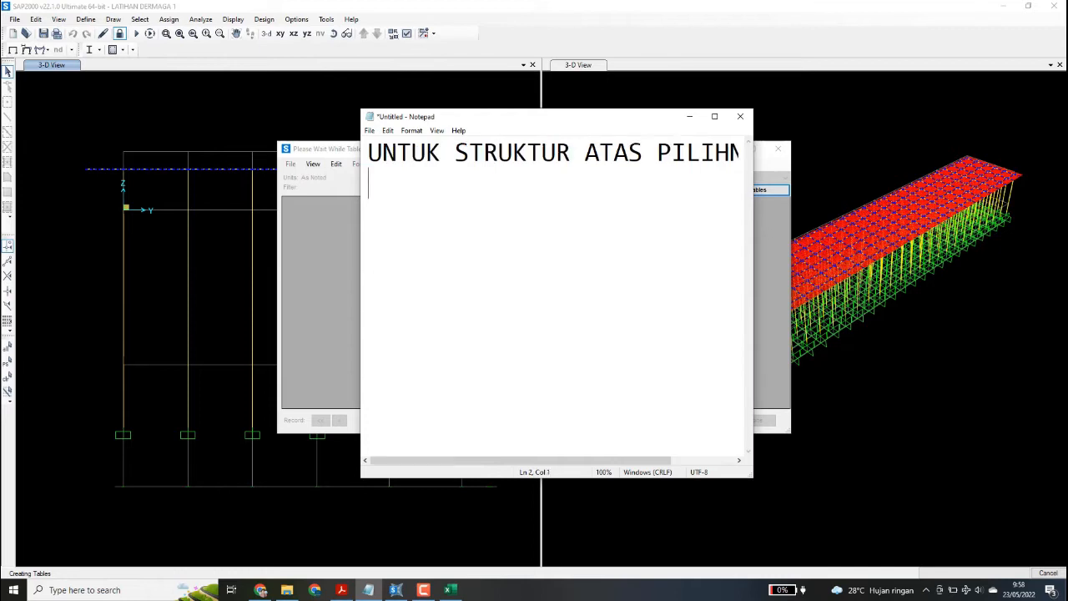
pyautogui.write('KOMBIN')
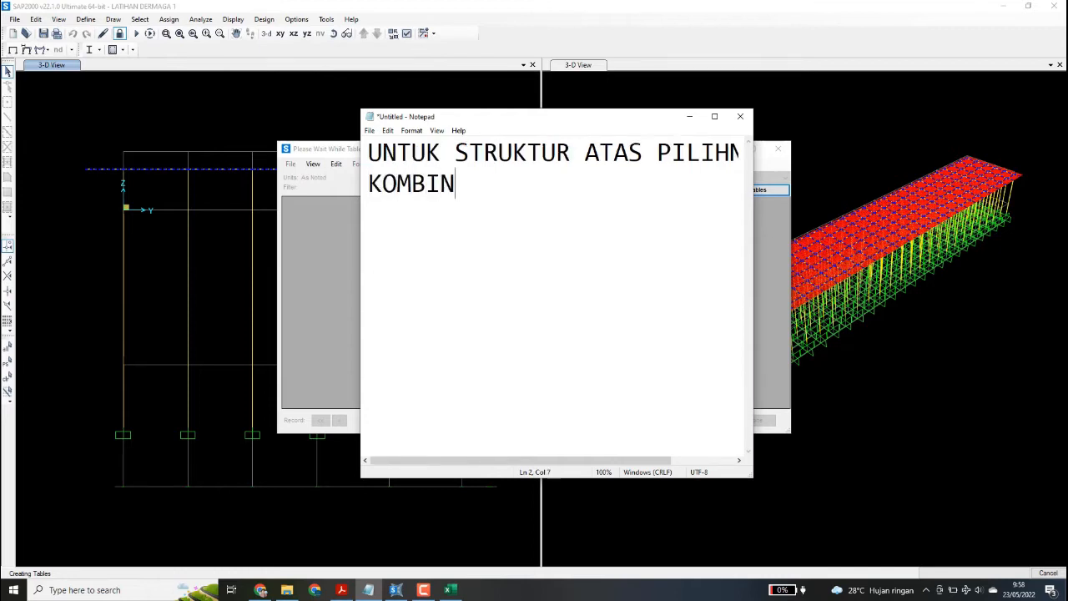
pyautogui.write('ASI UKT')
pyautogui.press('BackSpace')
pyautogui.press('BackSpace')
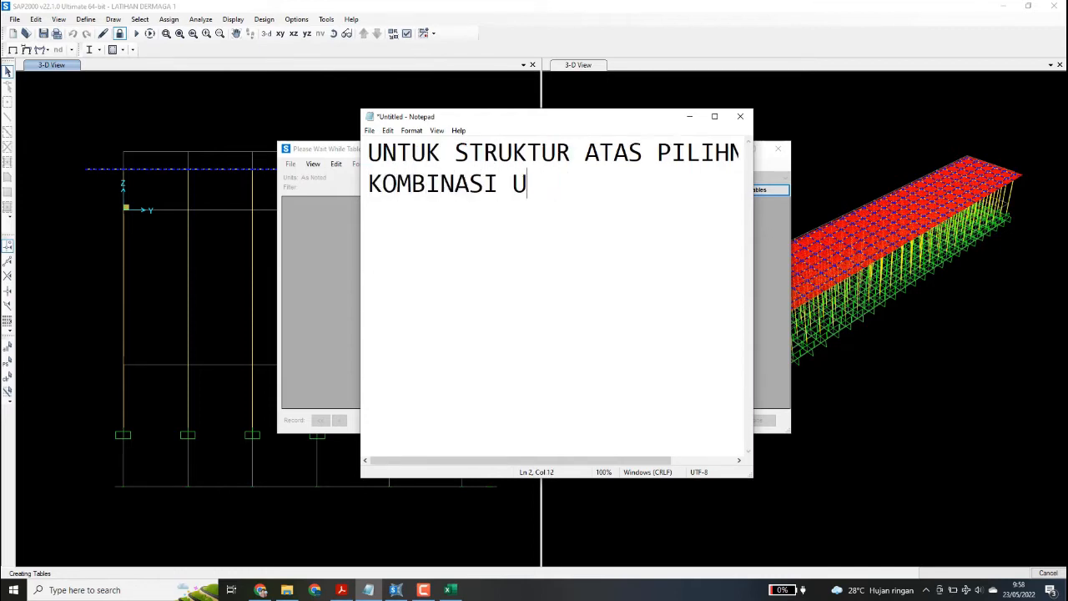
pyautogui.write('LTIMIT')
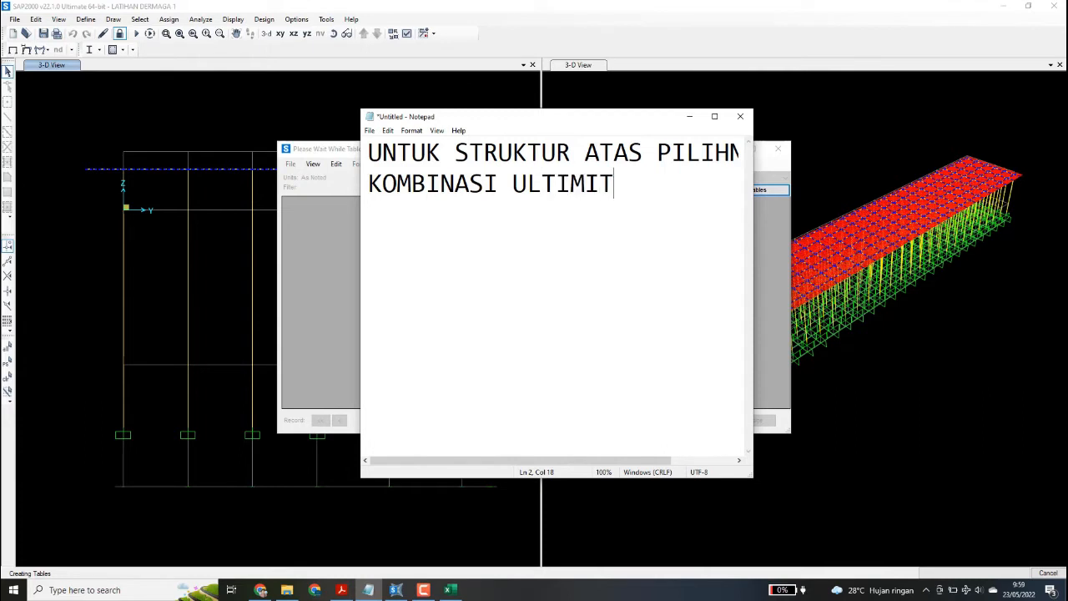
# Add the line "TAPI BIASANYA SAYA MODELIN ULANG" to the note, separated from the existing text by a blank line
pyautogui.press('Return')
pyautogui.write('TAPI BUASA')
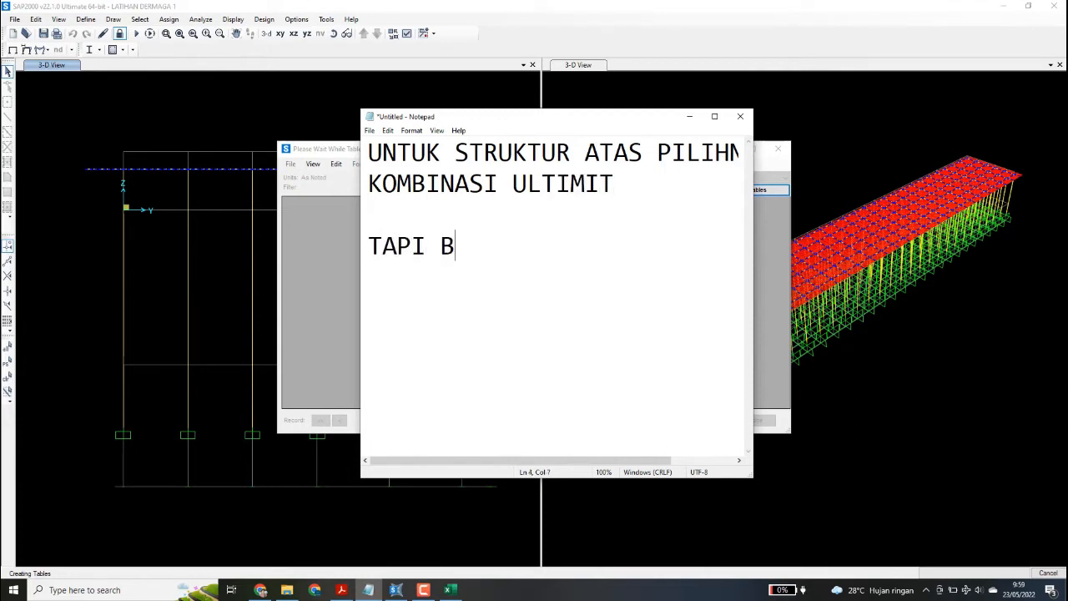
pyautogui.press('BackSpace')
pyautogui.press('BackSpace')
pyautogui.press('BackSpace')
pyautogui.press('BackSpace')
pyautogui.write('IASA')
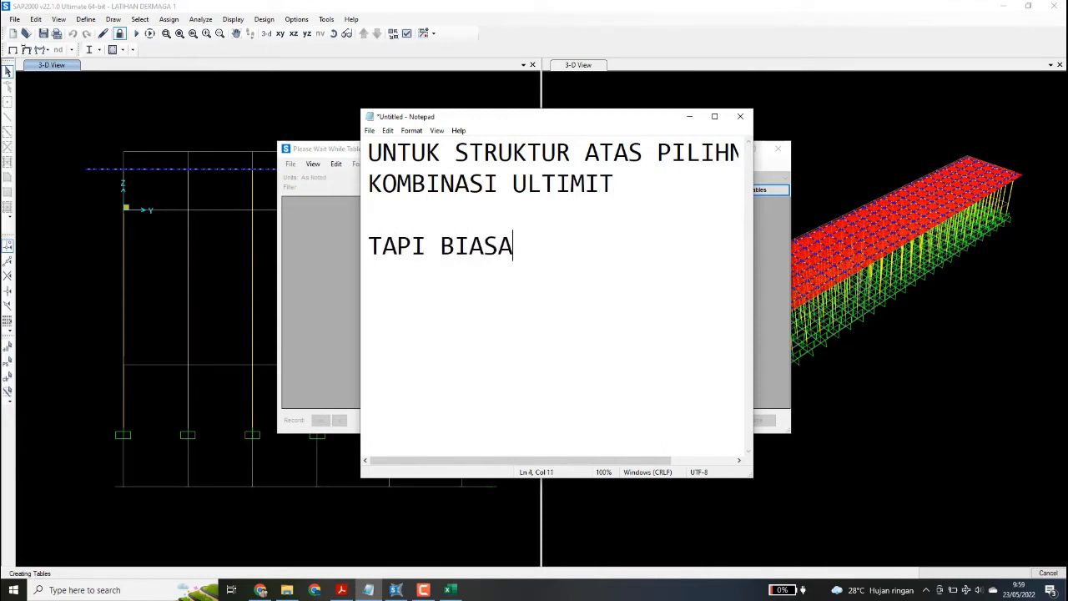
pyautogui.write('NYA SAYA ')
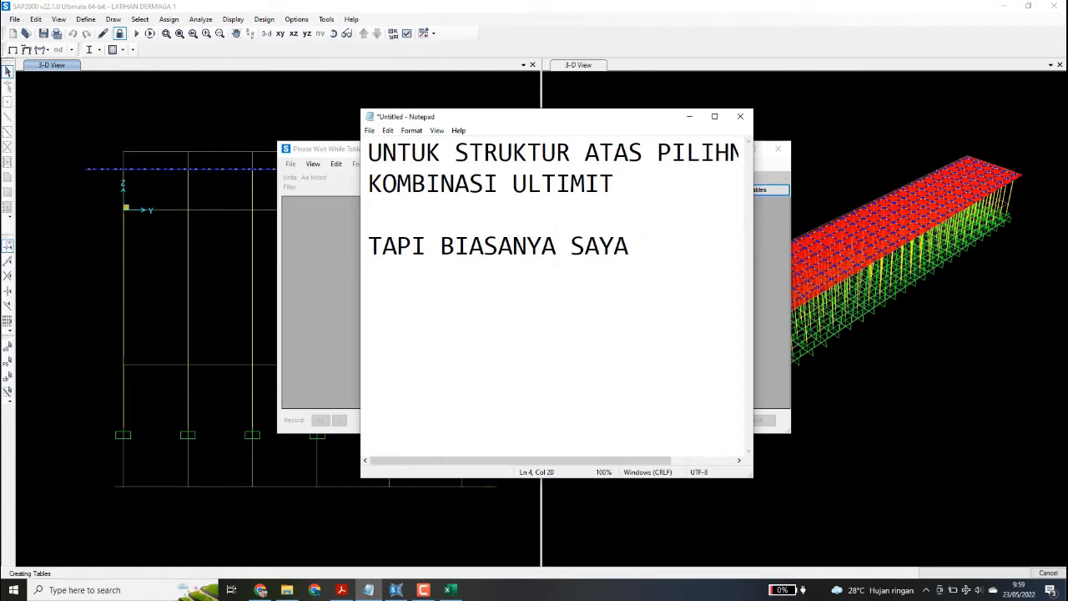
pyautogui.write('MODELIN ULANG')
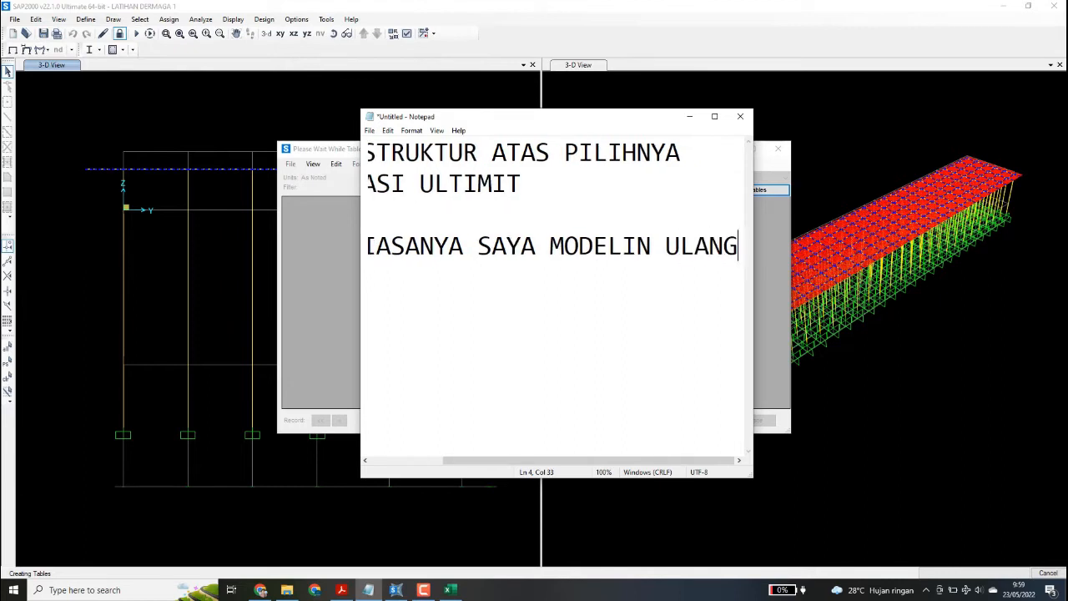
# Continue the note on a new line with "DALAM BENTUK 2D AGAR LEBIH KONSERVATIF"
pyautogui.press('Return')
pyautogui.write('DAL')
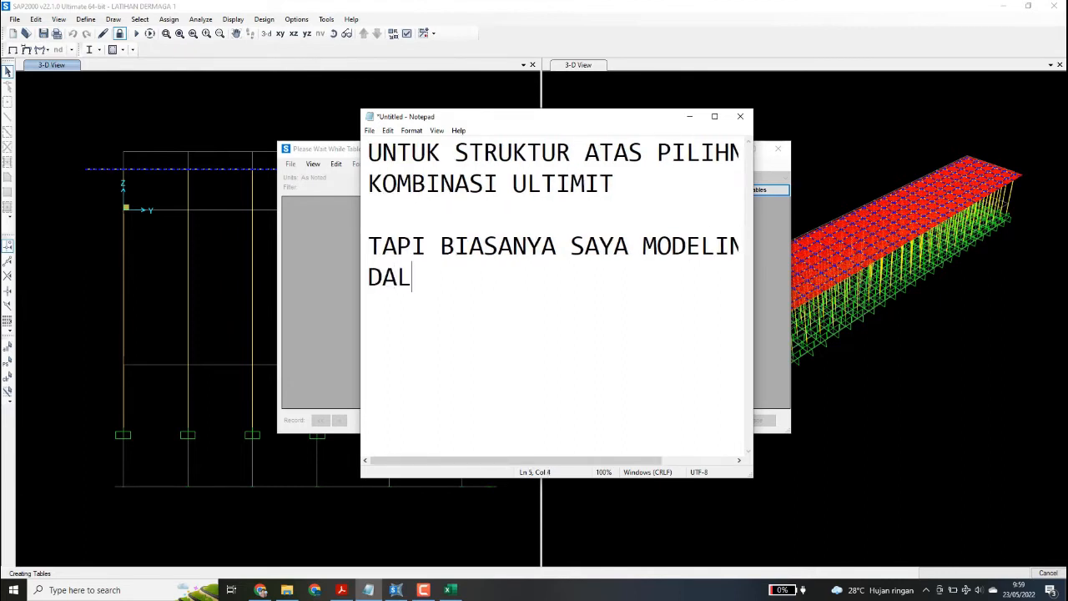
pyautogui.write('AM BENTUK 2D AGAK')
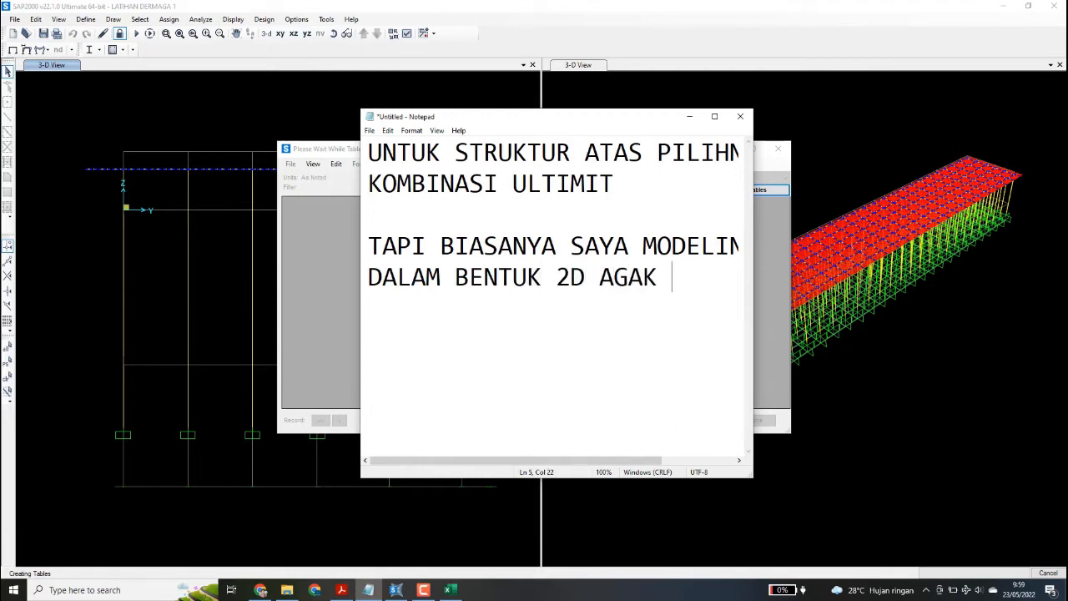
pyautogui.press('BackSpace')
pyautogui.press('BackSpace')
pyautogui.write('R LEBIH KO')
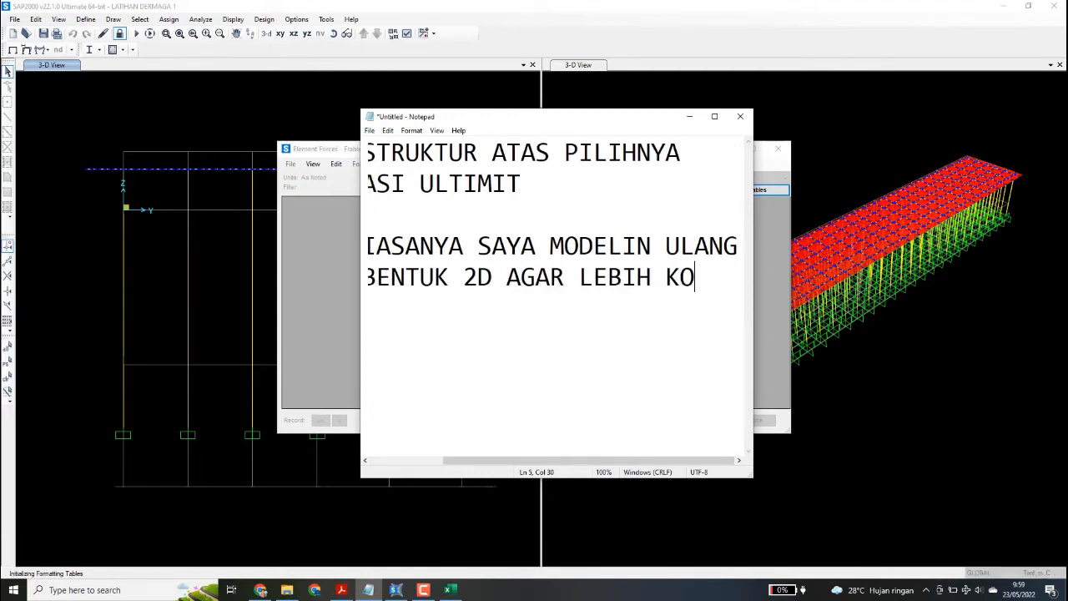
pyautogui.write('NSERVATID')
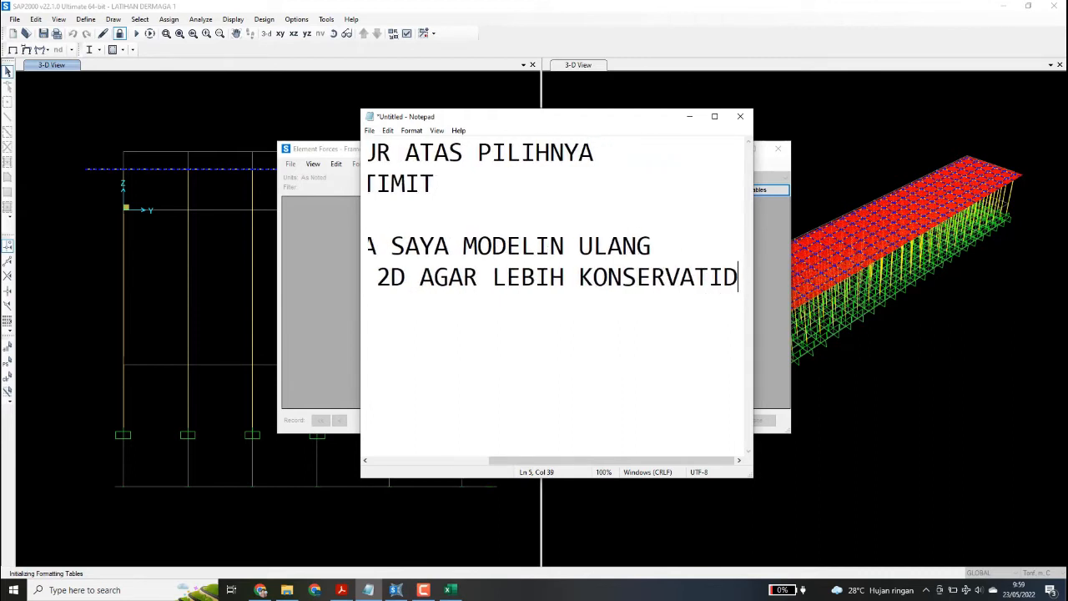
pyautogui.press('BackSpace')
pyautogui.write('F')
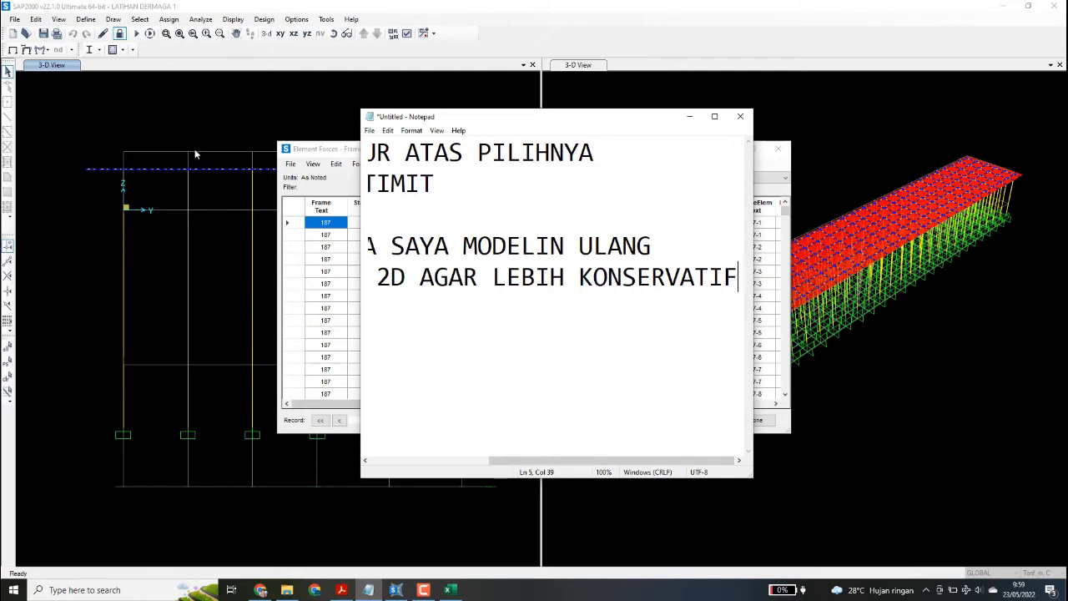
# Switch back to SAP2000, export the Element Forces - Frames table to Excel, and maximize the exported workbook
pyautogui.click(318, 151)
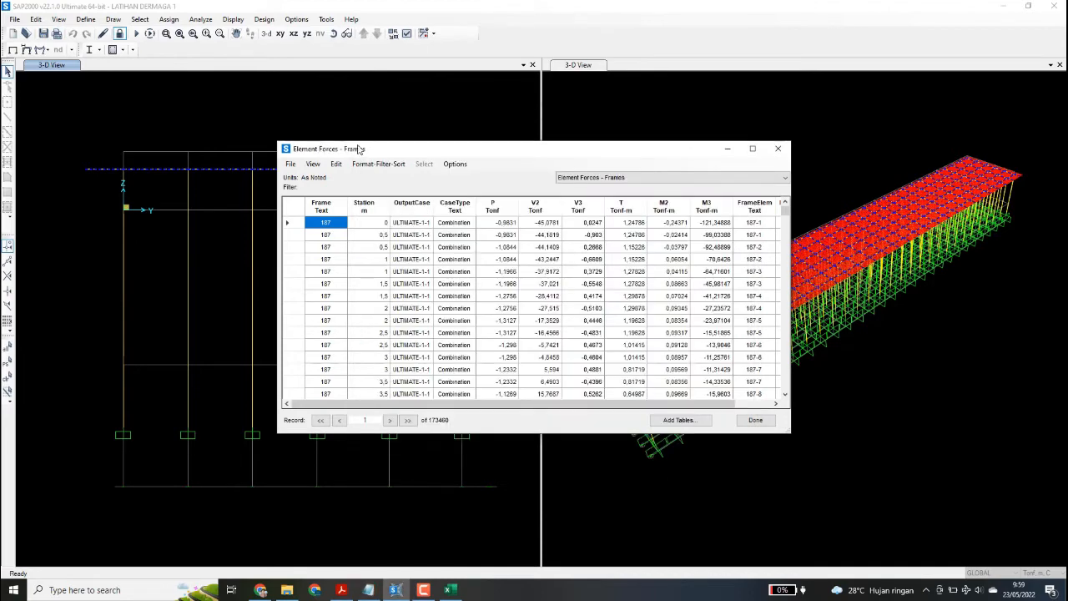
pyautogui.click(291, 165)
pyautogui.moveTo(315, 178)
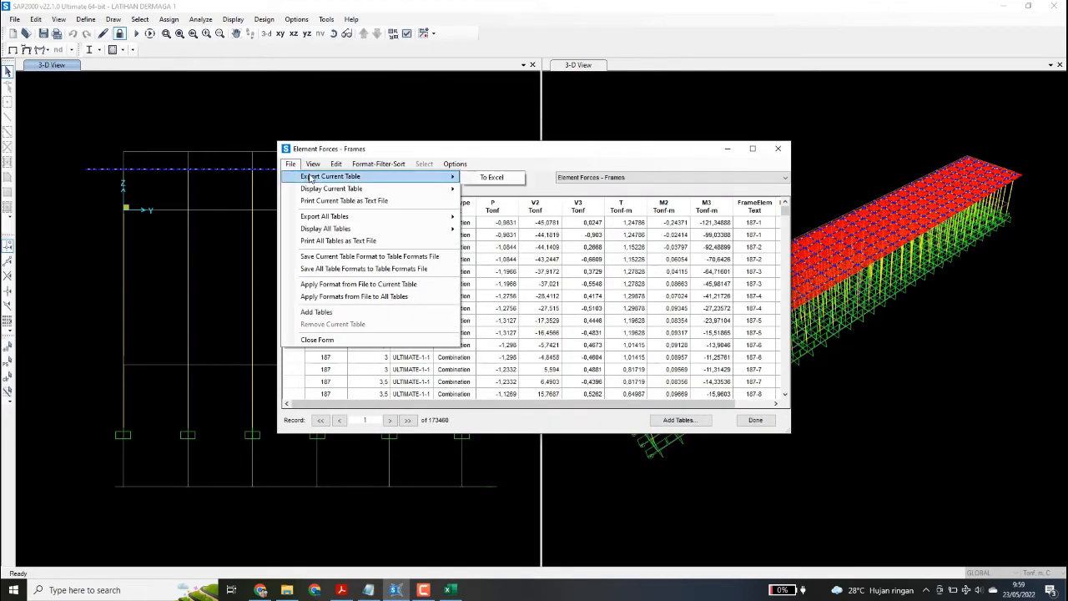
pyautogui.click(487, 177)
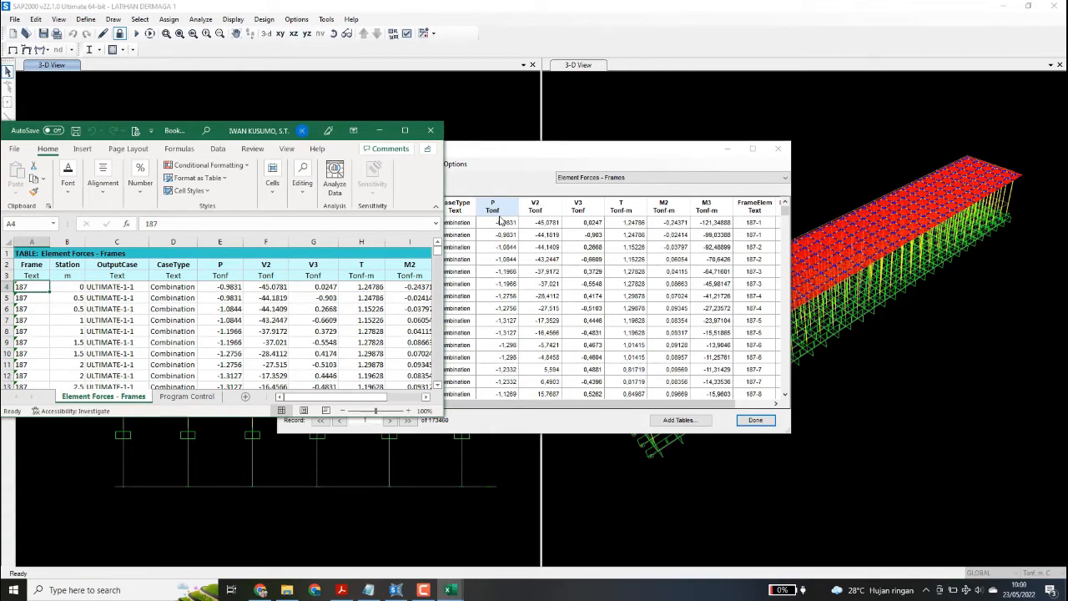
pyautogui.click(404, 130)
pyautogui.click(297, 221)
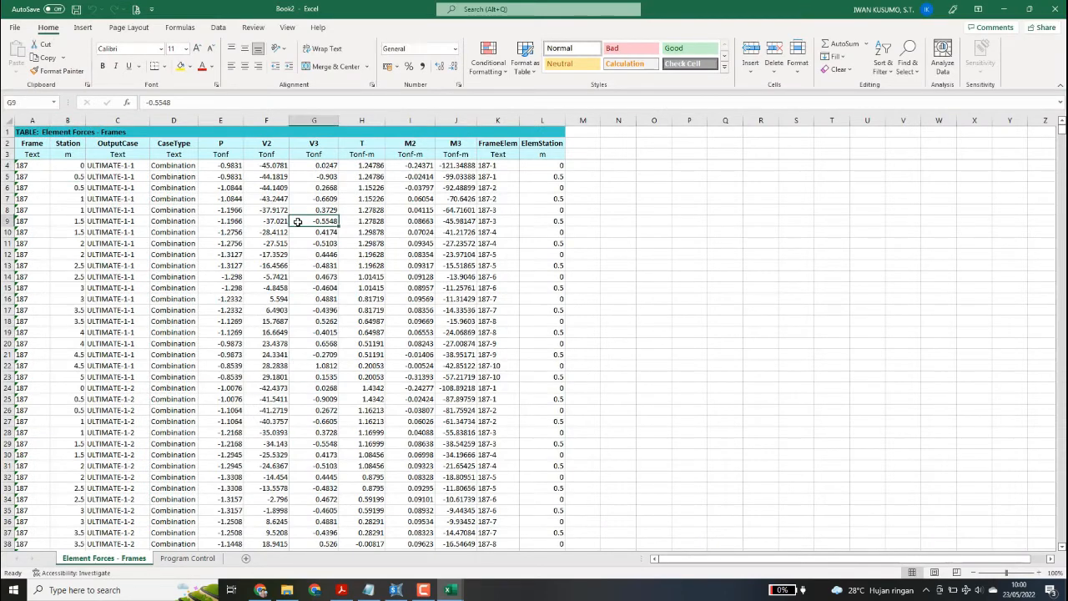
pyautogui.click(233, 252)
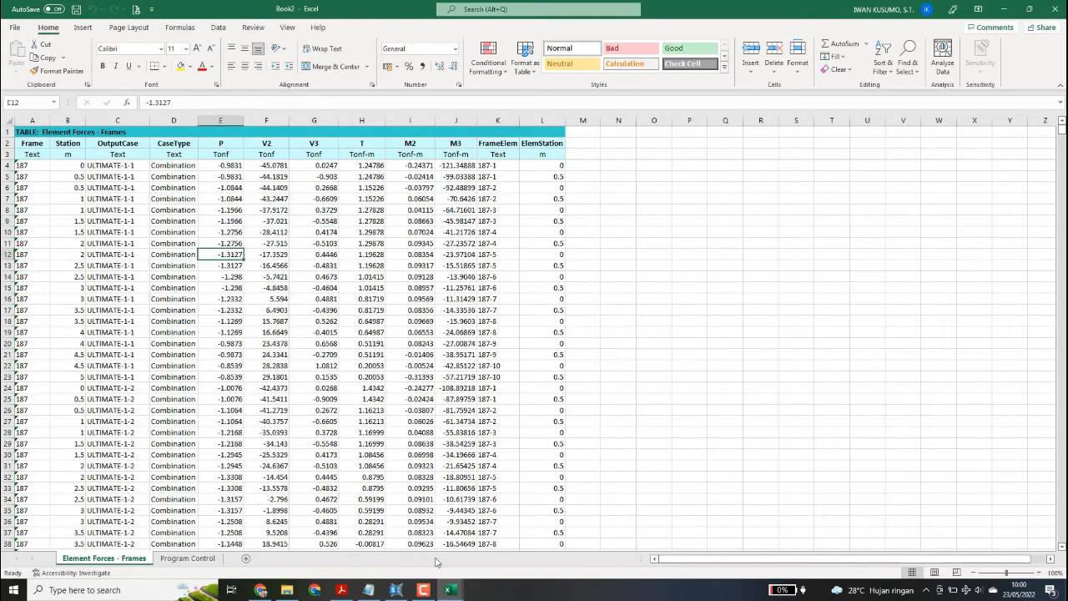
# Calculate the minimum of each force column from P to M3 in the first empty row below the Excel table
pyautogui.click(368, 589)
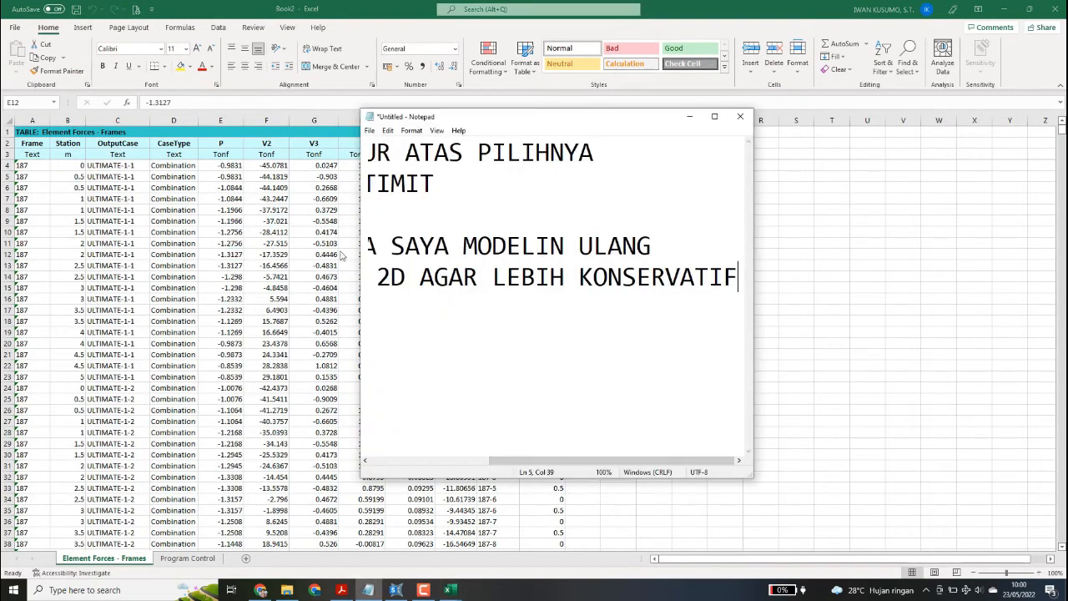
pyautogui.click(299, 248)
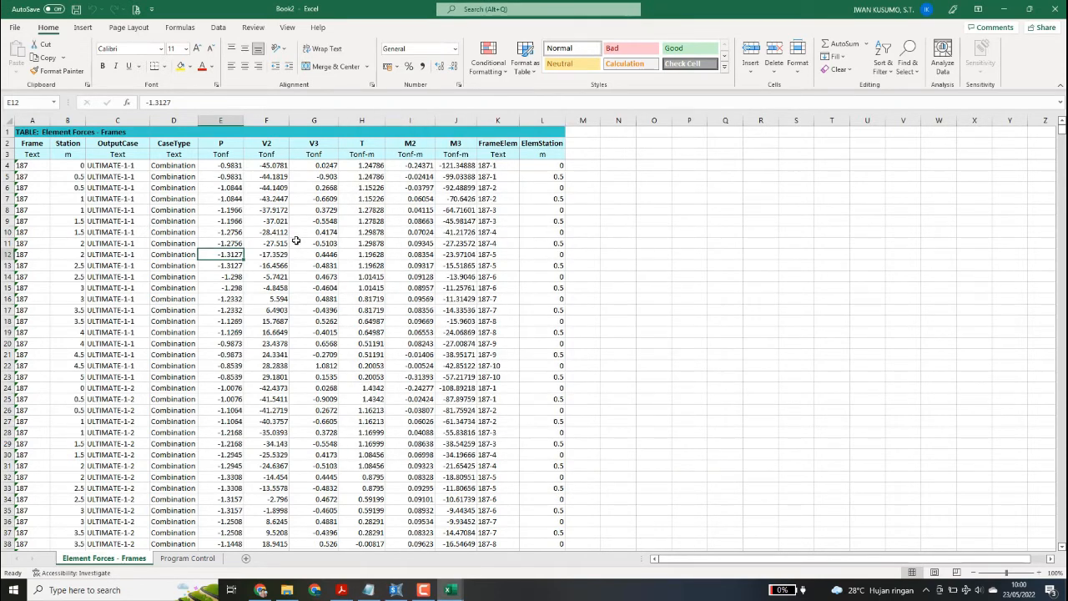
pyautogui.click(226, 279)
pyautogui.hotkey('ctrl', 'Down')
pyautogui.press('Down')
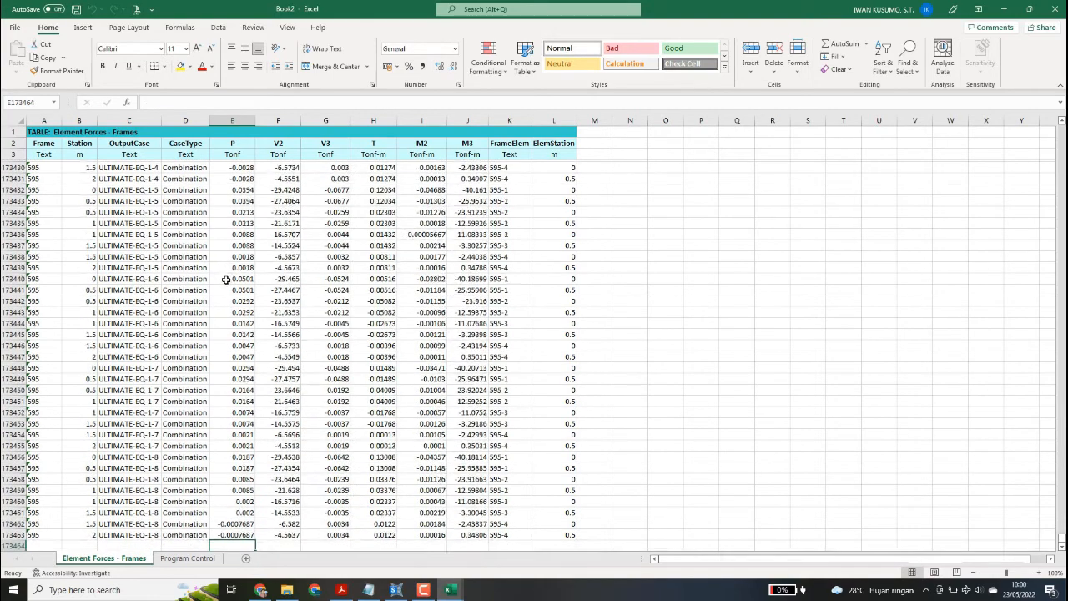
pyautogui.hotkey('shift', 'Right')
pyautogui.hotkey('shift', 'Right')
pyautogui.hotkey('shift', 'Right')
pyautogui.hotkey('shift', 'Right')
pyautogui.hotkey('shift', 'Right')
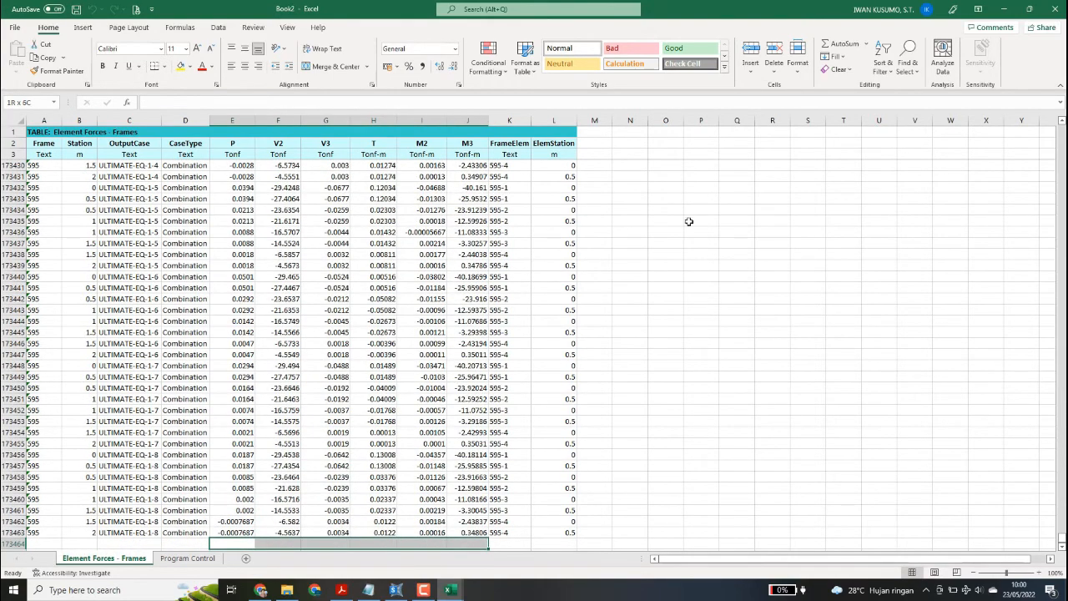
pyautogui.click(866, 44)
pyautogui.click(860, 122)
# Calculate the maximum of each force column from P to M3 in the row below the minimums
pyautogui.click(241, 488)
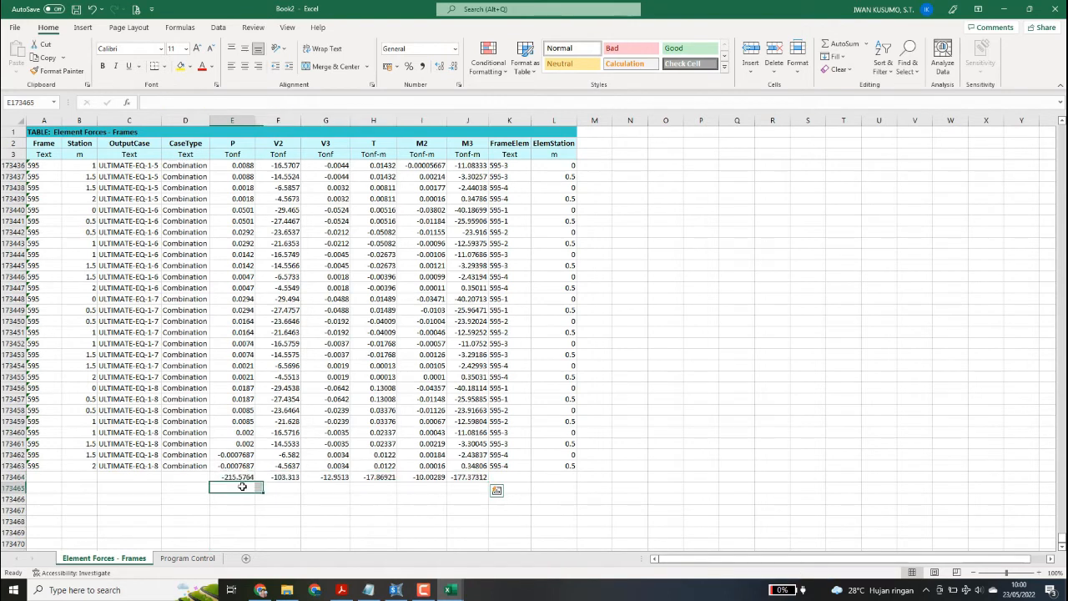
pyautogui.keyDown('shift'); pyautogui.click(461, 486); pyautogui.keyUp('shift')
pyautogui.click(866, 43)
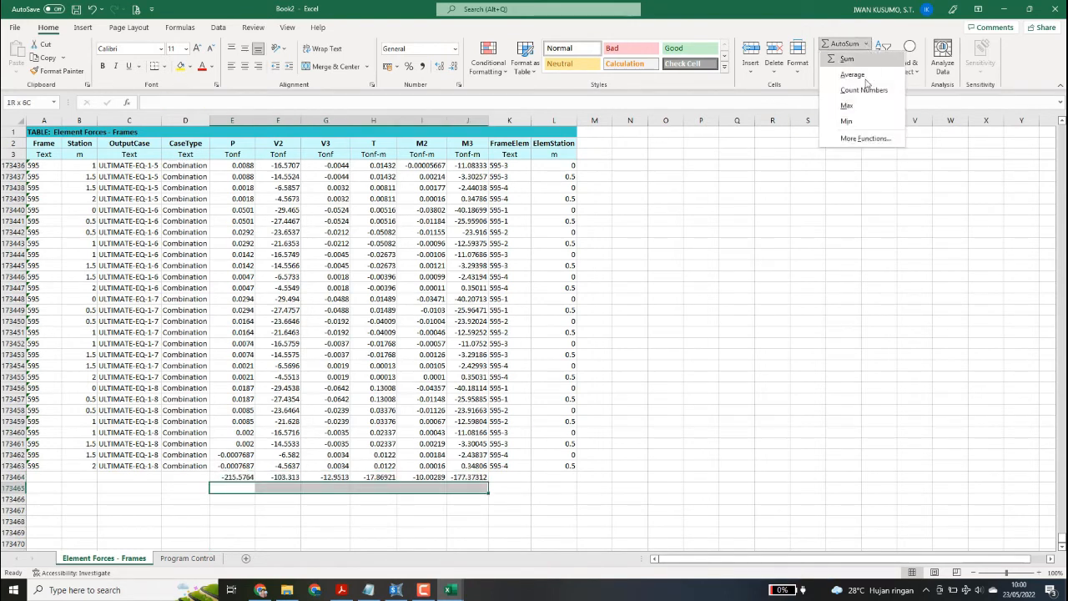
pyautogui.click(864, 107)
pyautogui.click(401, 389)
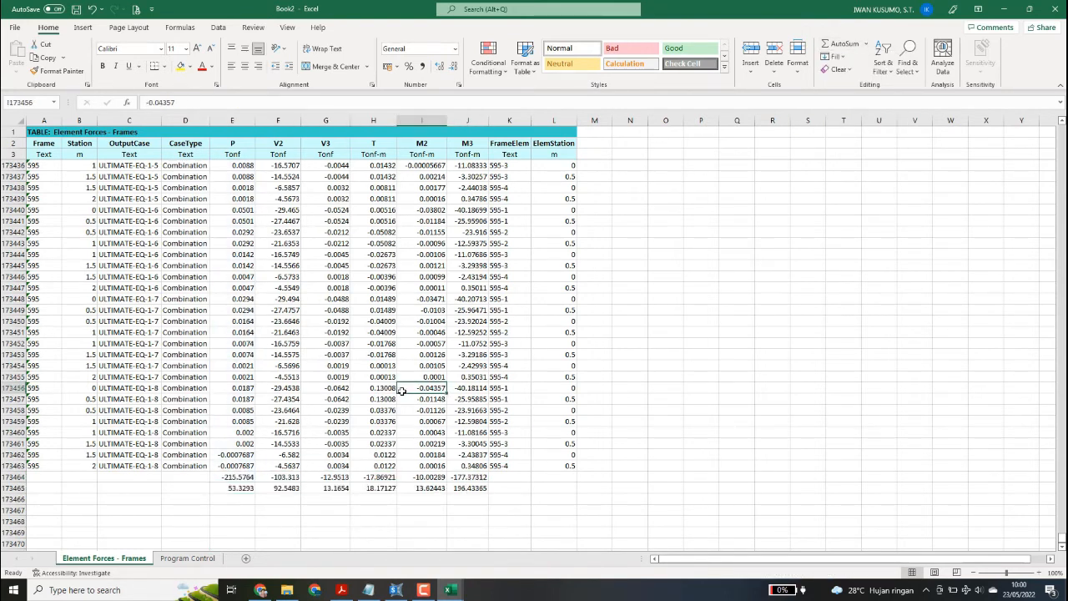
# Switch to Notepad, move its window clear of the force columns, and replace the note with "KARENA UKURAN BALOKNYA BEDA"
pyautogui.click(368, 590)
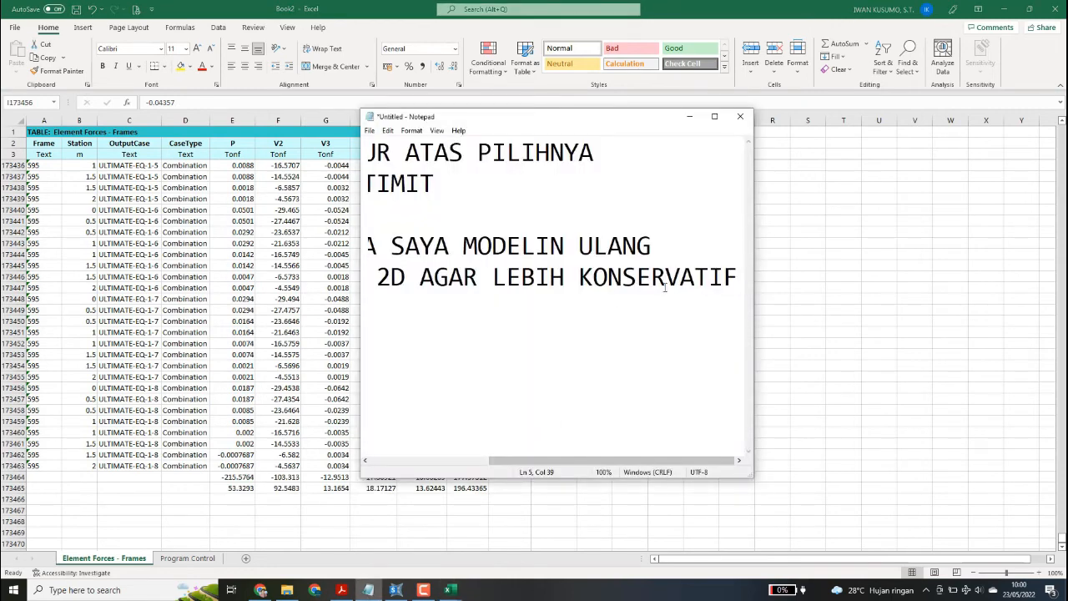
pyautogui.moveTo(600, 118); pyautogui.dragTo(798, 121)
pyautogui.hotkey('ctrl', 'a')
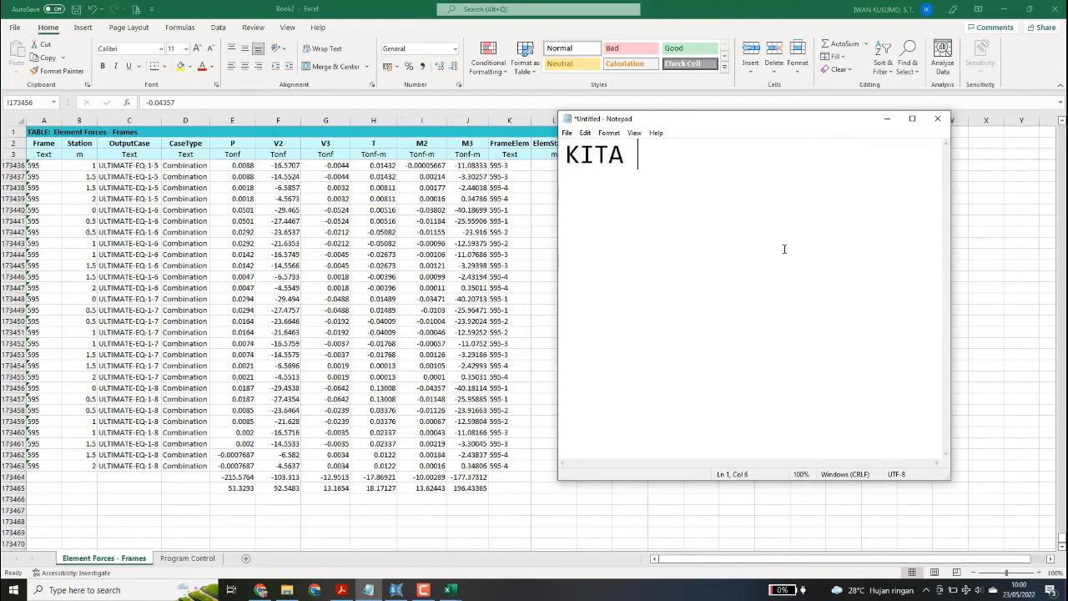
pyautogui.press('BackSpace')
pyautogui.press('BackSpace')
pyautogui.press('BackSpace')
pyautogui.press('BackSpace')
pyautogui.write('ARENA UKURAN')
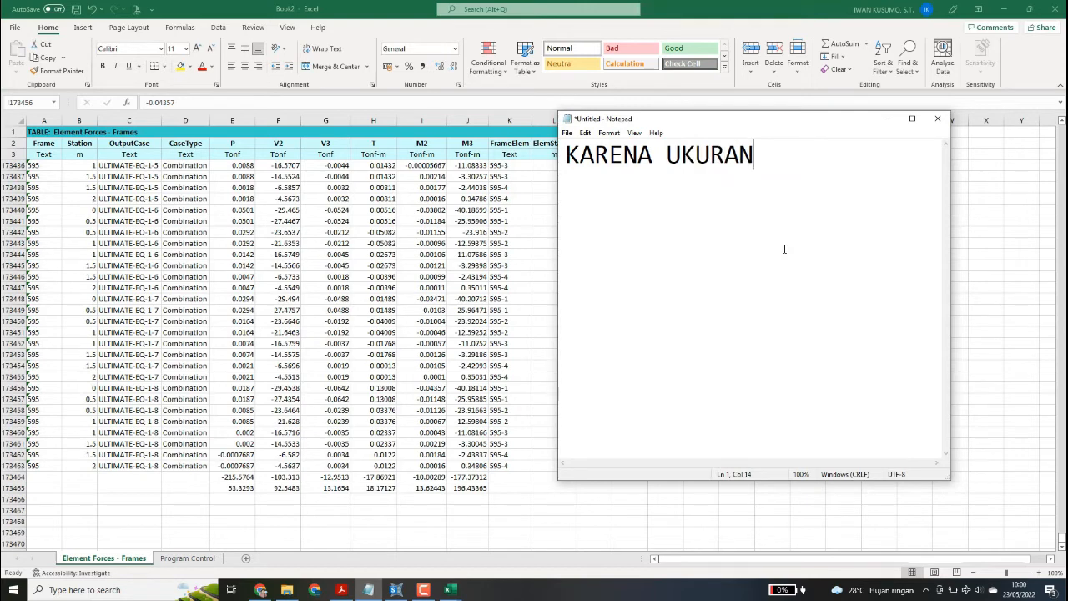
pyautogui.write(' BALOKNYA E')
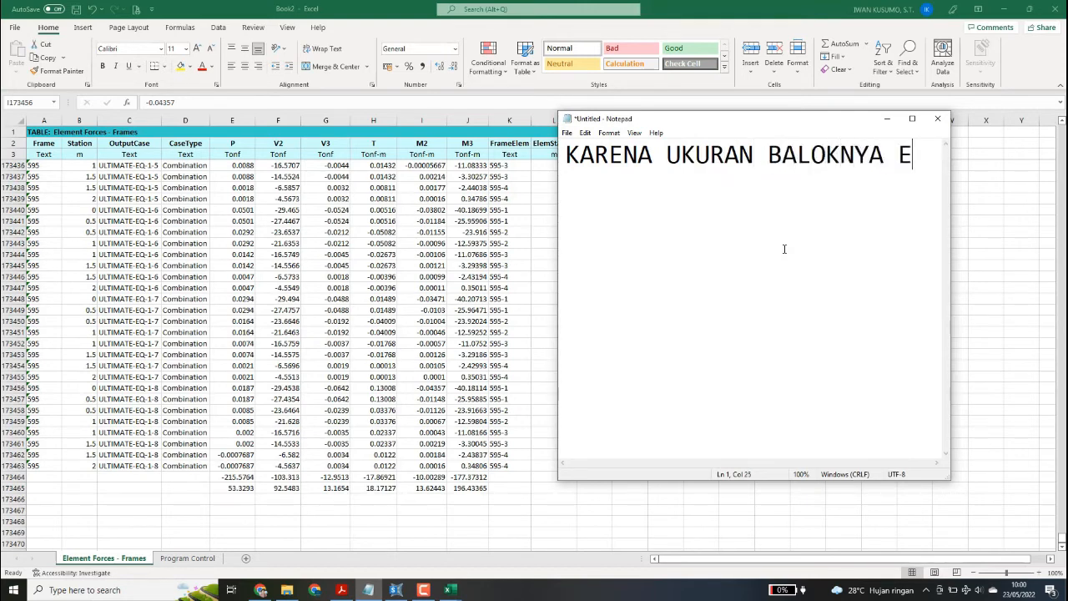
pyautogui.press('BackSpace')
pyautogui.write('BER')
pyautogui.press('BackSpace')
pyautogui.write('D')
pyautogui.press('Return')
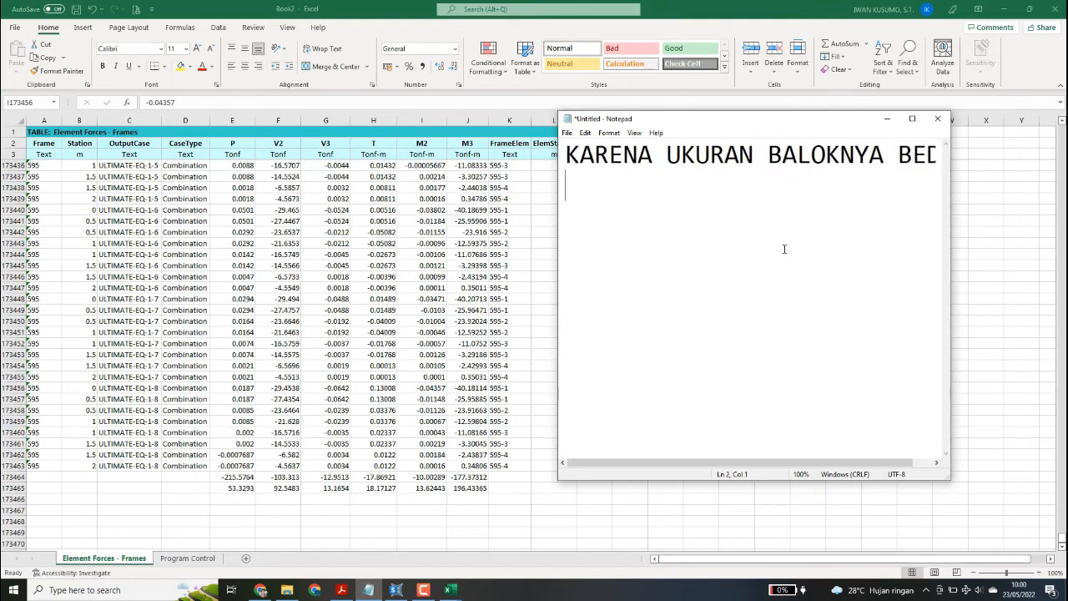
# Add the line "KITA PILIH PER UKURAN BALOK" and, after a blank line, "LALU FILTER NILAI MAKSIMALNYA" to the note
pyautogui.write('KITA P')
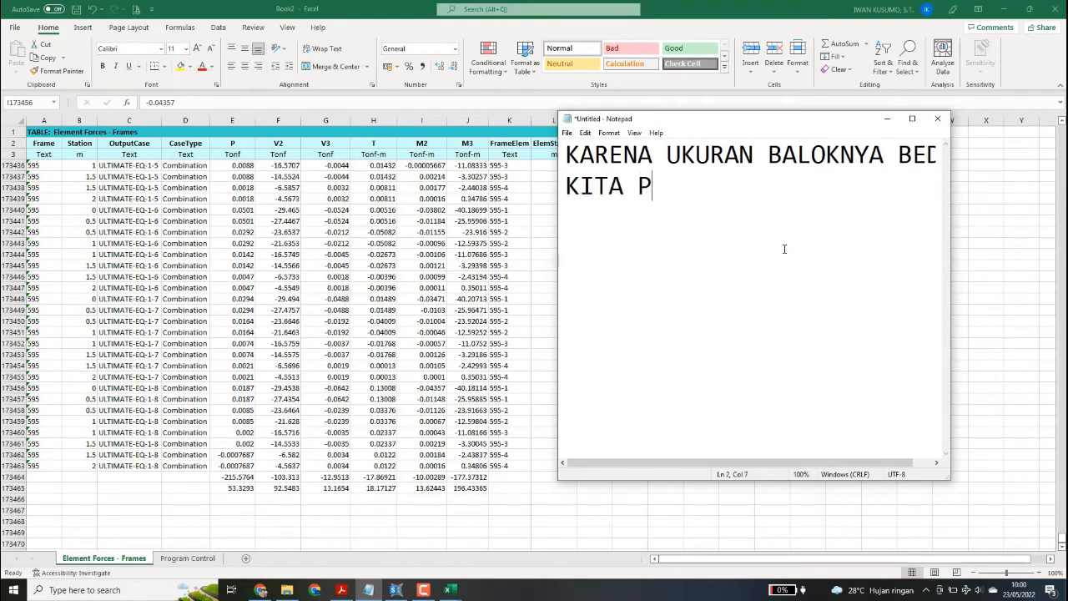
pyautogui.write('ILIH PER ')
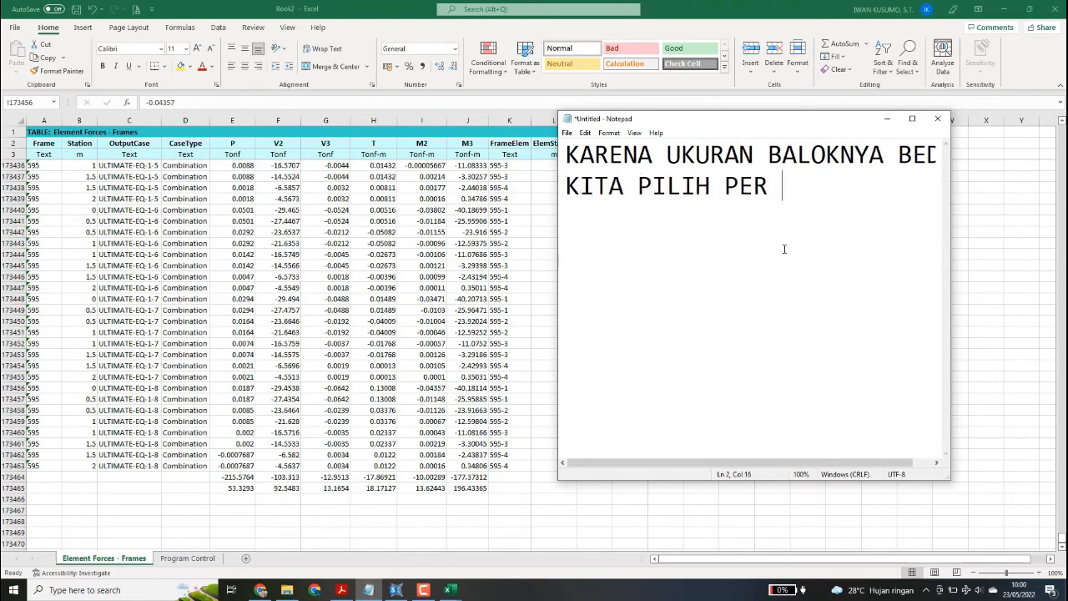
pyautogui.write('UKURAN BALOK')
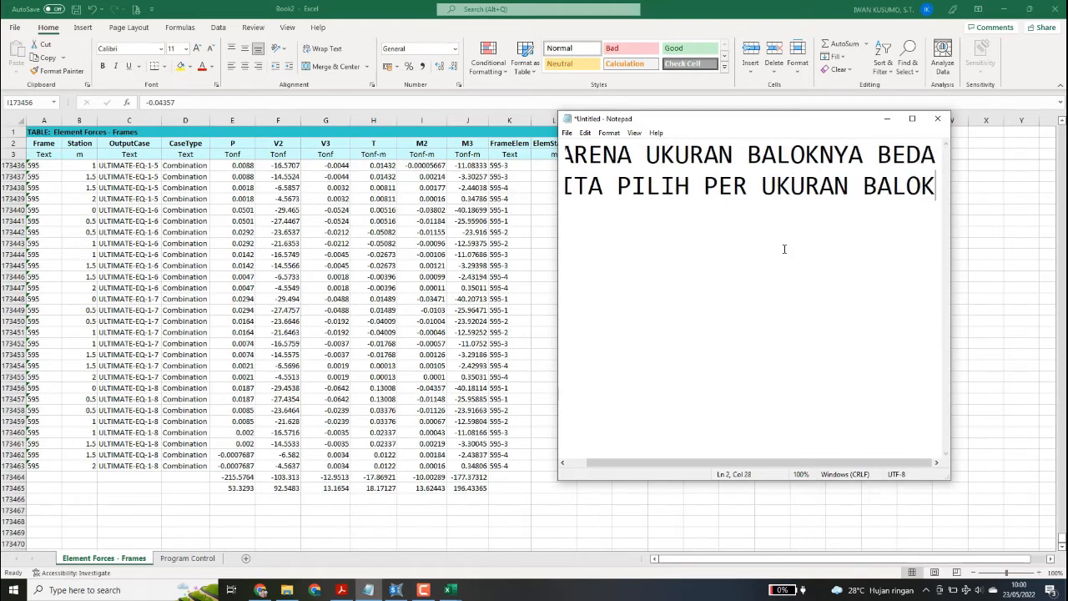
pyautogui.press('Return')
pyautogui.write('LALU FILTER')
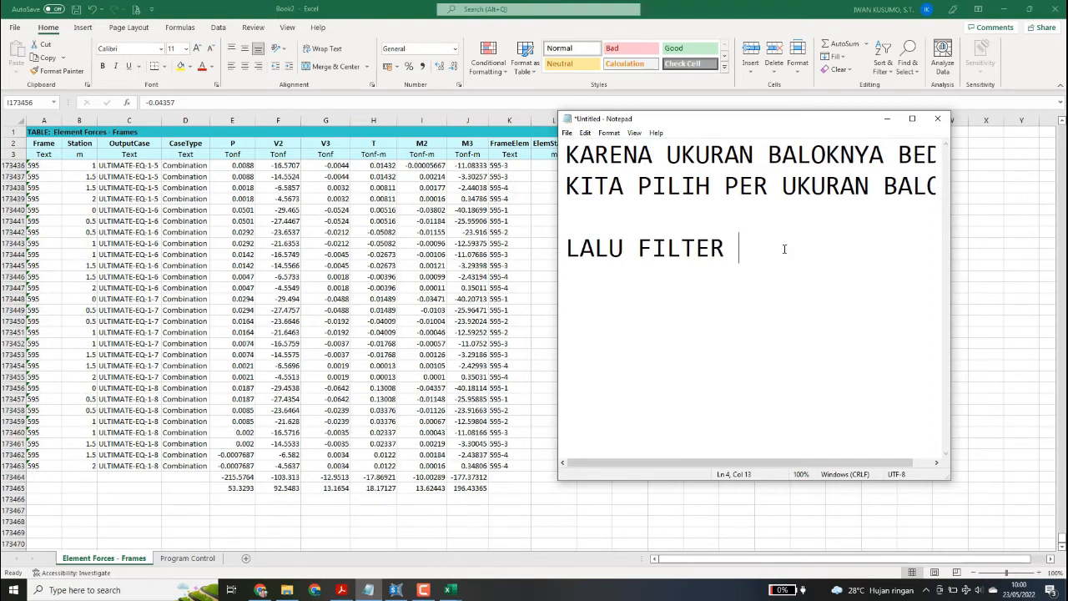
pyautogui.write(' NILAI MA')
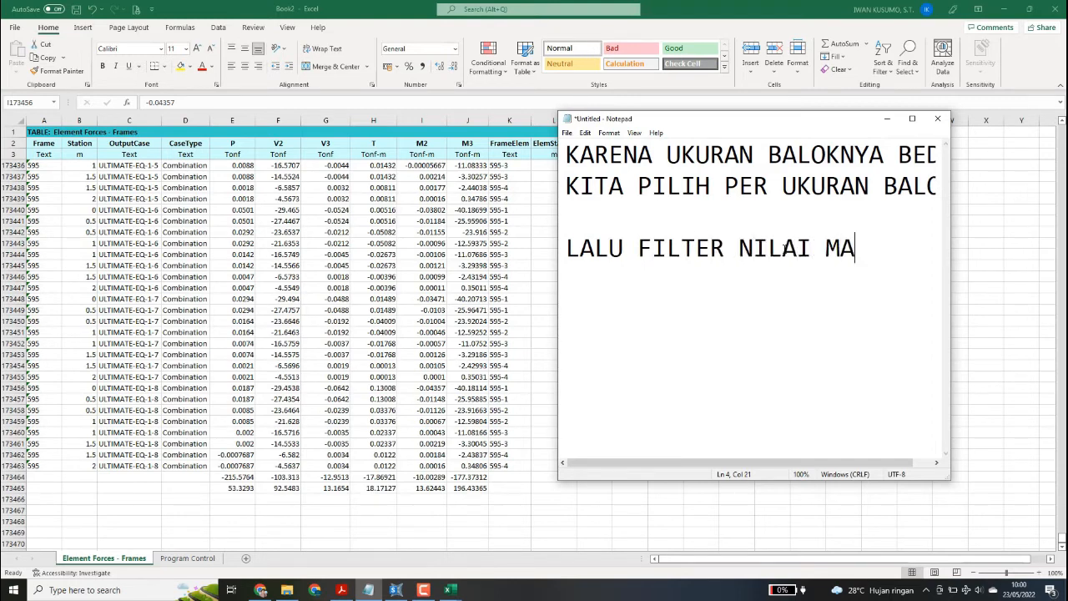
pyautogui.write('KSIMALNYA')
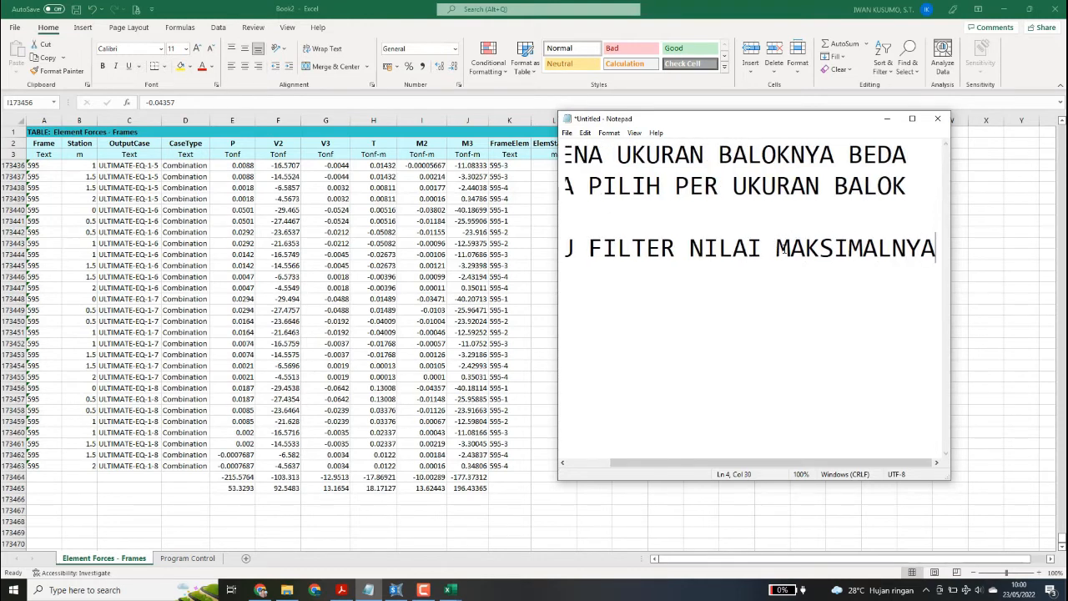
# Switch back to SAP2000 and close the Element Forces - Frames table
pyautogui.hotkey('alt', 'Tab')
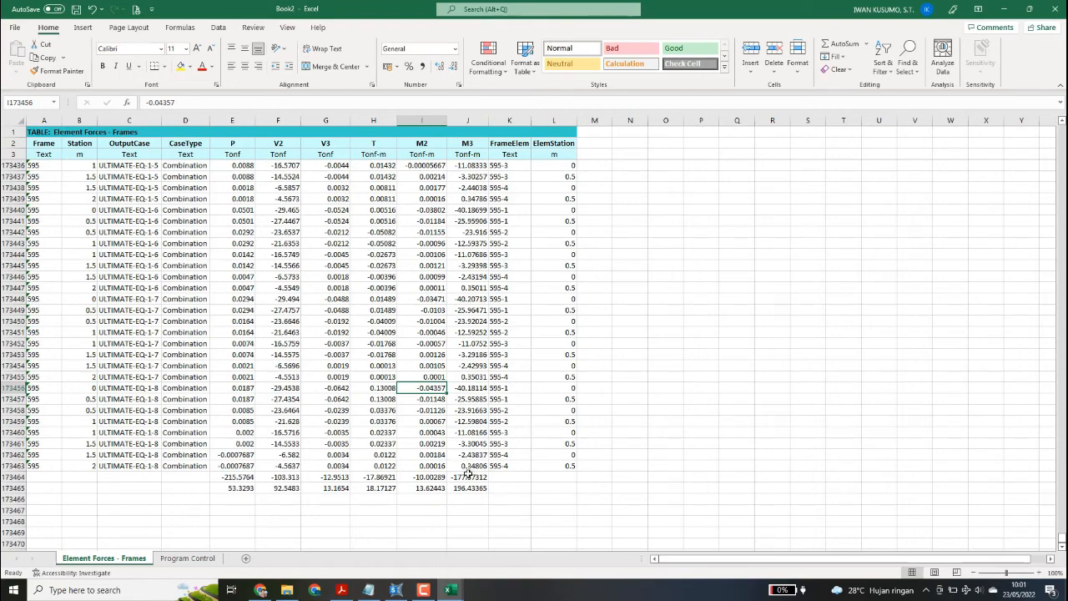
pyautogui.click(400, 589)
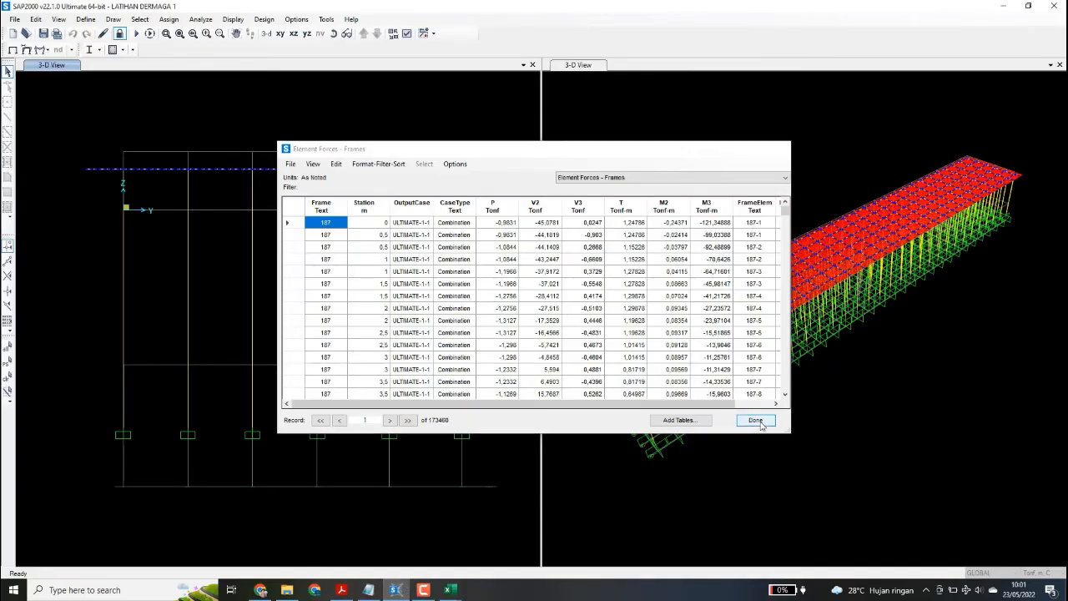
pyautogui.click(763, 424)
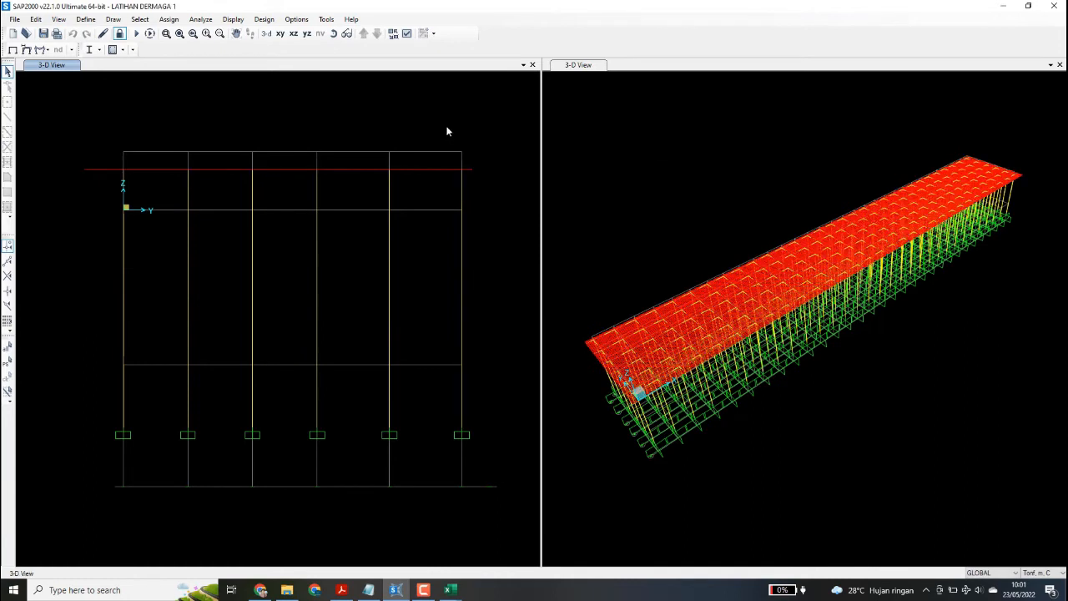
# Switch to Notepad and replace the note with "KALI INI CEK DEFLEKSI STRUKTUR" and "DERMAGANYA" on a second line
pyautogui.click(369, 589)
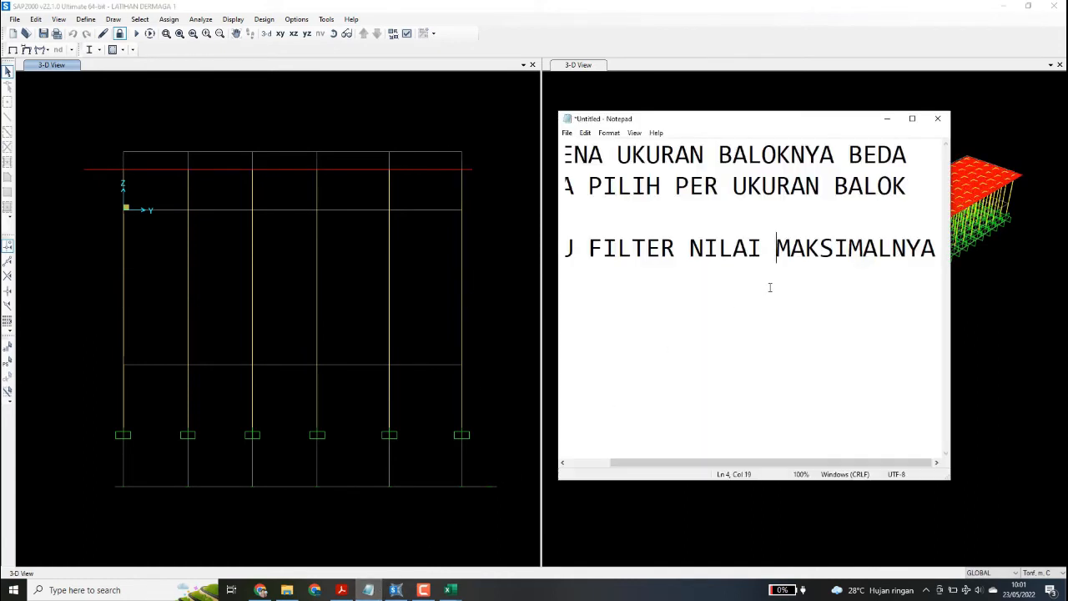
pyautogui.hotkey('ctrl', 'a')
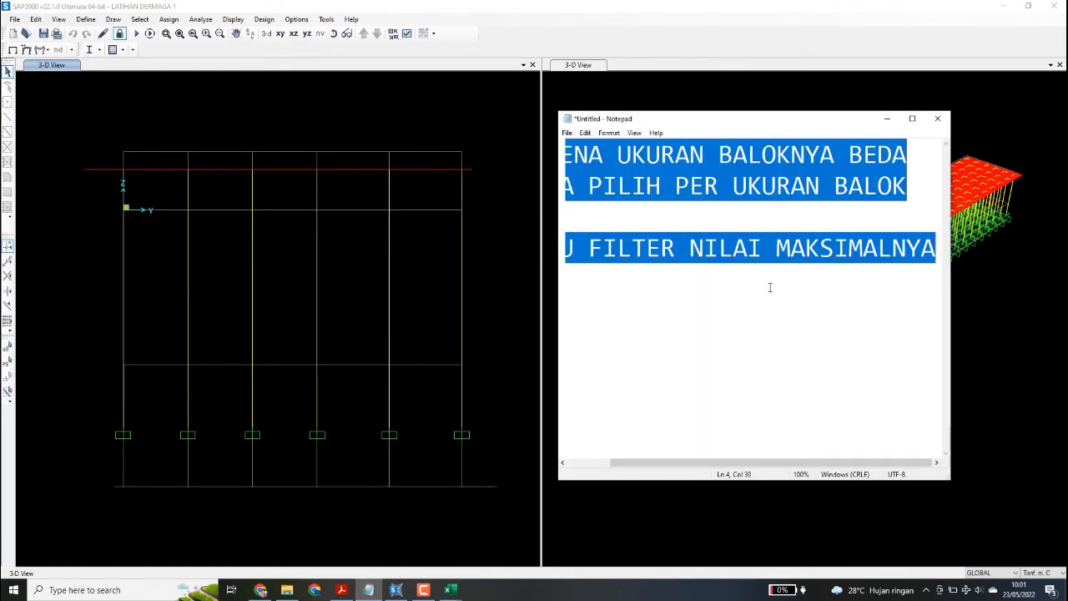
pyautogui.write('KALI INI CEK')
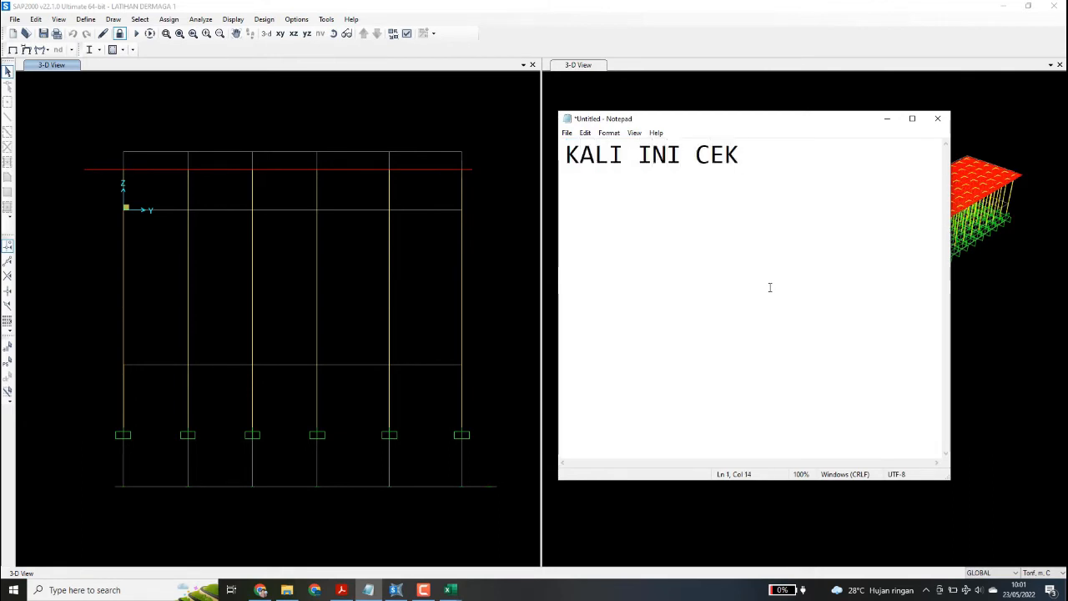
pyautogui.write(' DE')
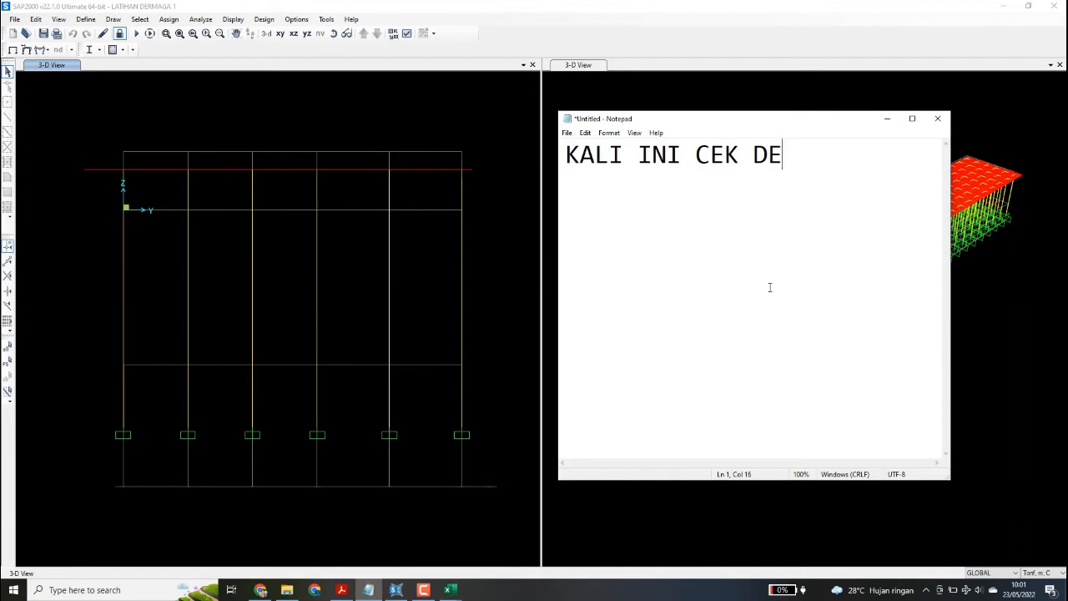
pyautogui.write('FLEKSI ')
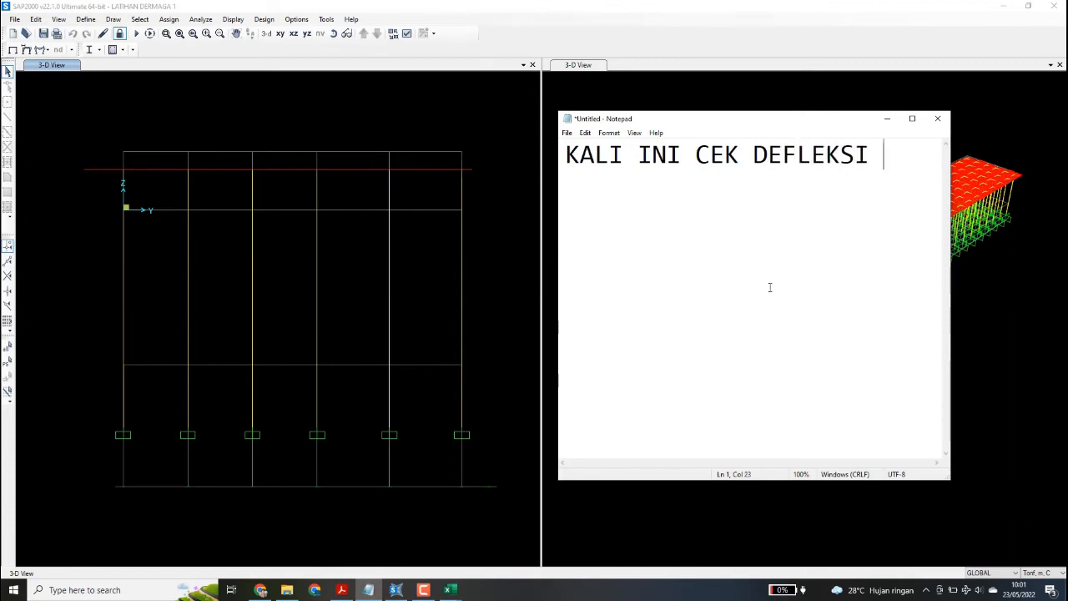
pyautogui.write('STRUKTUR')
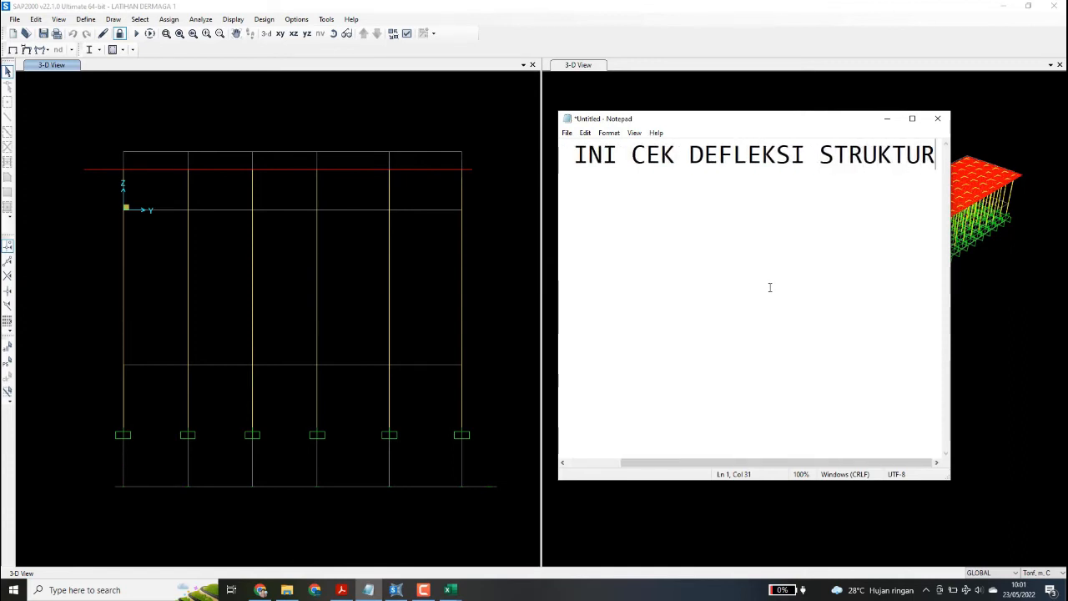
pyautogui.press('Return')
pyautogui.write('DERMAGANYA')
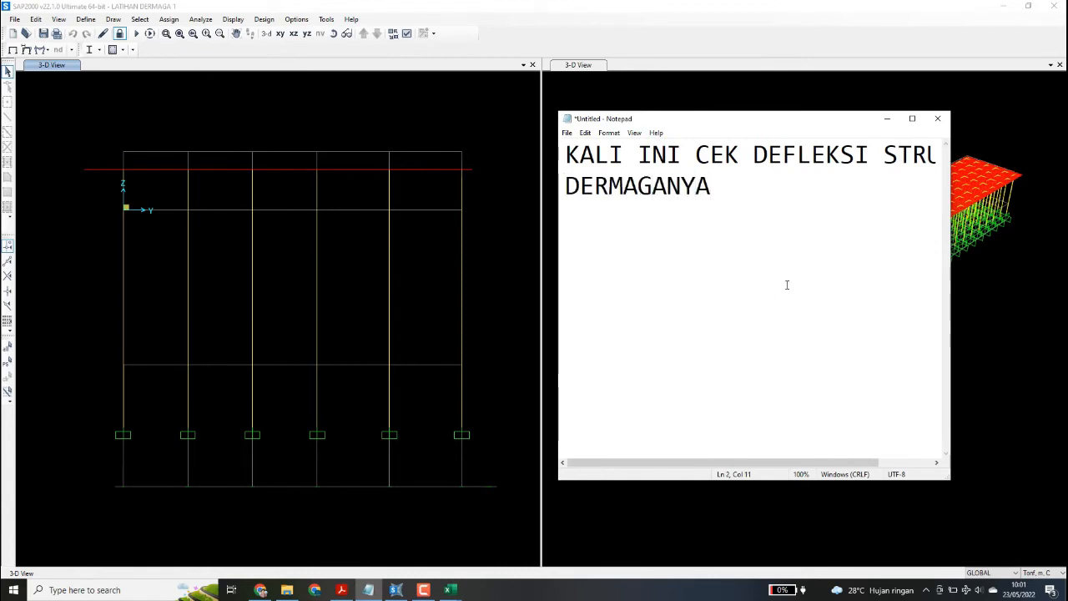
# Switch back to SAP2000 and, in the XY plane at Z=3.15, select only the joints along the deck's far long edge and its +X end
pyautogui.click(512, 241)
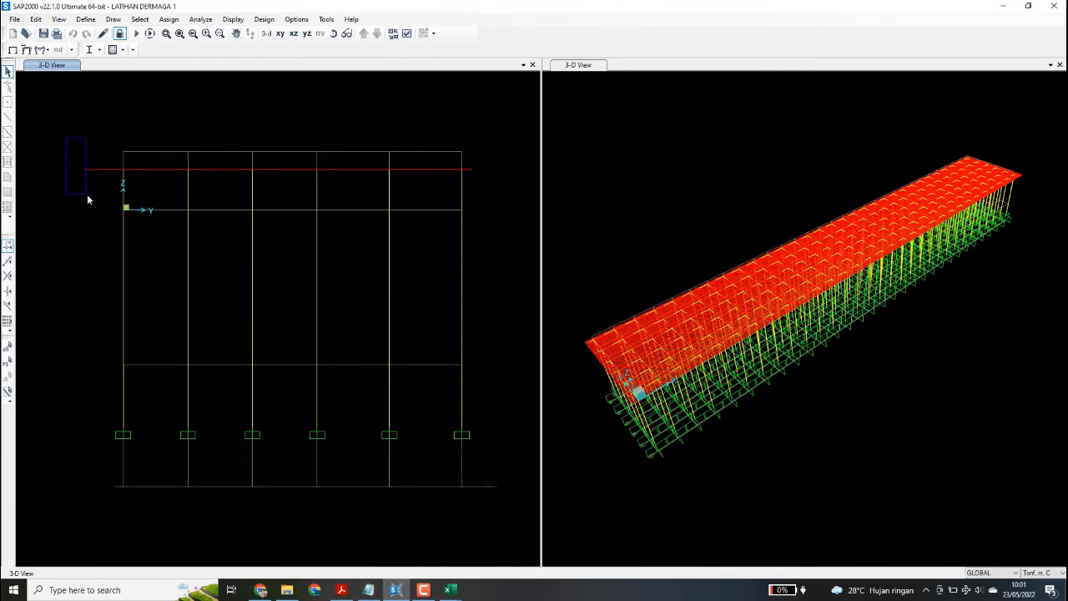
pyautogui.moveTo(87, 195); pyautogui.dragTo(86, 200)
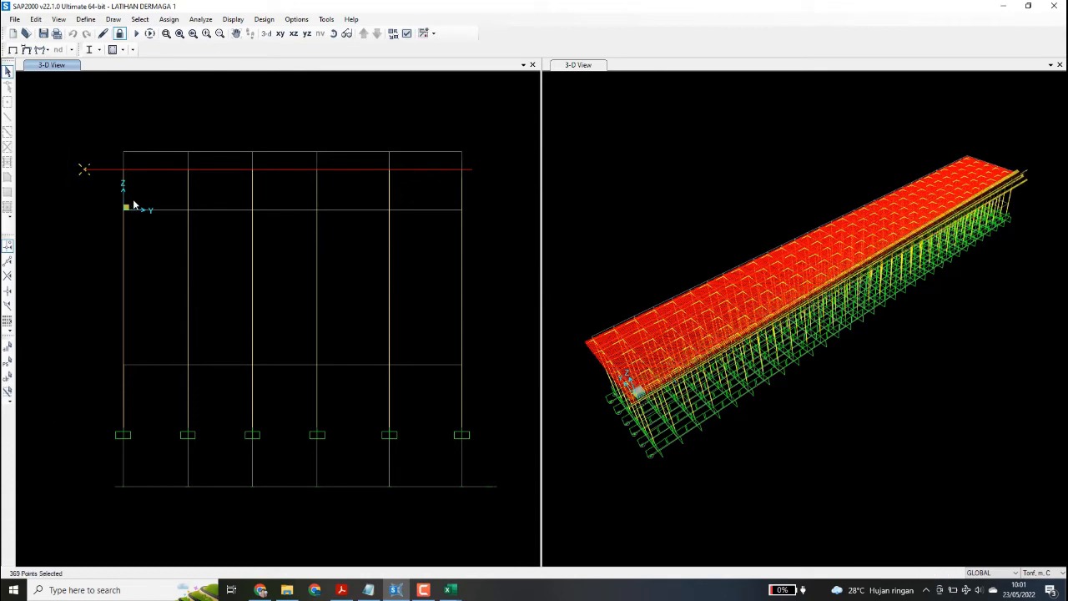
pyautogui.click(281, 33)
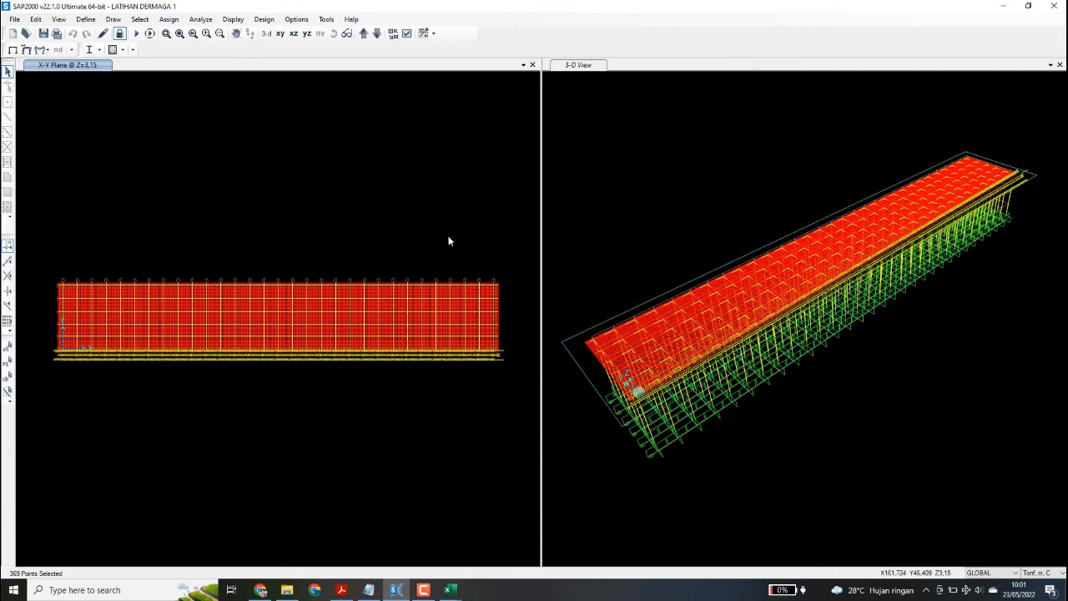
pyautogui.hotkey('ctrl', 'q')
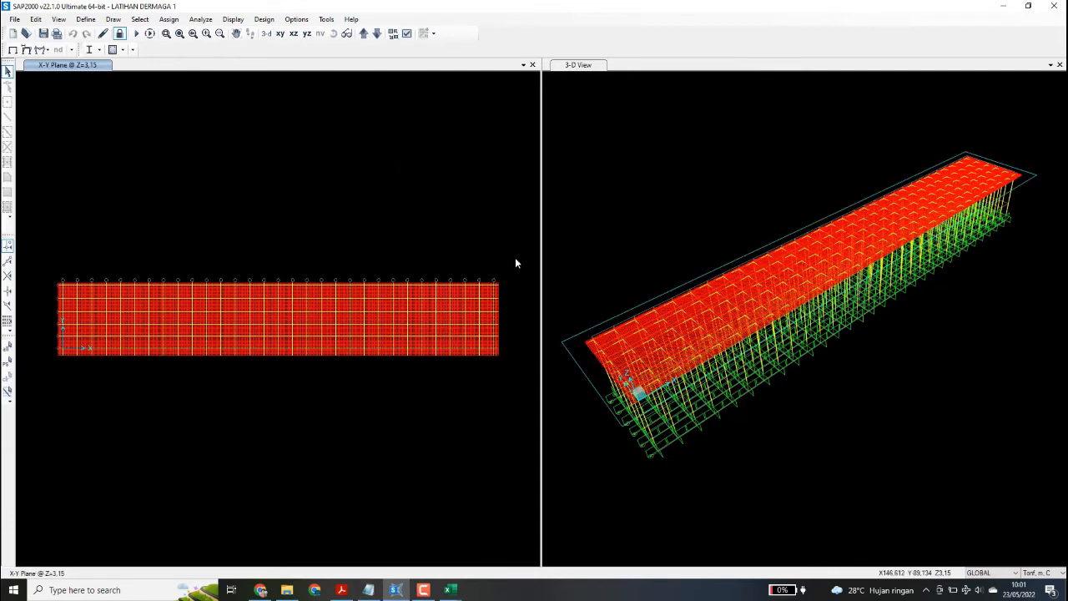
pyautogui.moveTo(498, 269); pyautogui.dragTo(510, 384)
pyautogui.moveTo(39, 255); pyautogui.dragTo(508, 282)
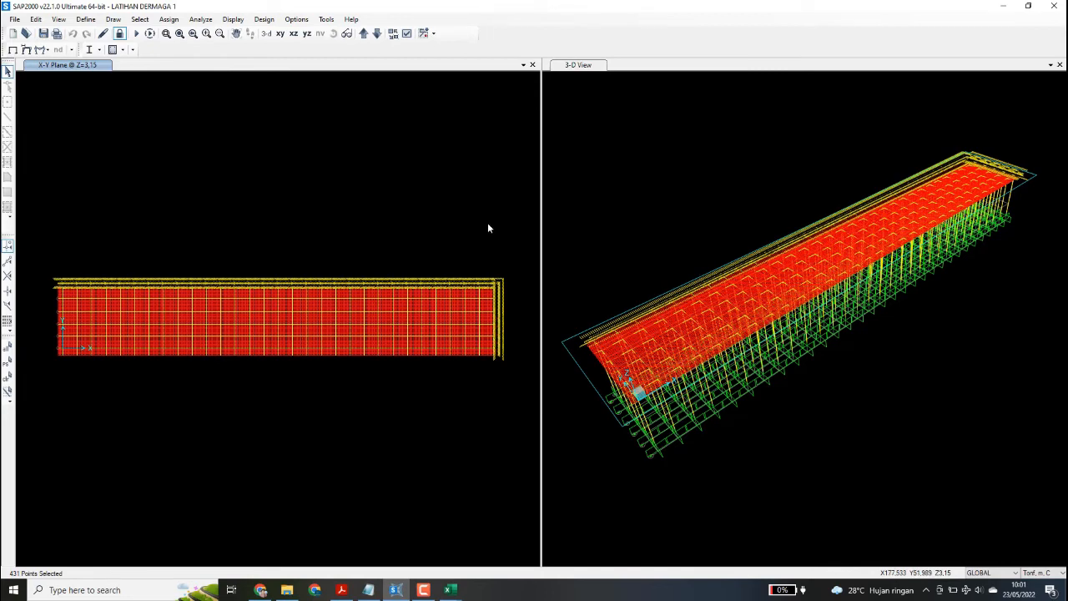
# Open the choice of tables for display, deselect all Element Output, and choose the Joint Displacements table under Joint Output
pyautogui.click(233, 19)
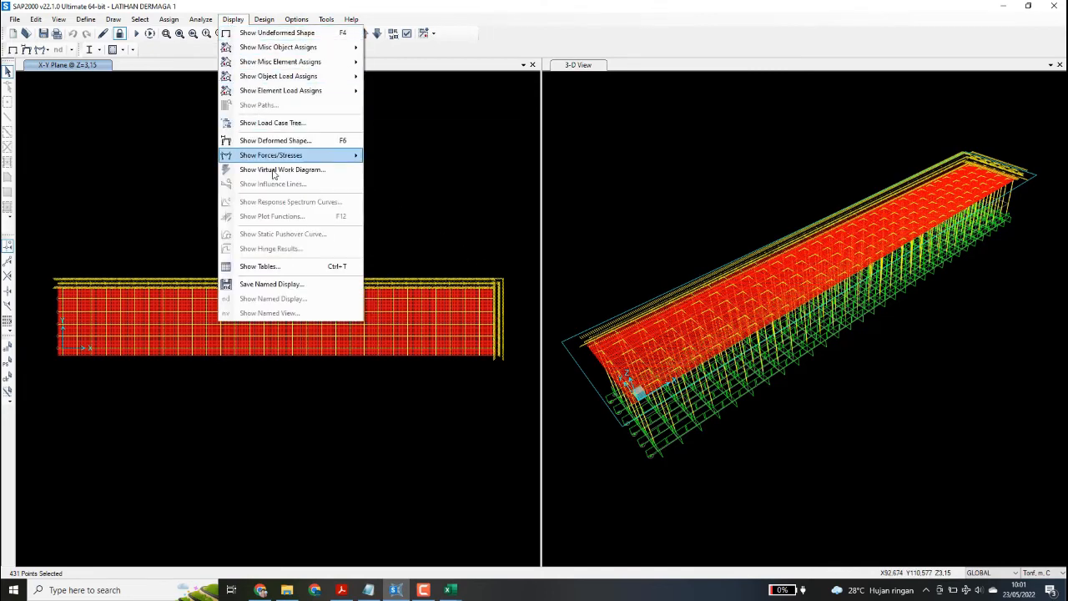
pyautogui.click(284, 266)
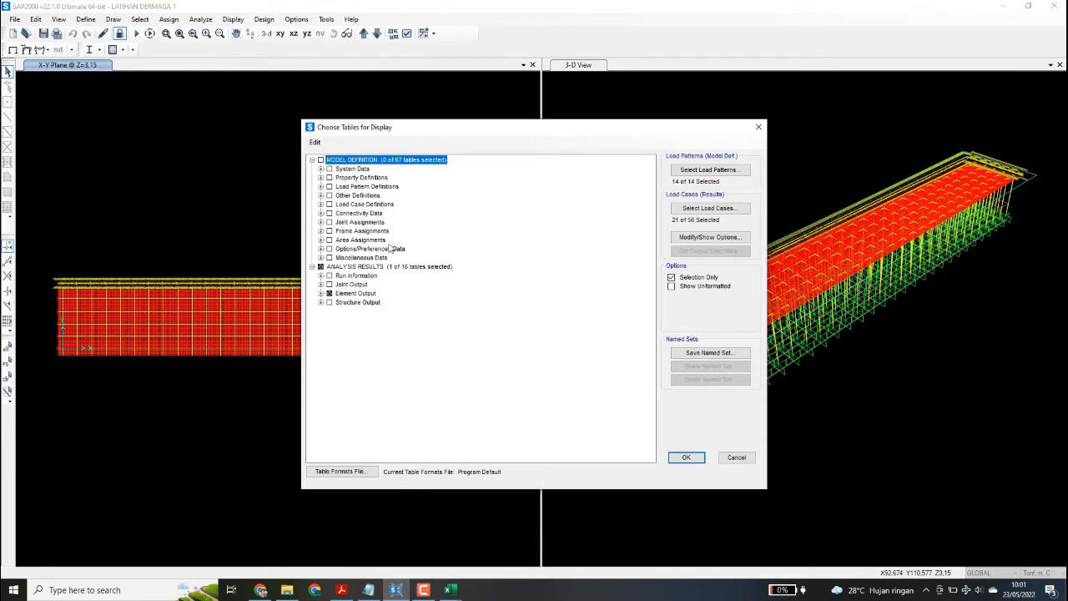
pyautogui.click(329, 295)
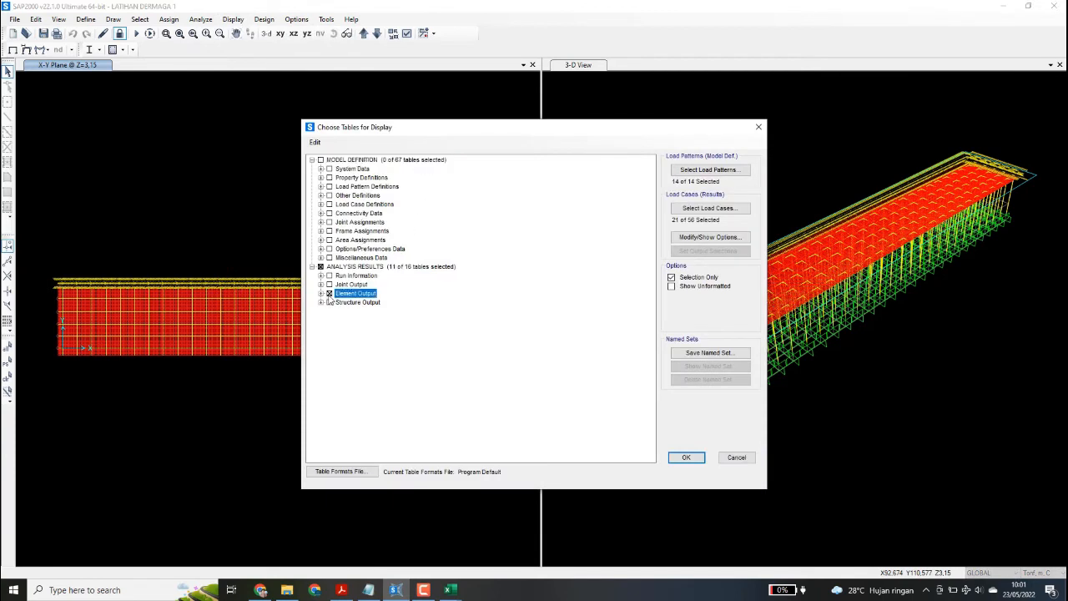
pyautogui.click(329, 293)
pyautogui.click(320, 284)
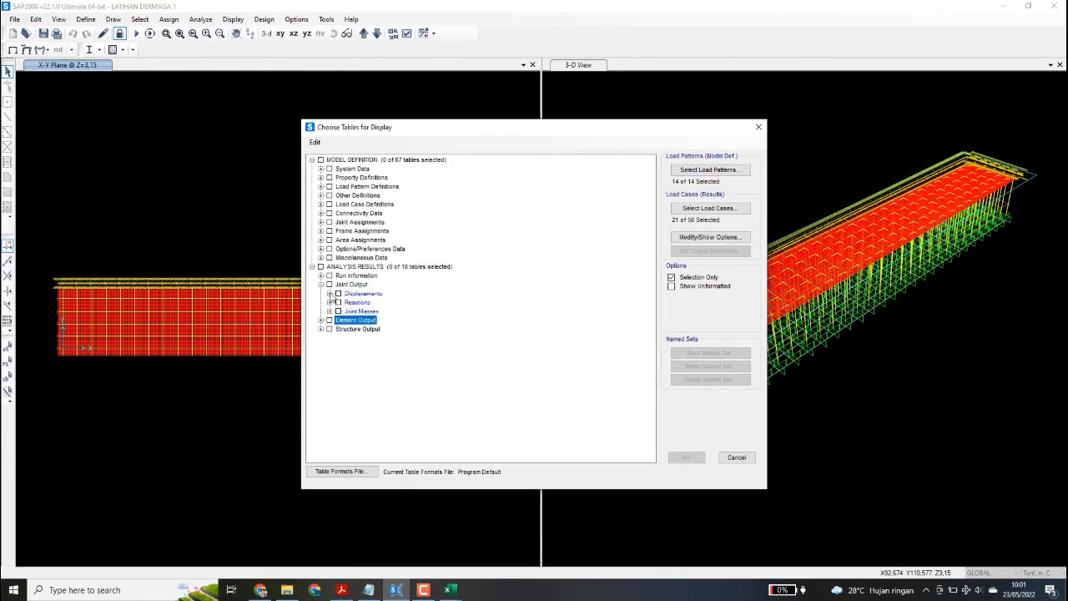
pyautogui.click(330, 294)
pyautogui.click(347, 302)
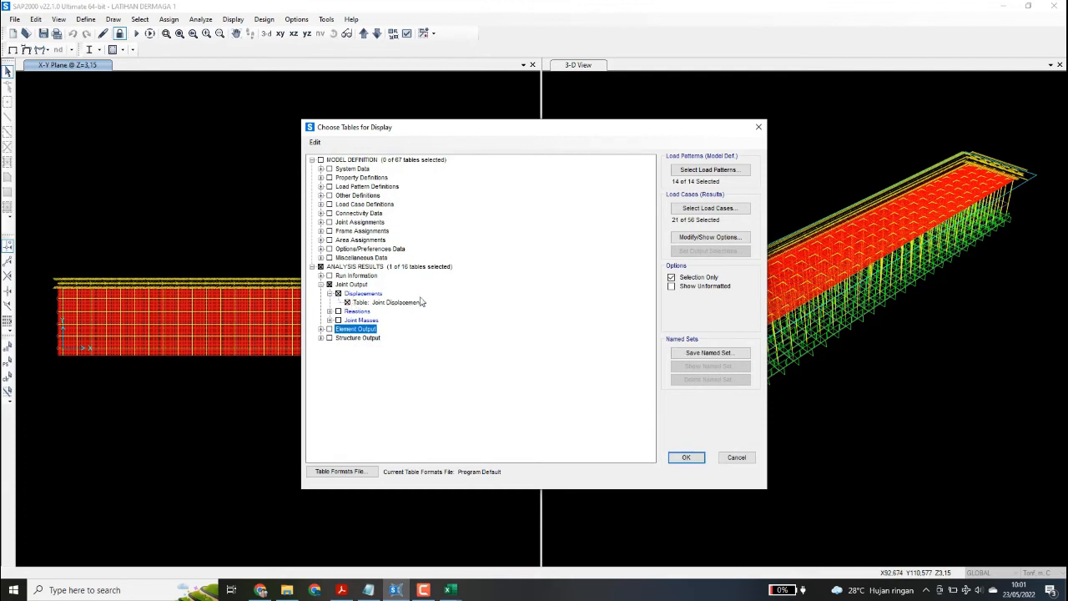
# Keep the ULTIMATE combinations as output cases and display the Joint Displacements table for the selected joints
pyautogui.click(713, 208)
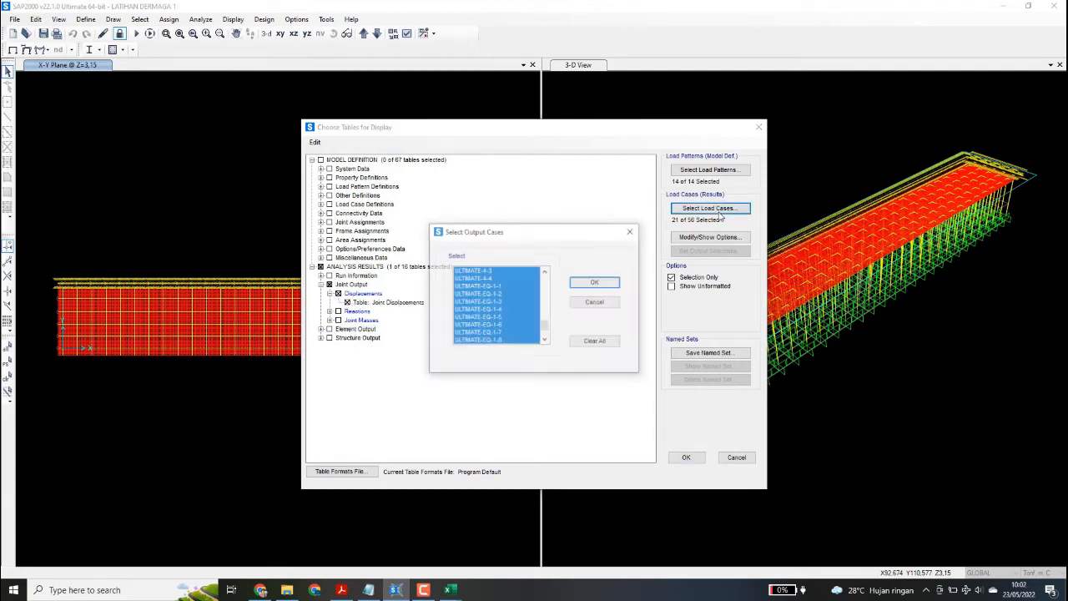
pyautogui.click(614, 288)
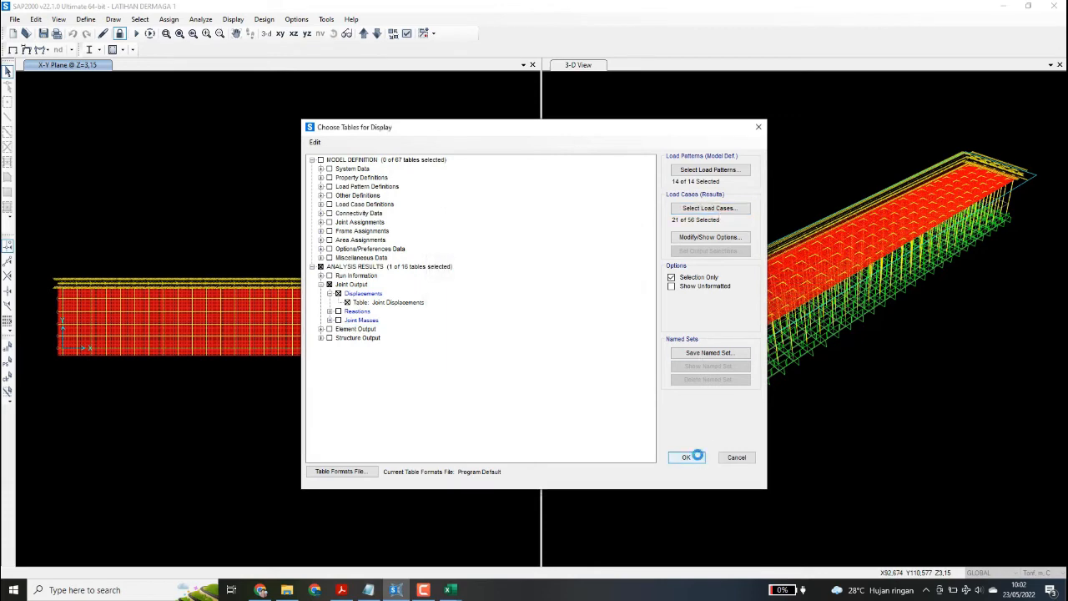
pyautogui.click(686, 457)
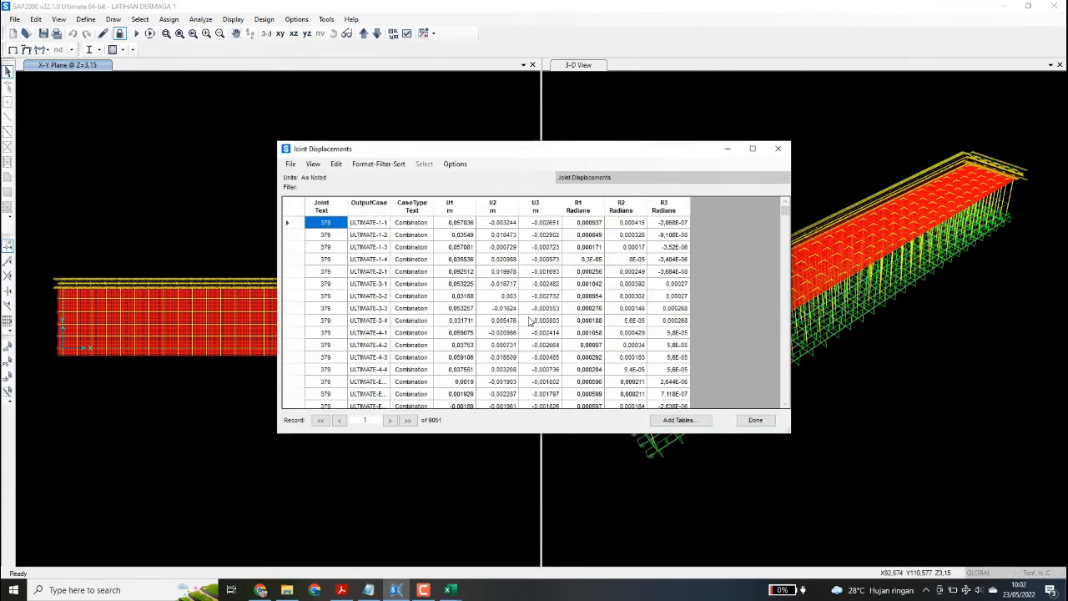
# Export the current Joint Displacements table to Excel and maximize the new workbook's window
pyautogui.click(290, 165)
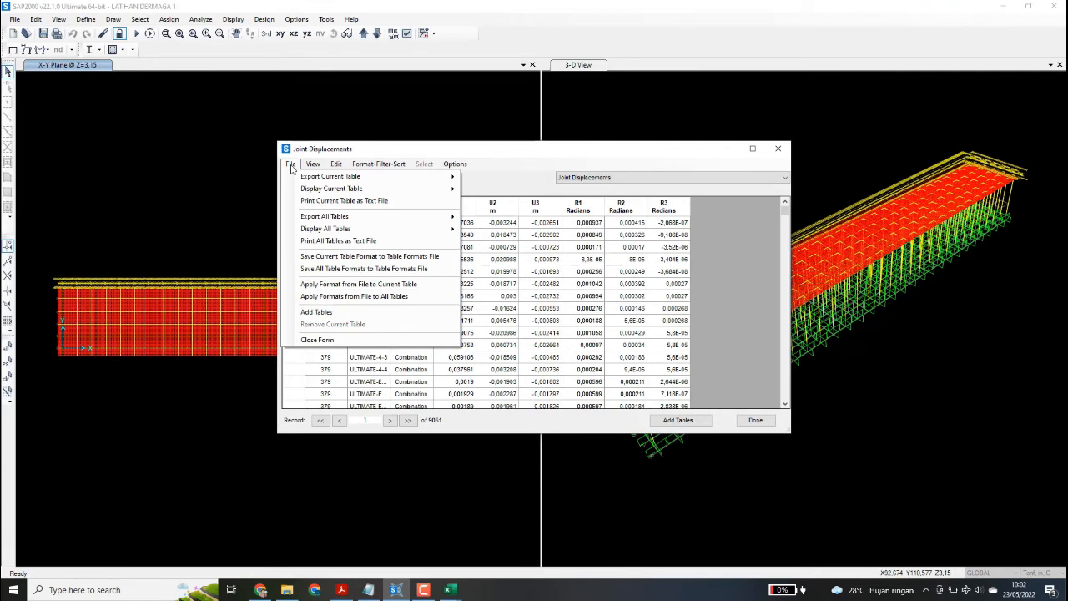
pyautogui.click(291, 164)
pyautogui.click(290, 163)
pyautogui.moveTo(375, 176)
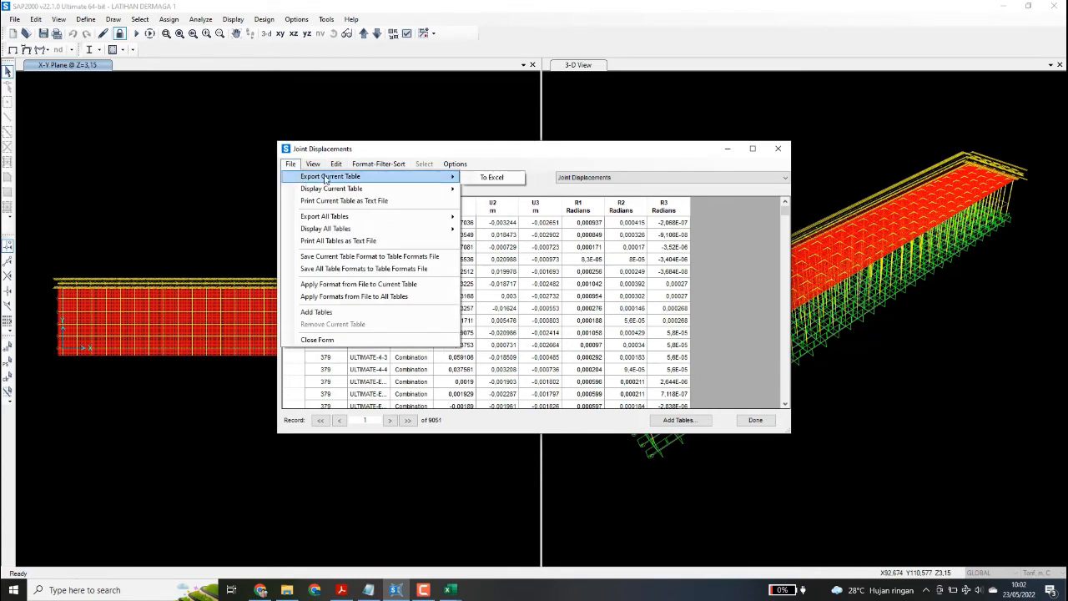
pyautogui.click(491, 177)
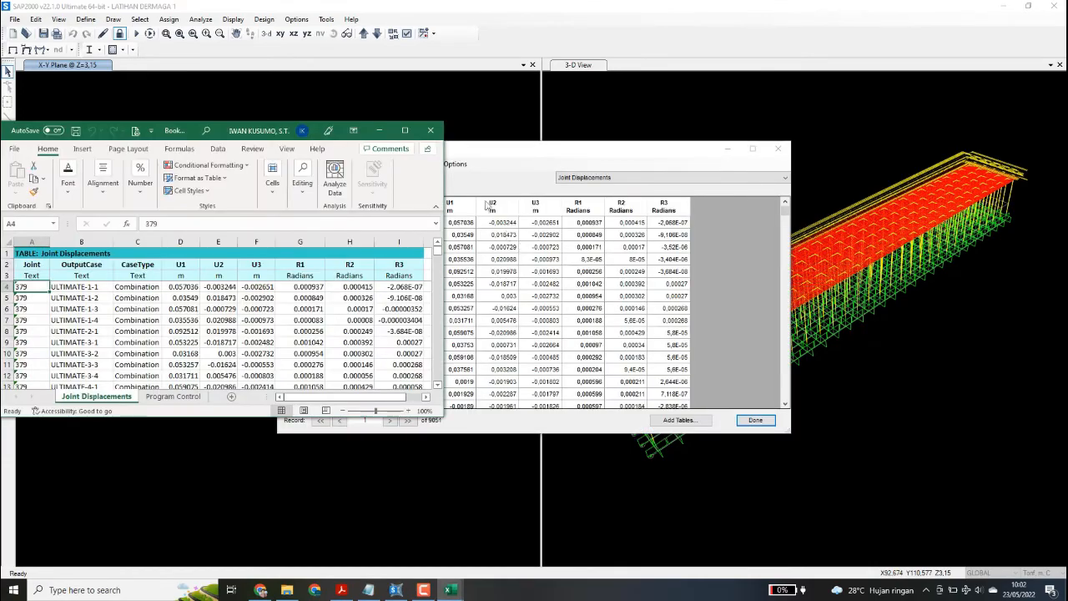
pyautogui.click(405, 130)
# Calculate the minimum of the U1, U2 and U3 displacement columns in the first empty row below the data
pyautogui.click(179, 220)
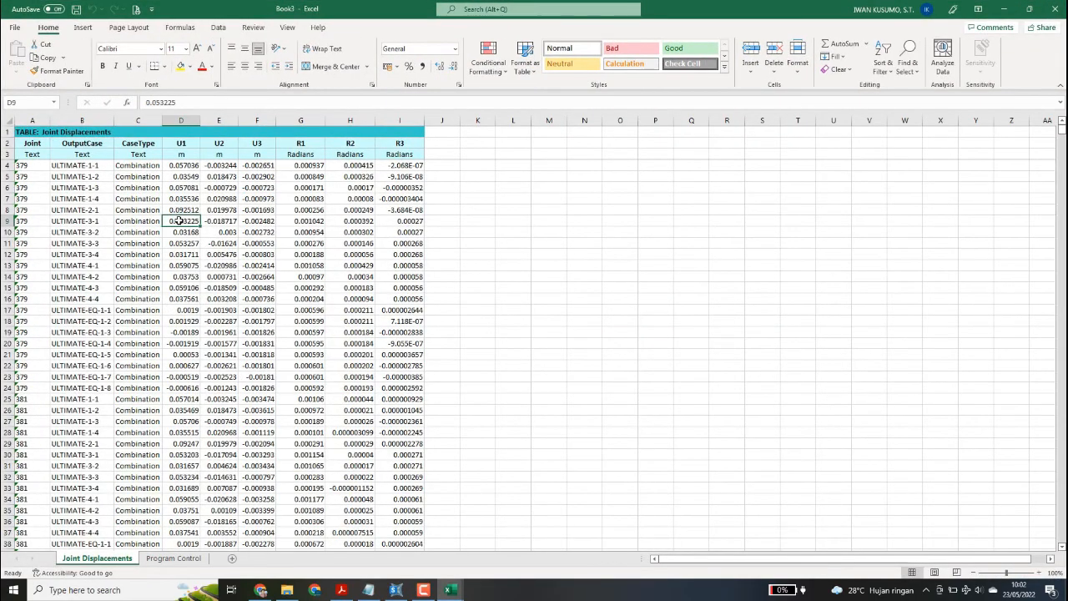
pyautogui.hotkey('ctrl', 'Down')
pyautogui.press('Down')
pyautogui.hotkey('shift', 'Right')
pyautogui.hotkey('shift', 'Right')
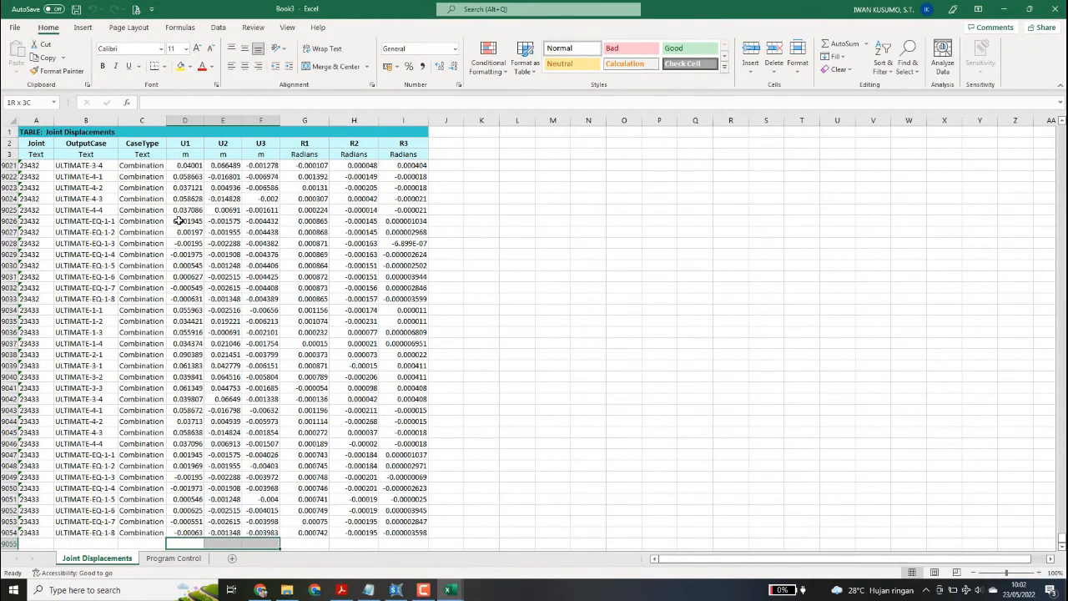
pyautogui.click(866, 43)
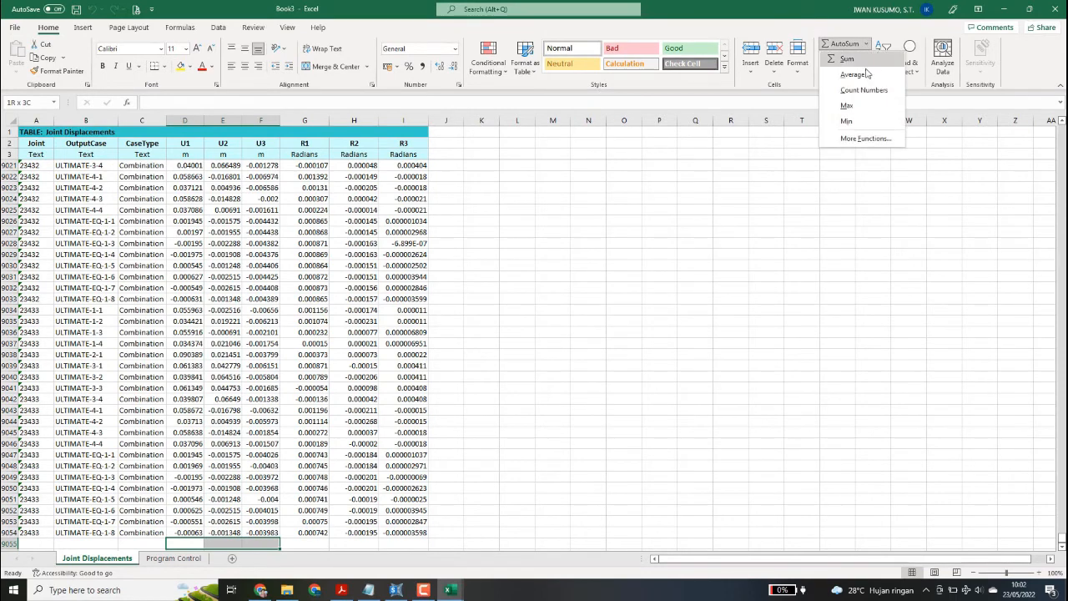
pyautogui.click(846, 121)
# Calculate the maximum of the U1, U2 and U3 columns in the row directly below the minimums
pyautogui.scroll(-3, 260, 442)
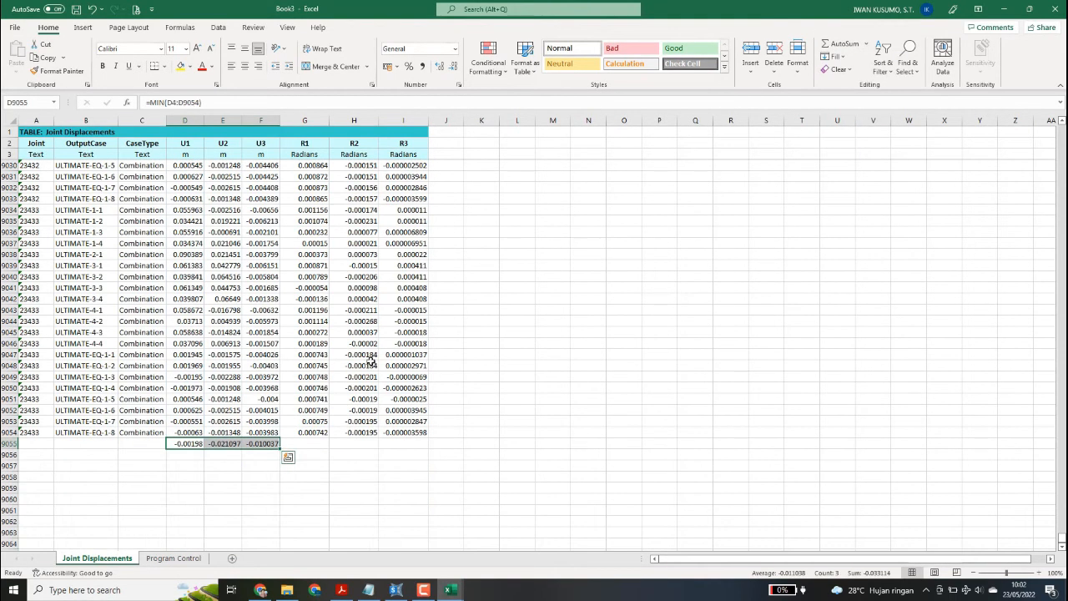
pyautogui.click(185, 454)
pyautogui.keyDown('shift'); pyautogui.click(266, 455); pyautogui.keyUp('shift')
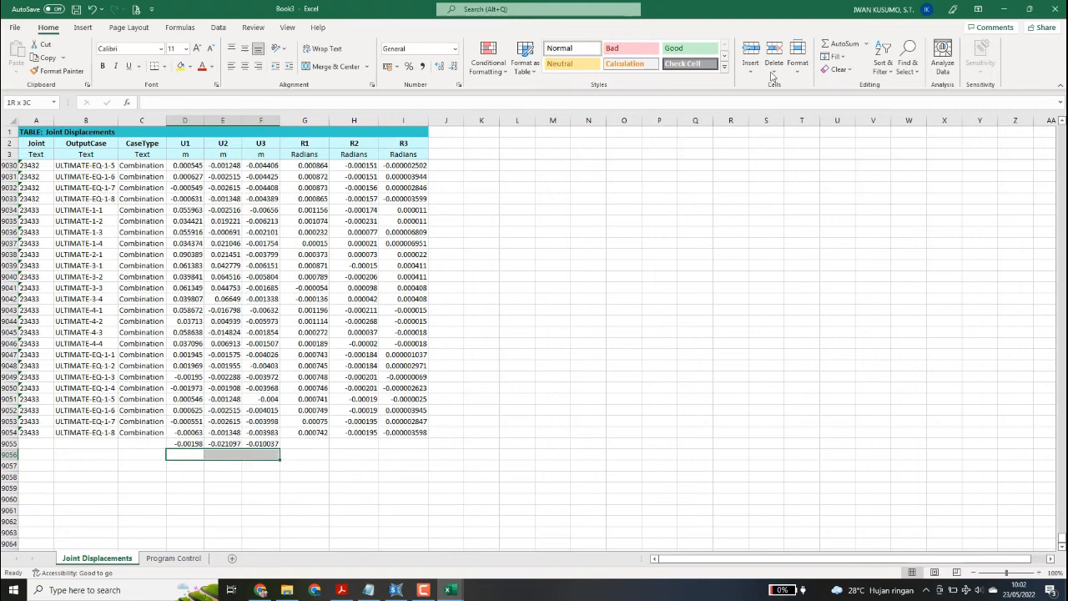
pyautogui.click(867, 46)
pyautogui.click(848, 105)
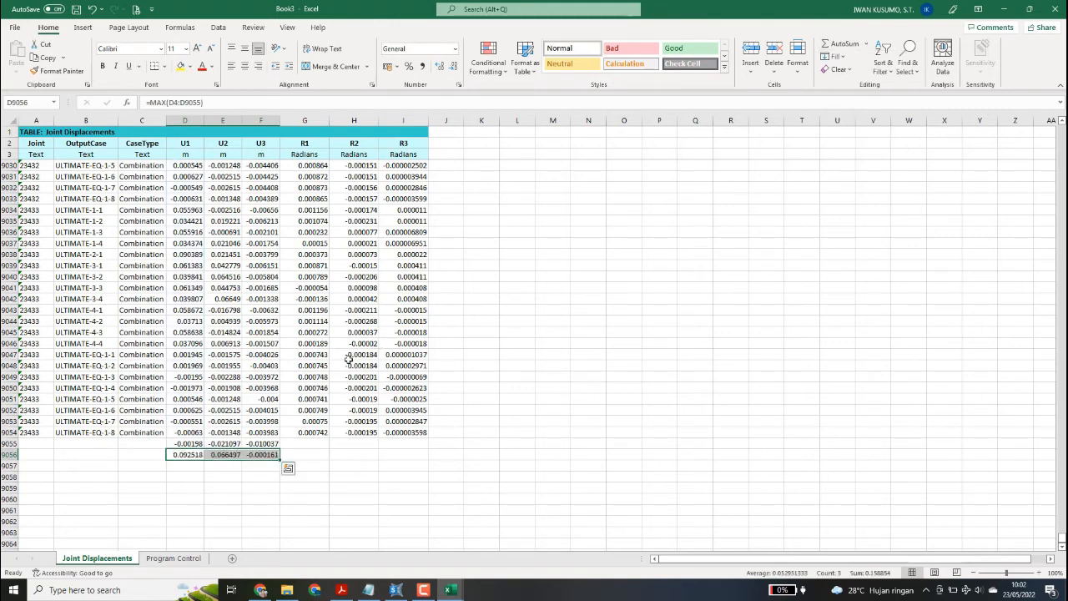
pyautogui.click(307, 376)
pyautogui.scroll(-1, 298, 377)
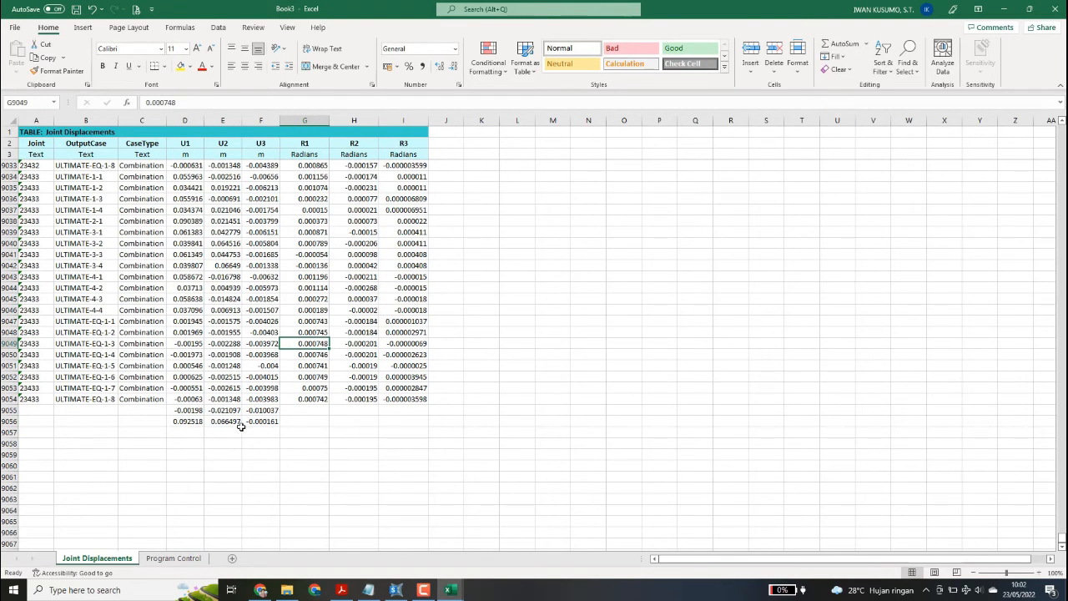
pyautogui.click(192, 442)
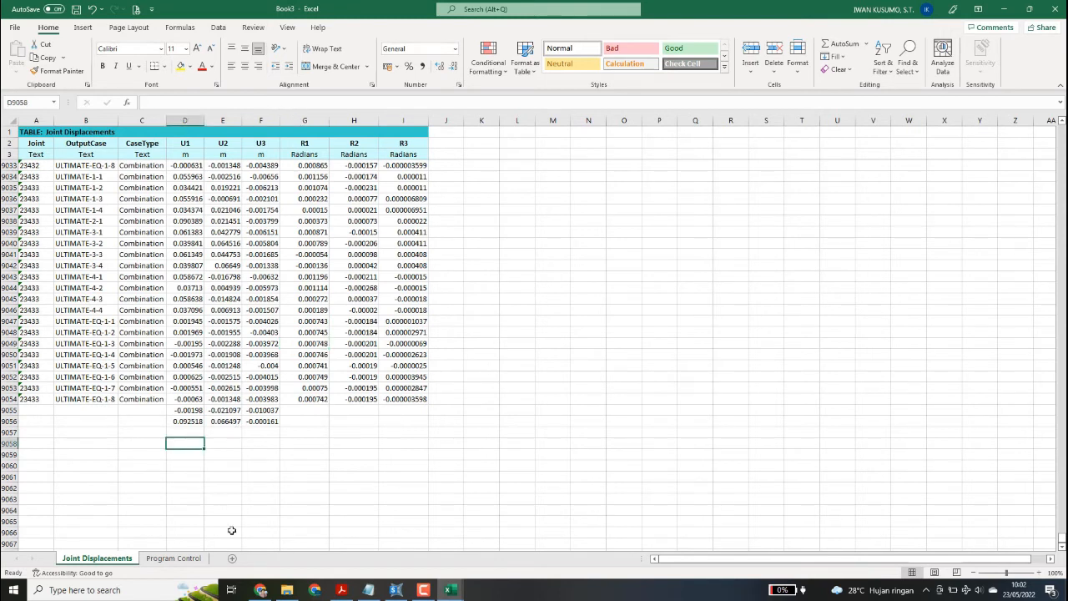
# Switch to Notepad and replace the existing note with "BIASANYA SAYA PAKE IJIN DEFLEKSI HORISONTAL"
pyautogui.click(368, 590)
pyautogui.moveTo(710, 185); pyautogui.dragTo(563, 153)
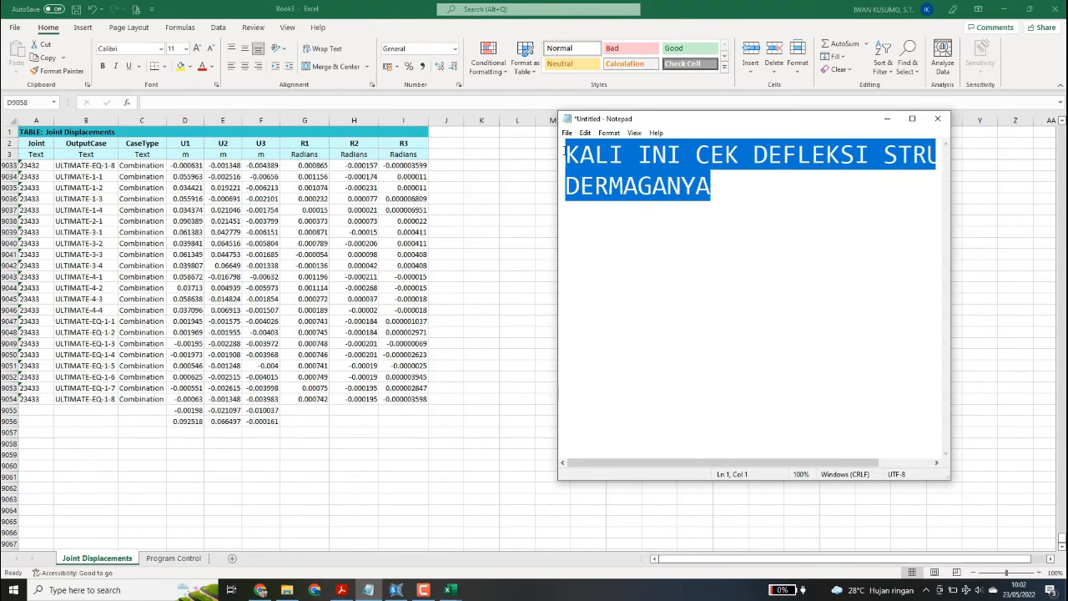
pyautogui.write('BIASANYA SA')
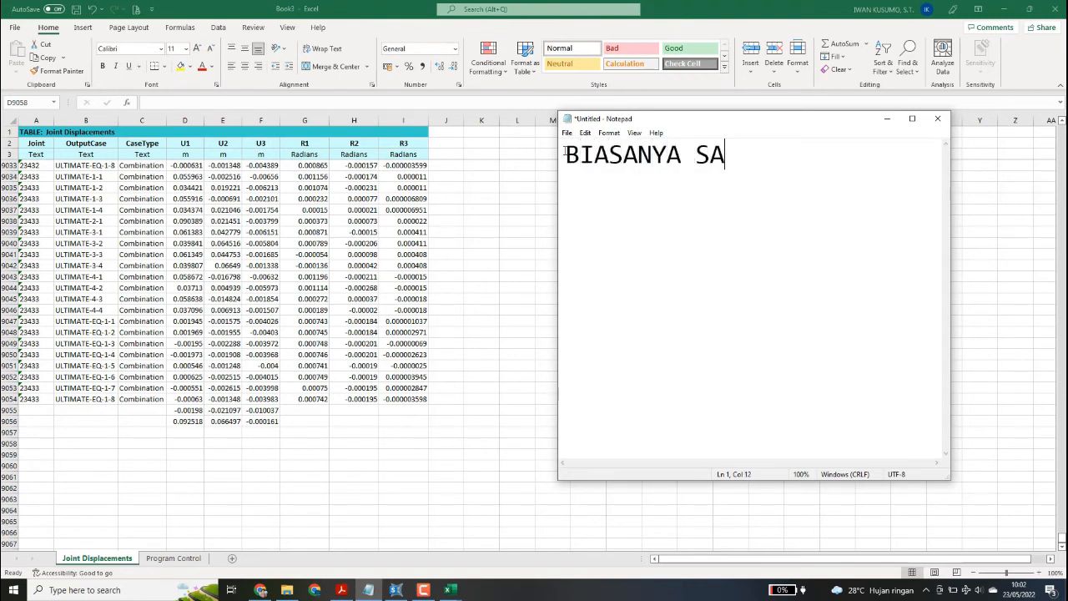
pyautogui.write('YA PAKE')
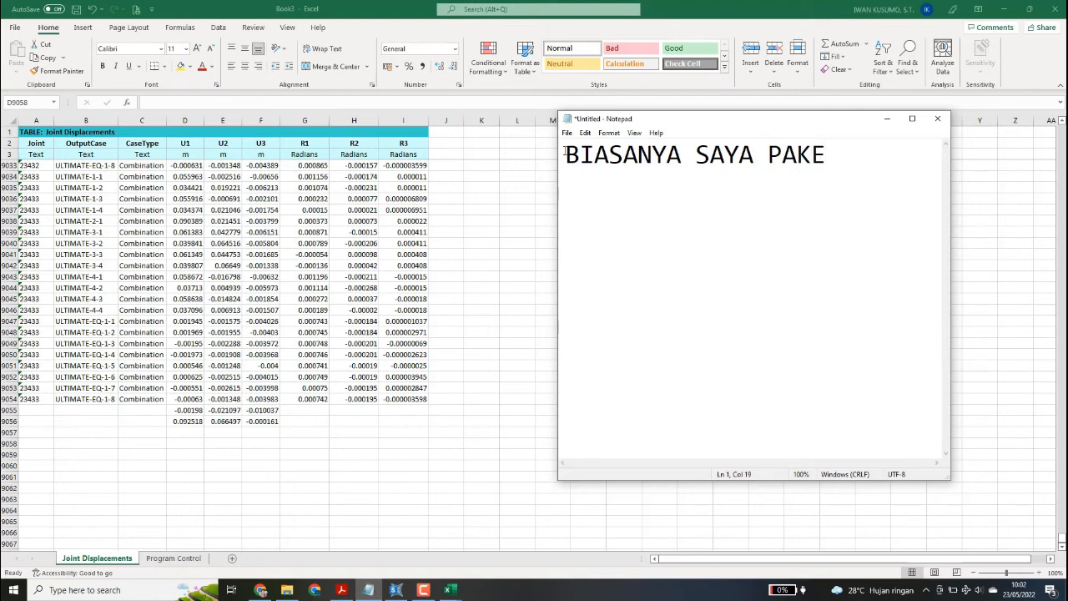
pyautogui.write(' IJIN DEFLE')
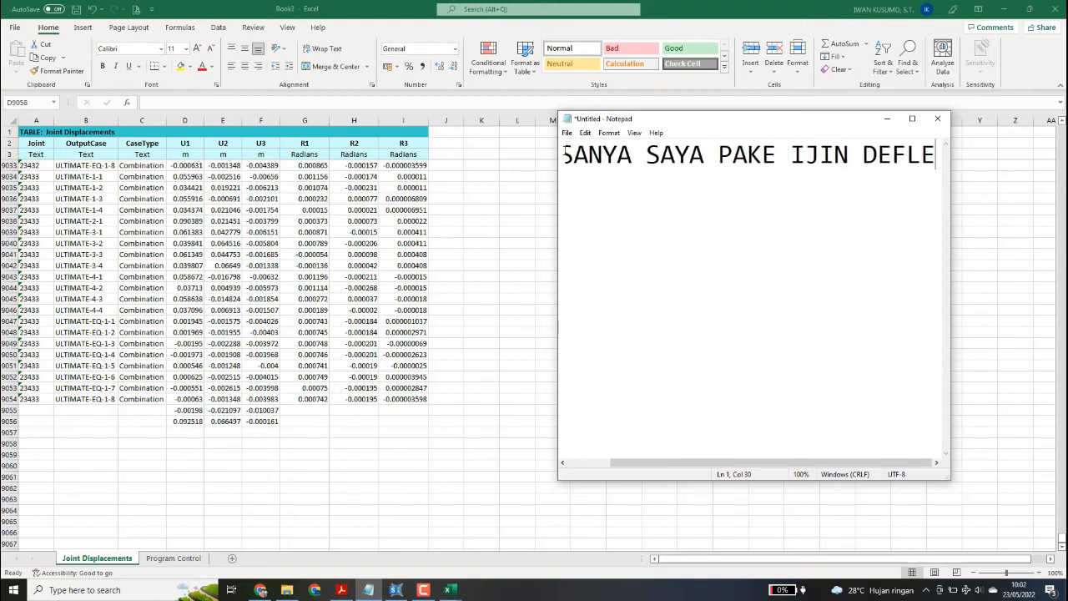
pyautogui.write('KSI DIBAW')
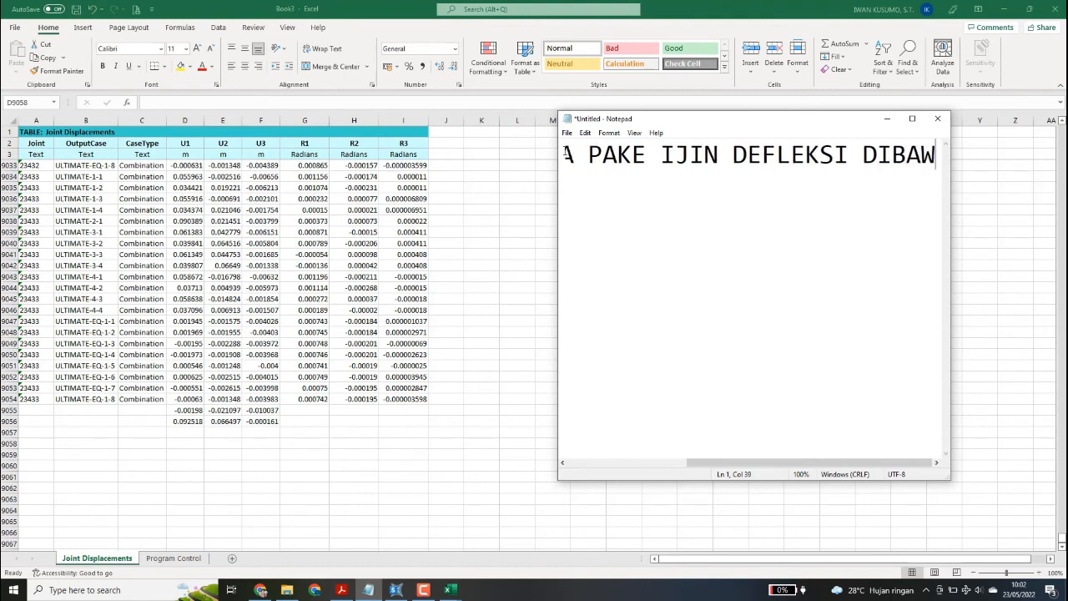
pyautogui.write('AH 100')
pyautogui.press('BackSpace')
pyautogui.press('BackSpace')
pyautogui.press('BackSpace')
pyautogui.press('BackSpace')
pyautogui.press('BackSpace')
pyautogui.press('BackSpace')
pyautogui.press('BackSpace')
pyautogui.press('BackSpace')
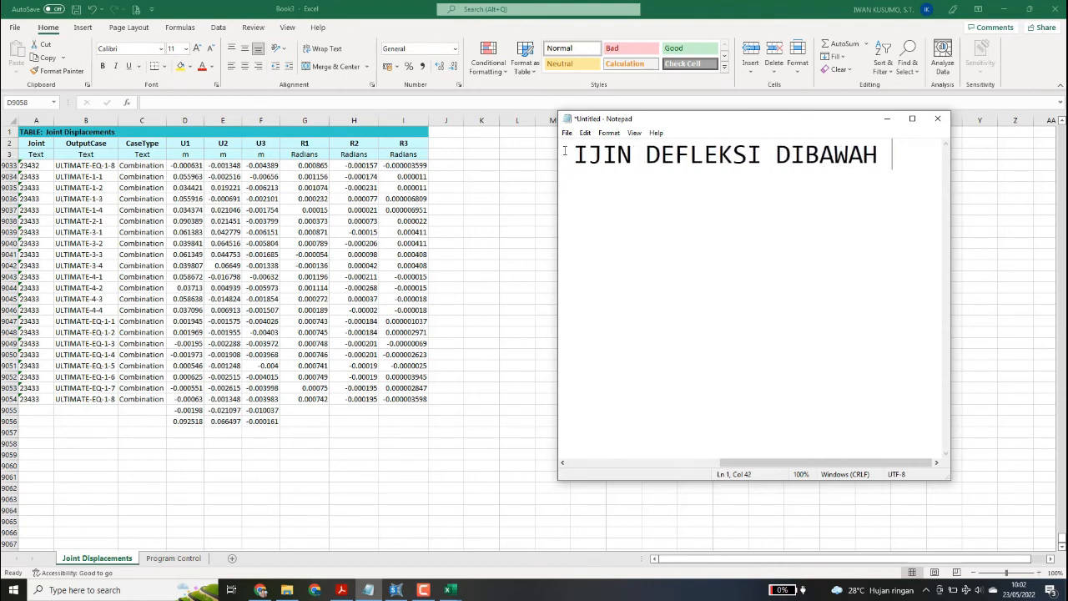
pyautogui.press('BackSpace')
pyautogui.press('BackSpace')
pyautogui.press('BackSpace')
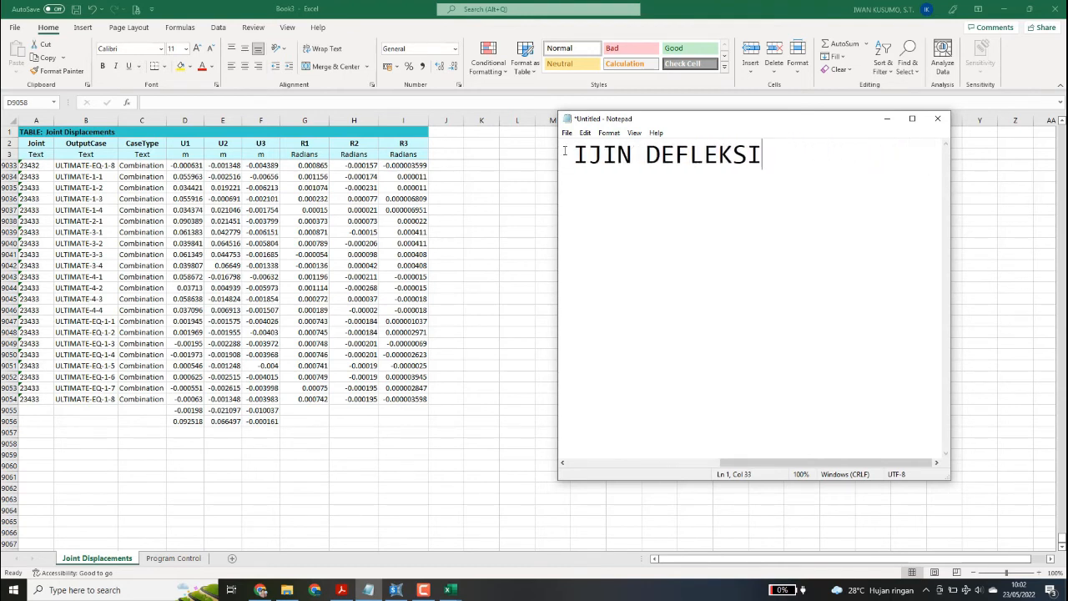
pyautogui.write('HORISONTAL')
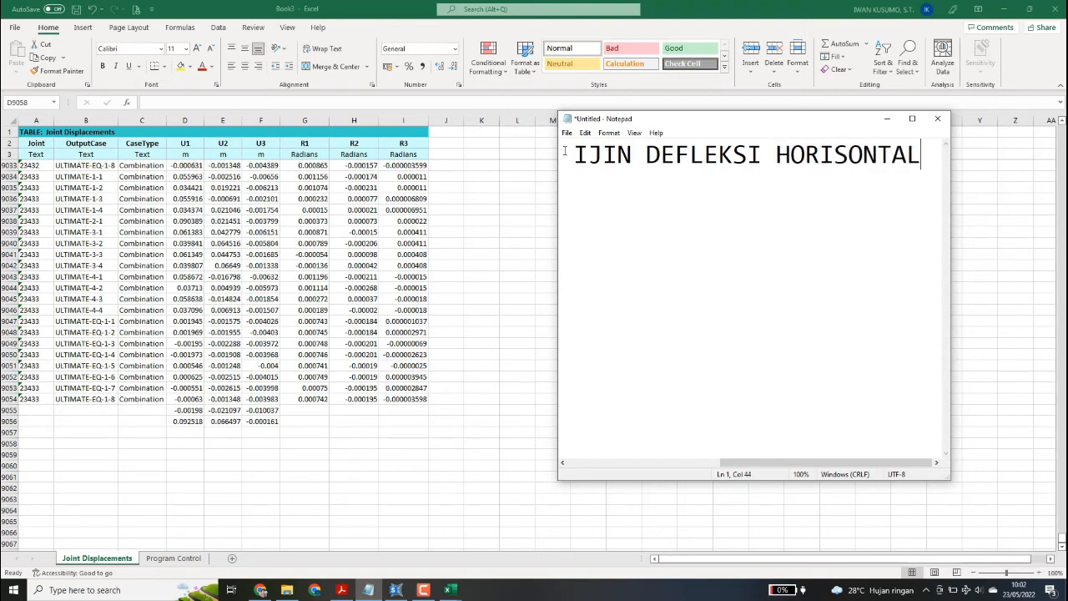
# Add a second line to the note reading "DERMAGA HARUS DIBAWAH 100 MM"
pyautogui.press('Return')
pyautogui.write('DERMAG')
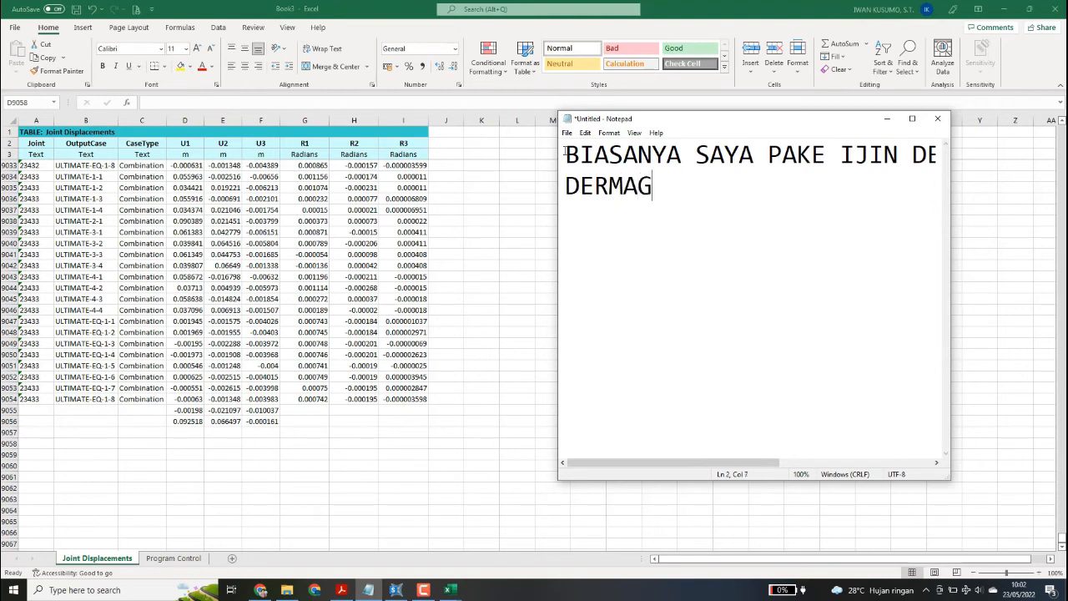
pyautogui.write('A HARUS DIBAWAH')
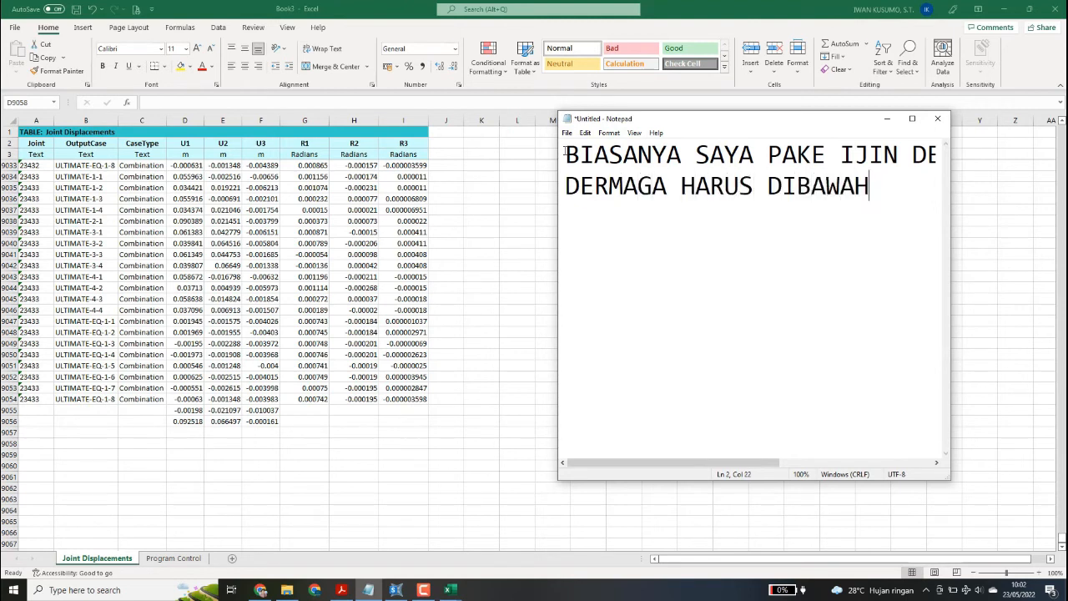
pyautogui.write(' 100 MM')
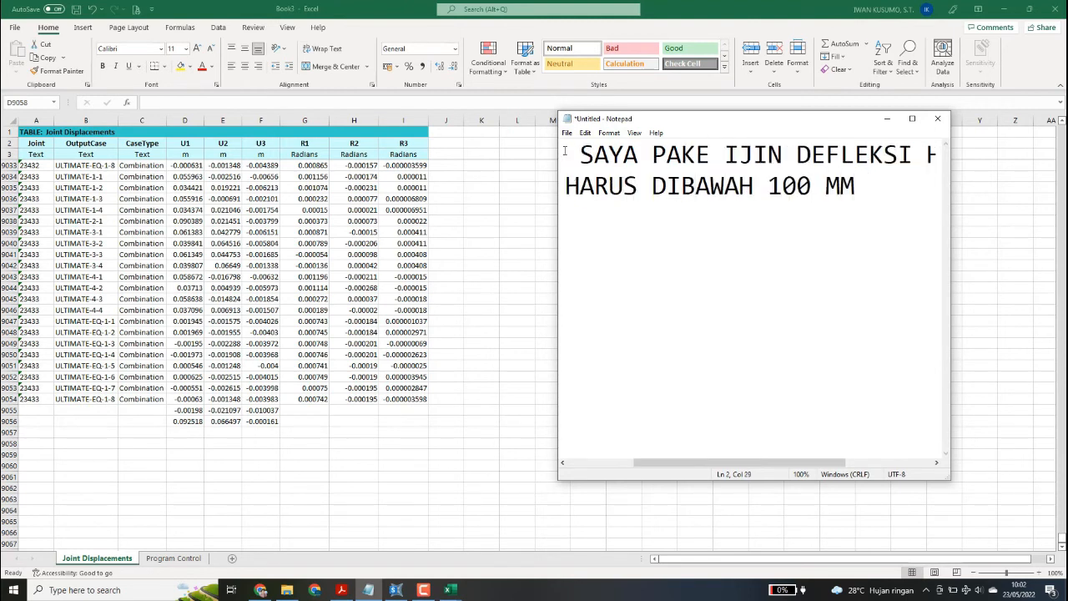
# Switch to Excel and convert the U1, U2 and U3 minimums and maximums to millimetres in D9058:F9059, multiplying each by 1000
pyautogui.hotkey('alt', 'Tab')
pyautogui.write('=')
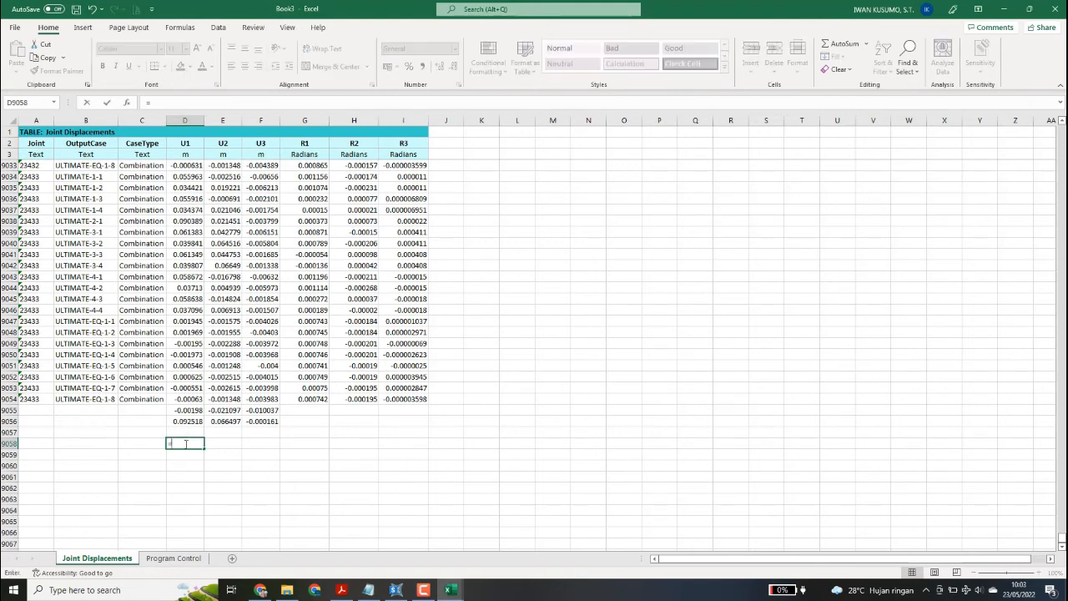
pyautogui.click(186, 410)
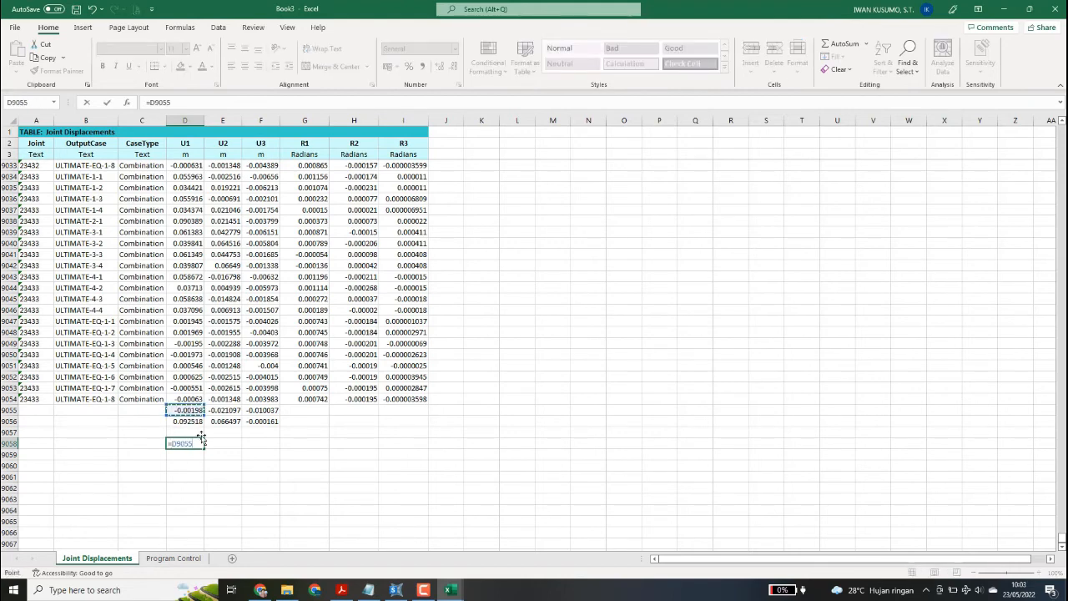
pyautogui.write('*1000')
pyautogui.press('Return')
pyautogui.click(200, 443)
pyautogui.moveTo(248, 444); pyautogui.dragTo(267, 465)
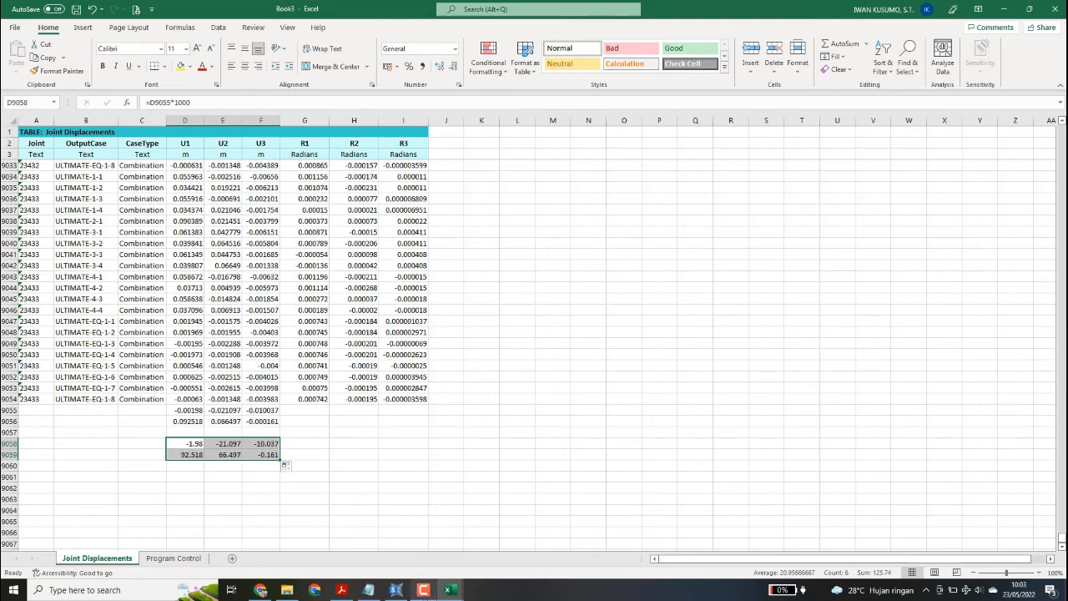
# Compare the U1 and U2 extremes in millimetres with the 100 mm deflection limit in the Notepad note
pyautogui.click(368, 589)
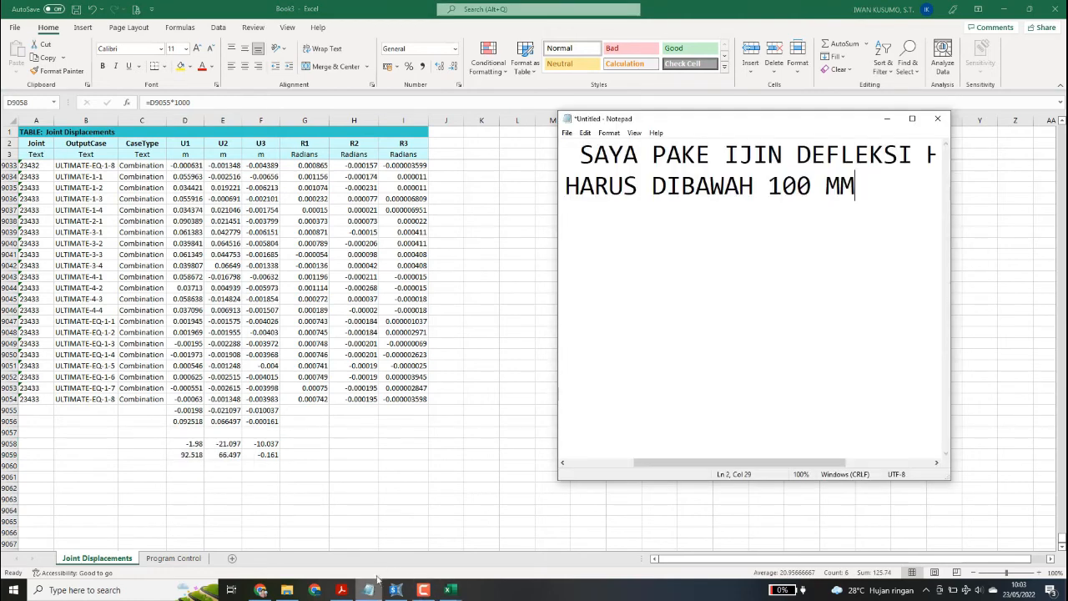
pyautogui.click(324, 494)
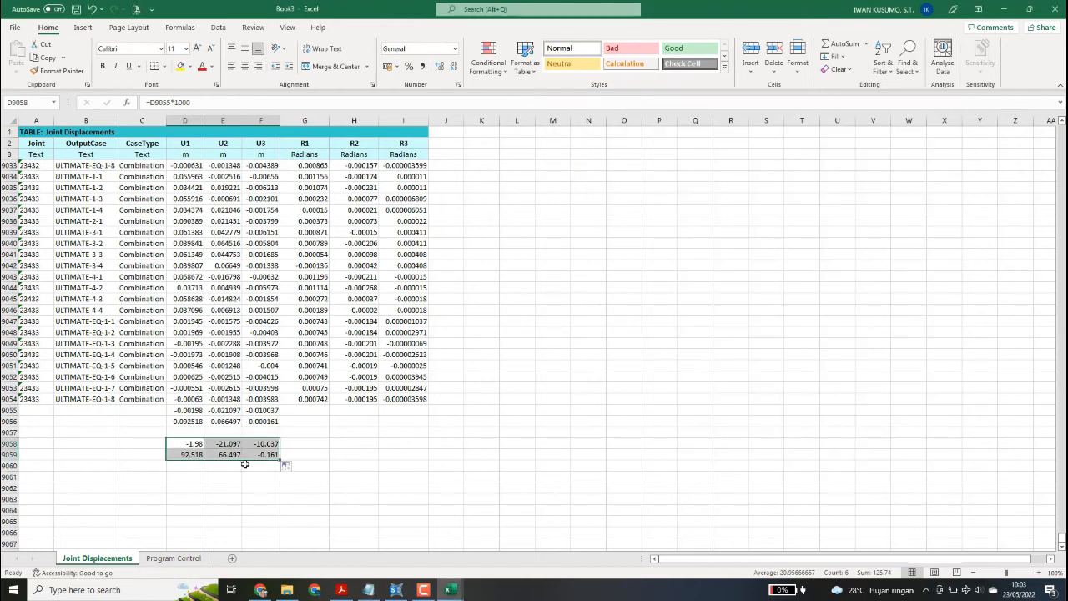
pyautogui.click(202, 445)
pyautogui.click(198, 455)
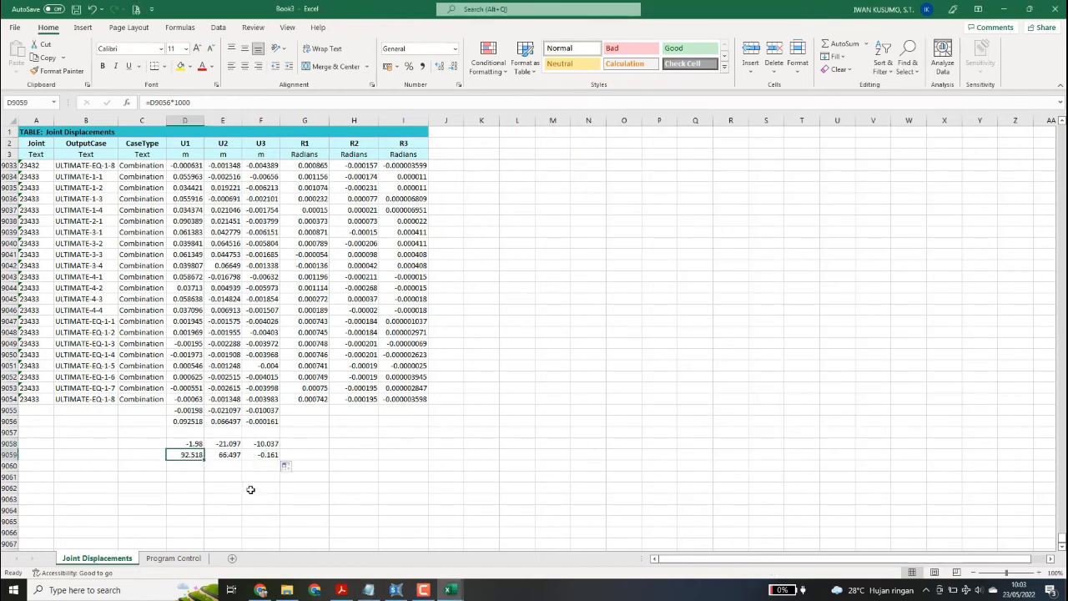
pyautogui.moveTo(191, 443); pyautogui.dragTo(227, 453)
# Switch to Notepad and replace the whole note with "YANG DIPAKE U1 DAN U2 NYA"
pyautogui.click(368, 590)
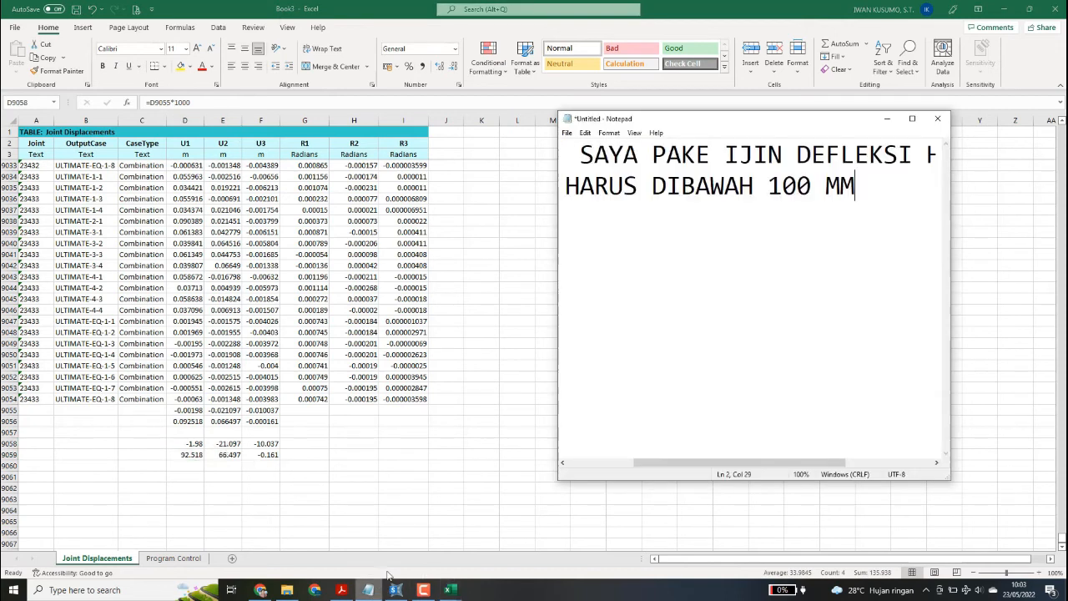
pyautogui.moveTo(863, 201); pyautogui.dragTo(568, 152)
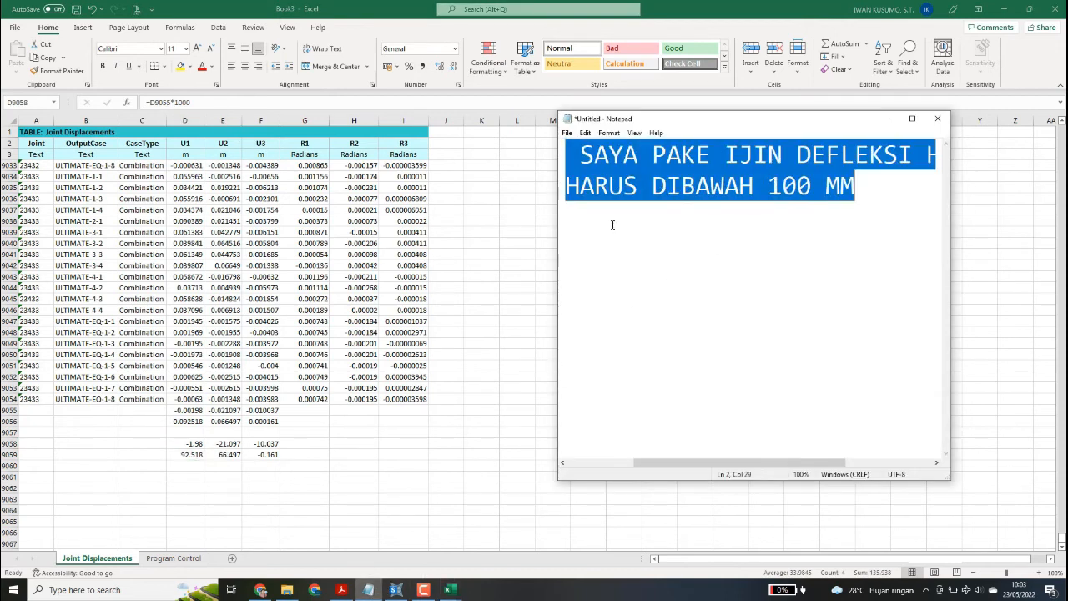
pyautogui.write('YANG D')
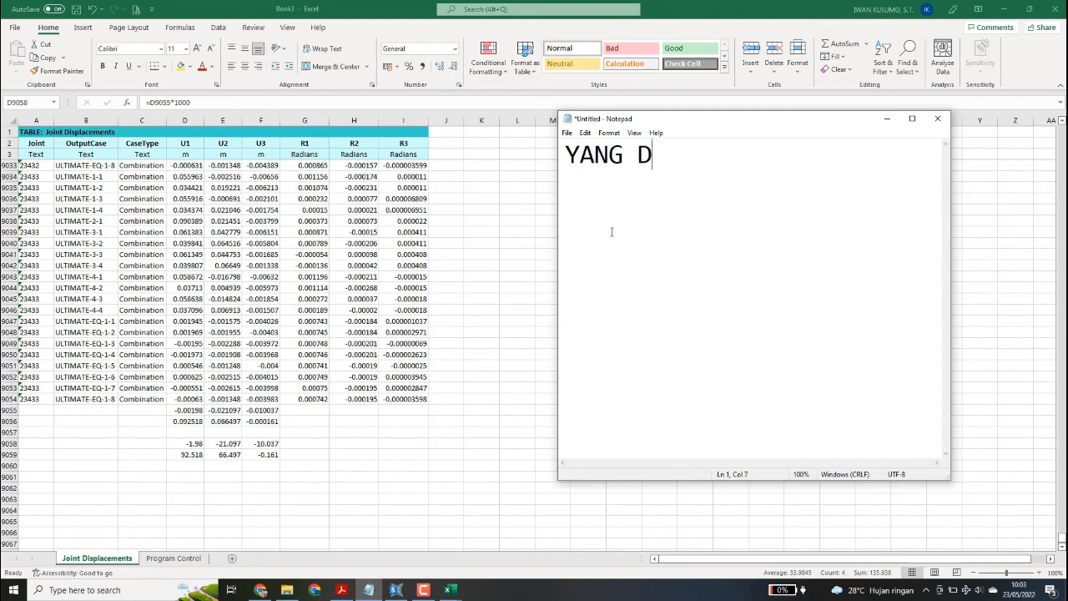
pyautogui.write('IPAKE U1 S')
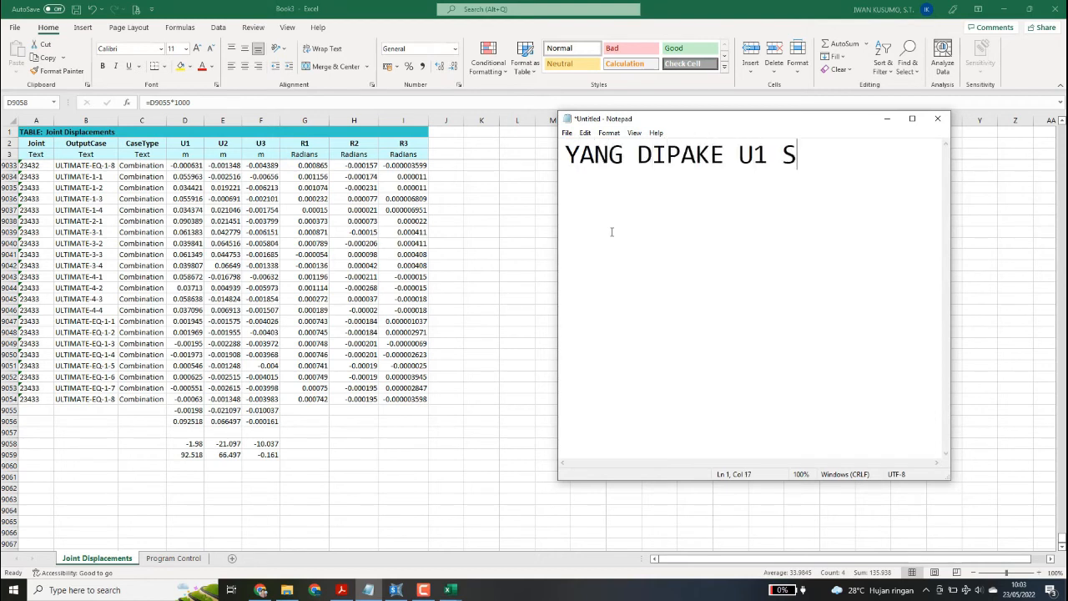
pyautogui.press('BackSpace')
pyautogui.write('DAN U')
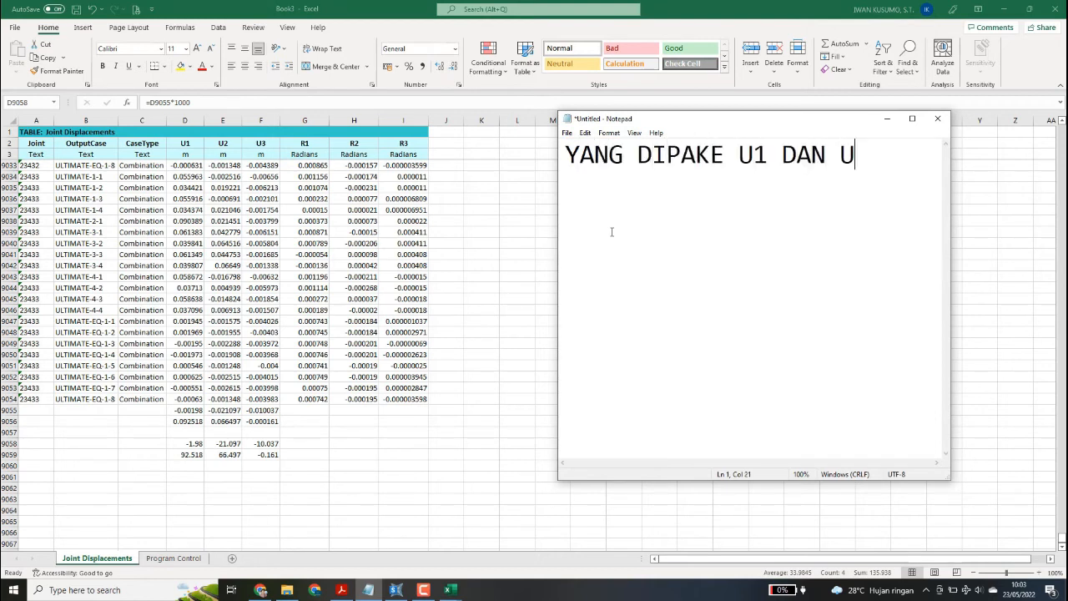
pyautogui.write('2 NYA')
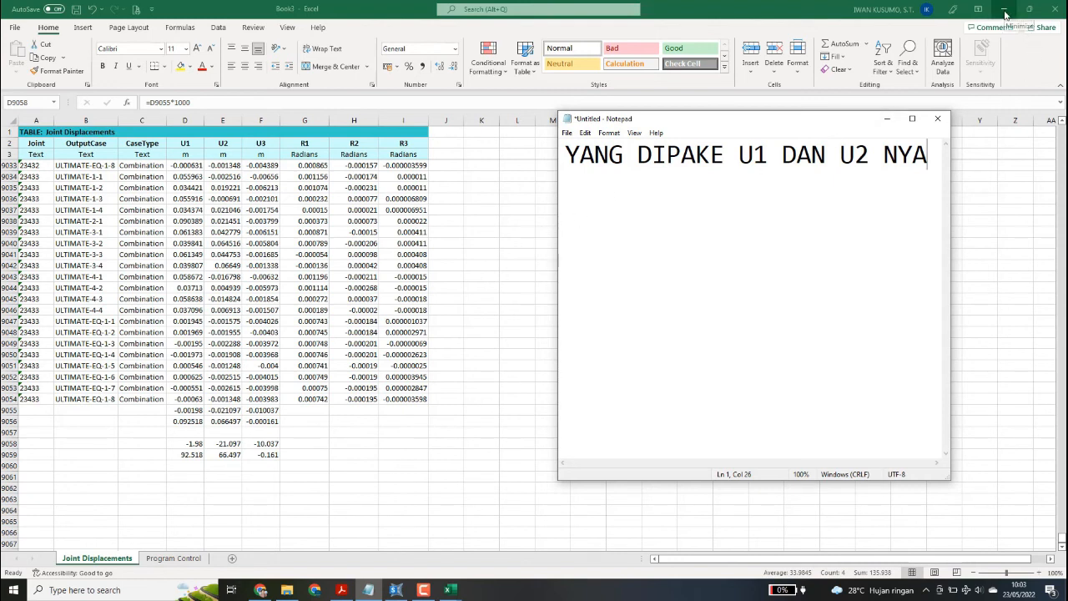
# Move the Notepad window up to the screen's upper edge, keeping it at its restored size beside the displacement table
pyautogui.click(785, 182)
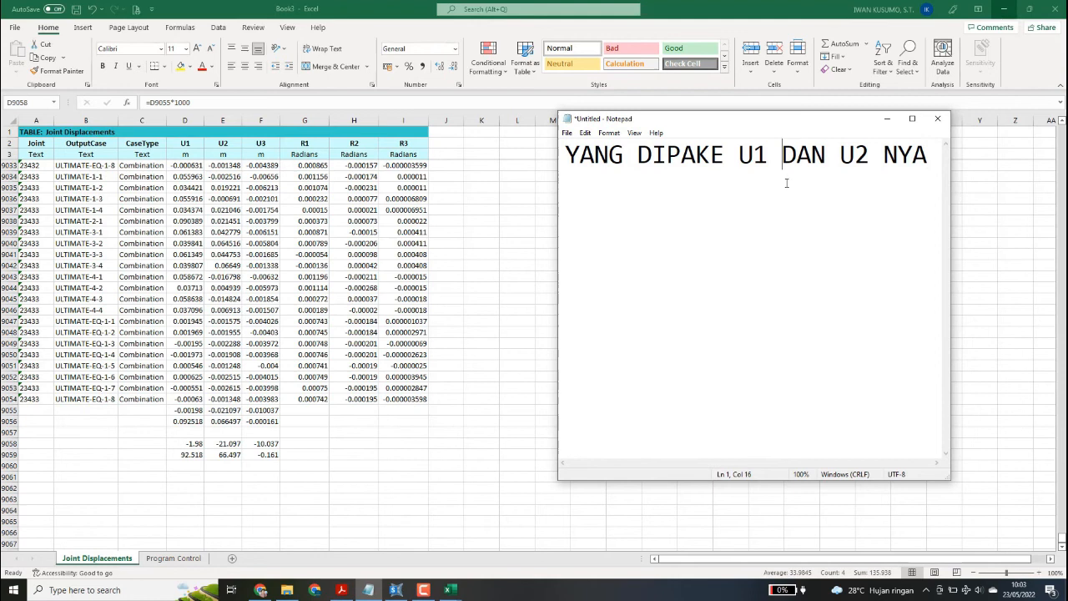
pyautogui.click(929, 159)
pyautogui.moveTo(839, 128); pyautogui.dragTo(849, 18)
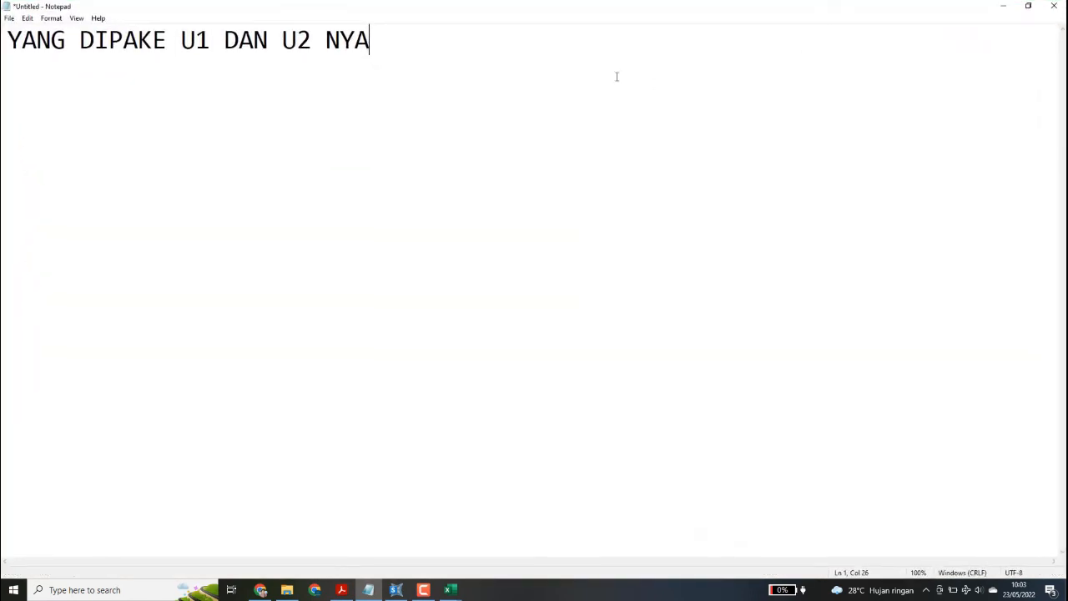
pyautogui.doubleClick(922, 16)
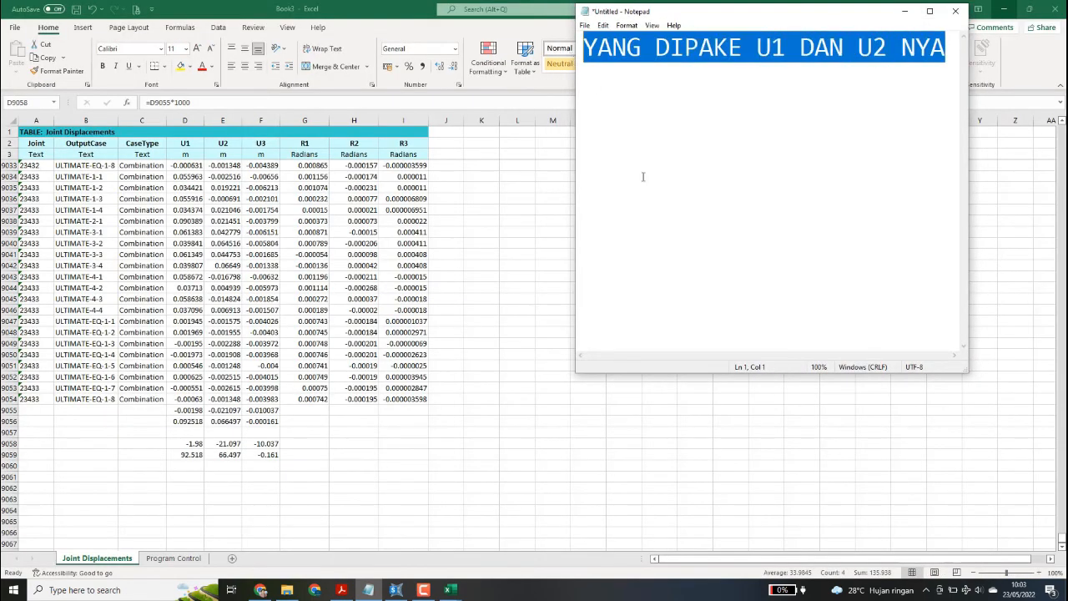
# Replace the note with three lines: "TERIMA KASIH", "UNTUK DETAIL ANALISIS" and "BEBAN PADA DERMAGA DITUNGGU YA DI VIDEO SLEANJUTNYA :)"
pyautogui.write('TERIMA KASIH ')
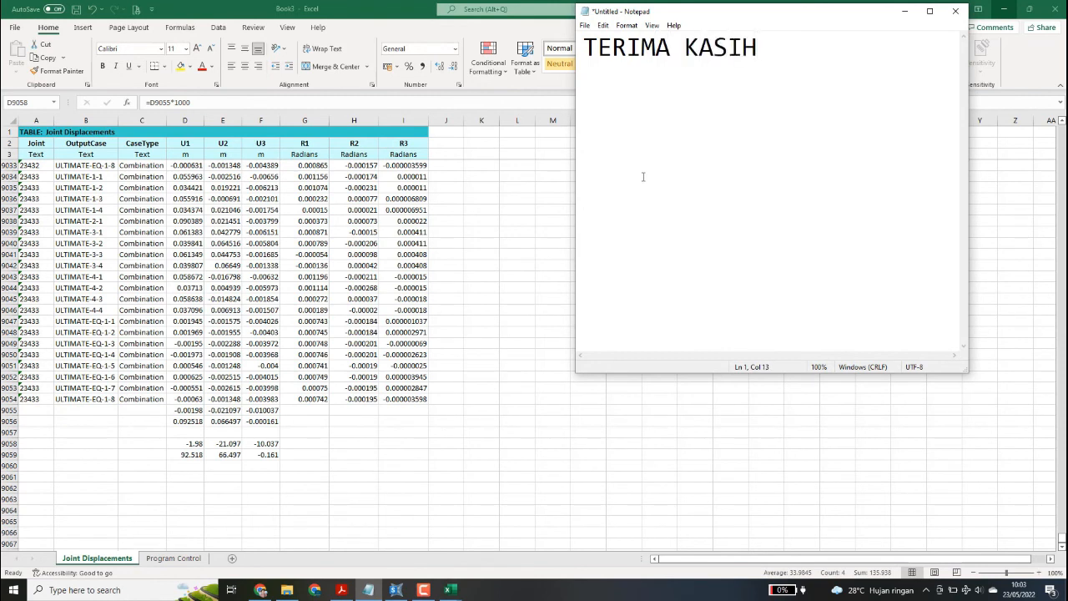
pyautogui.write('UNTUK DETAIL ')
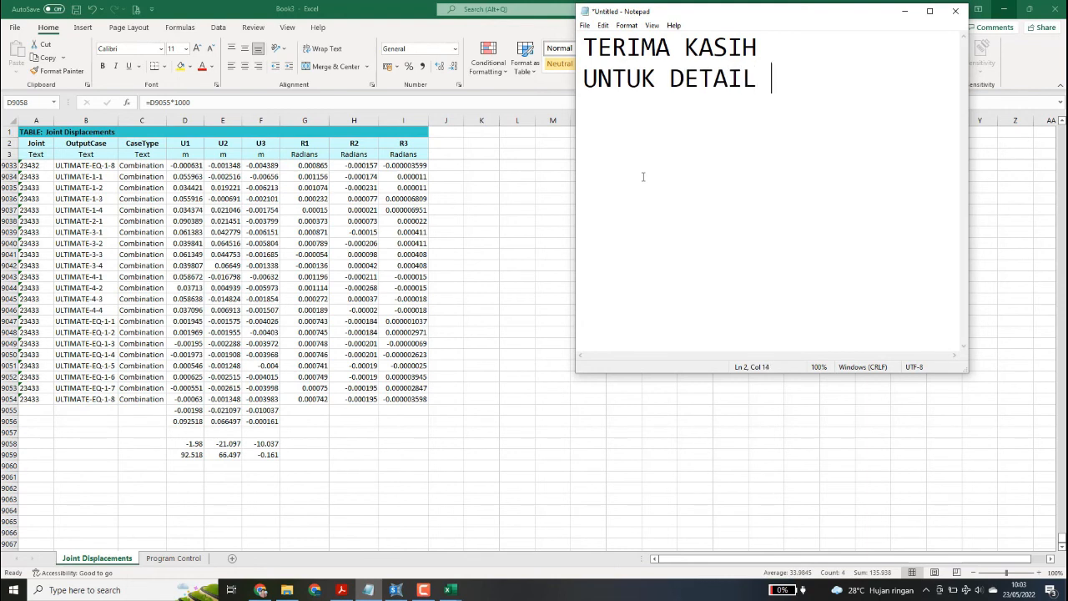
pyautogui.write('ANALISIS ')
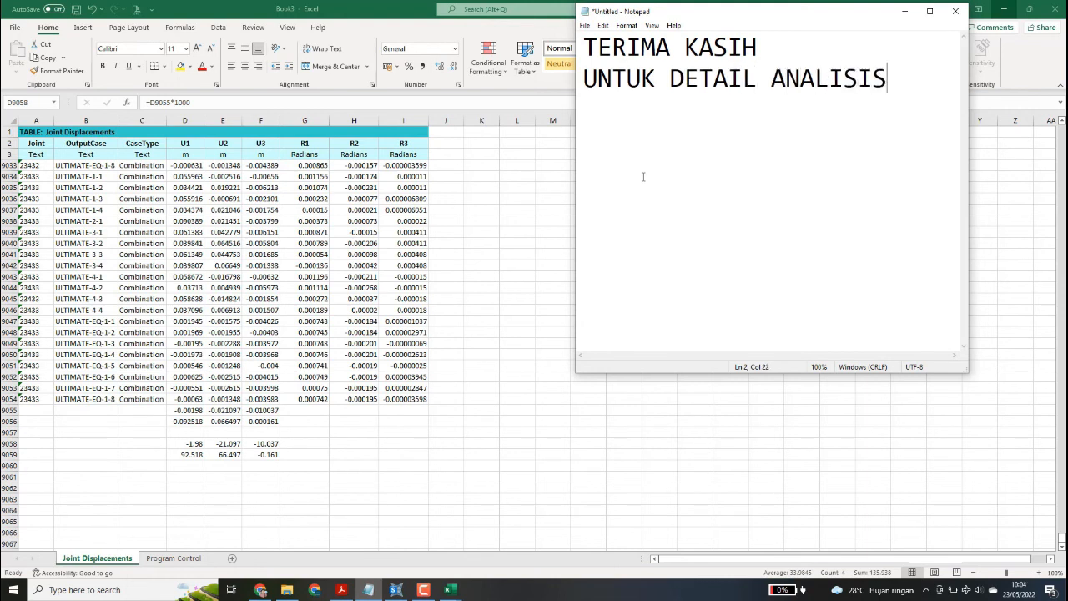
pyautogui.write('BEBAN')
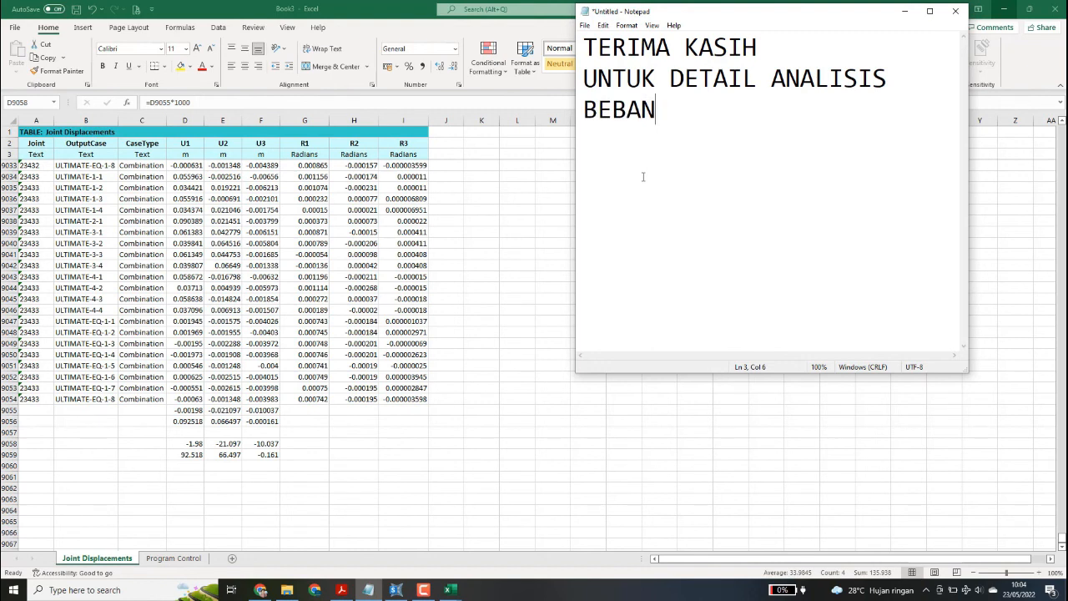
pyautogui.write(' PAD')
pyautogui.press('BackSpace')
pyautogui.write('PADA DERMAGA ')
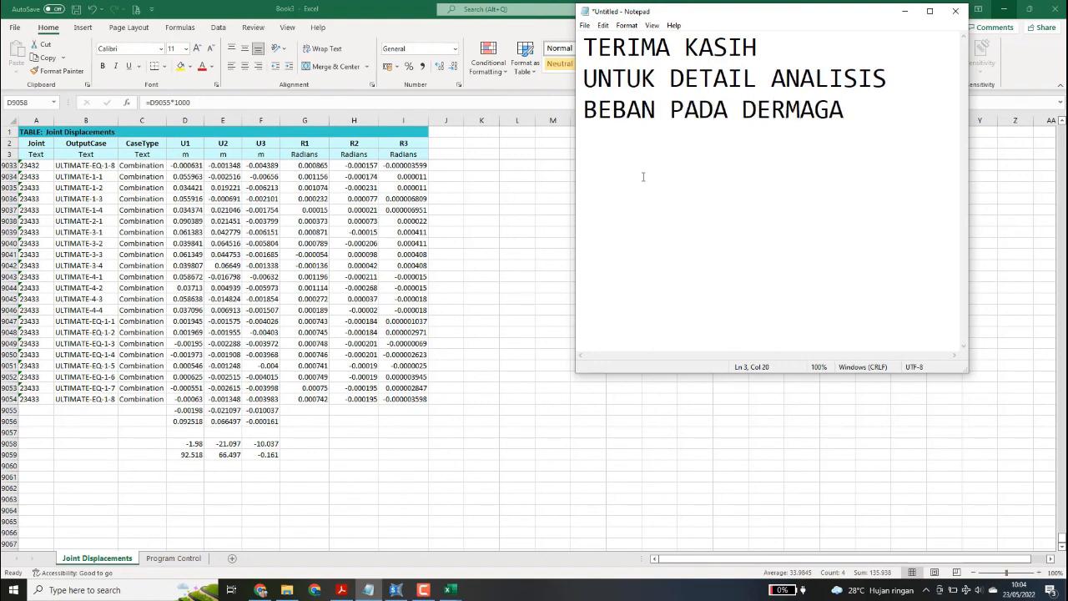
pyautogui.write('DITUNG')
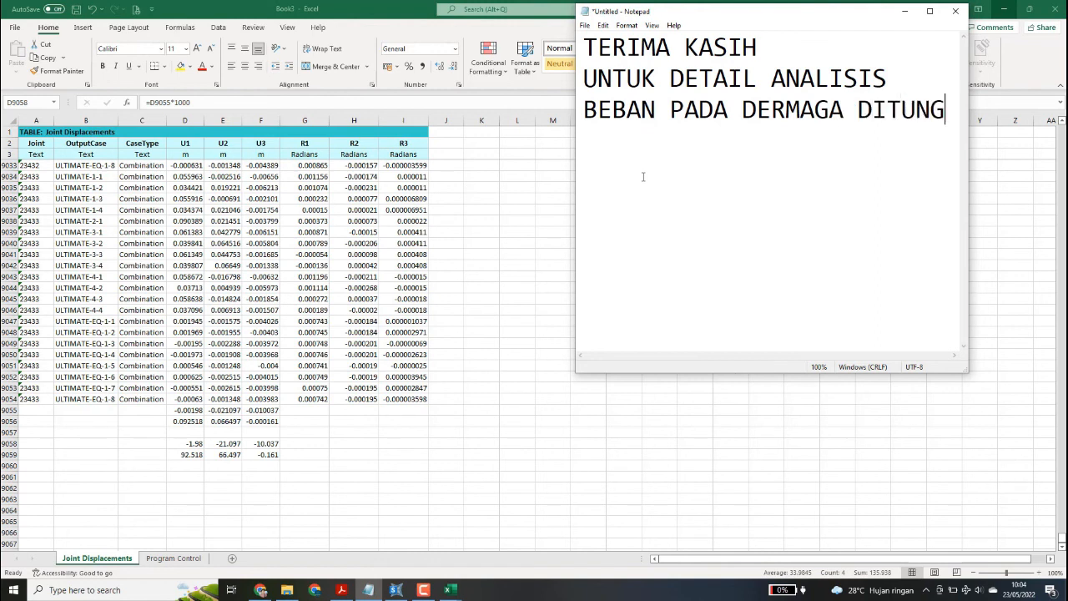
pyautogui.write('GU YA DI ')
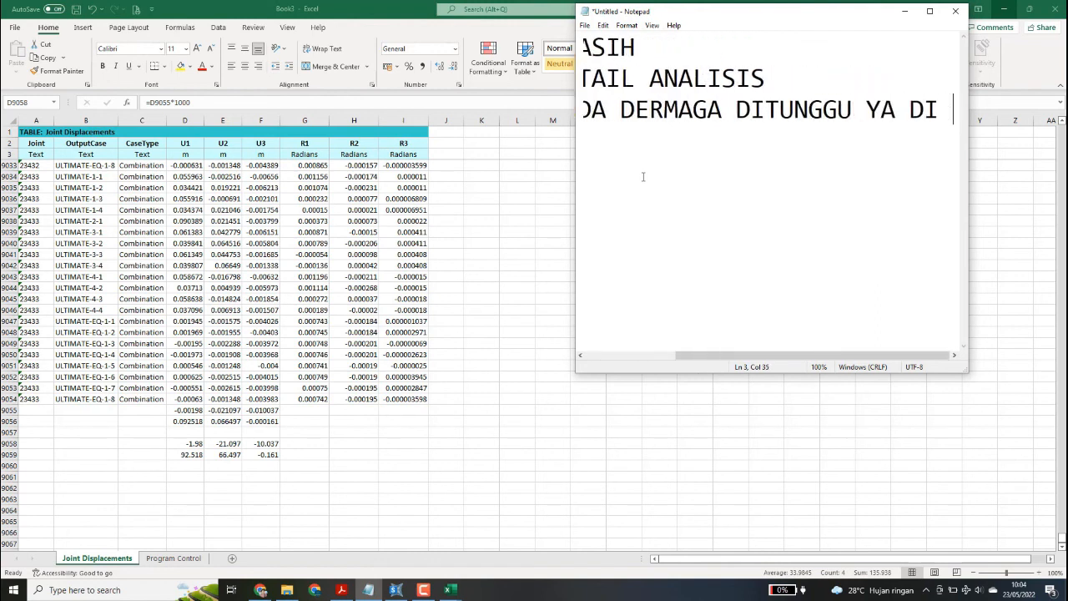
pyautogui.write('VIDEO SLEANJUTANY')
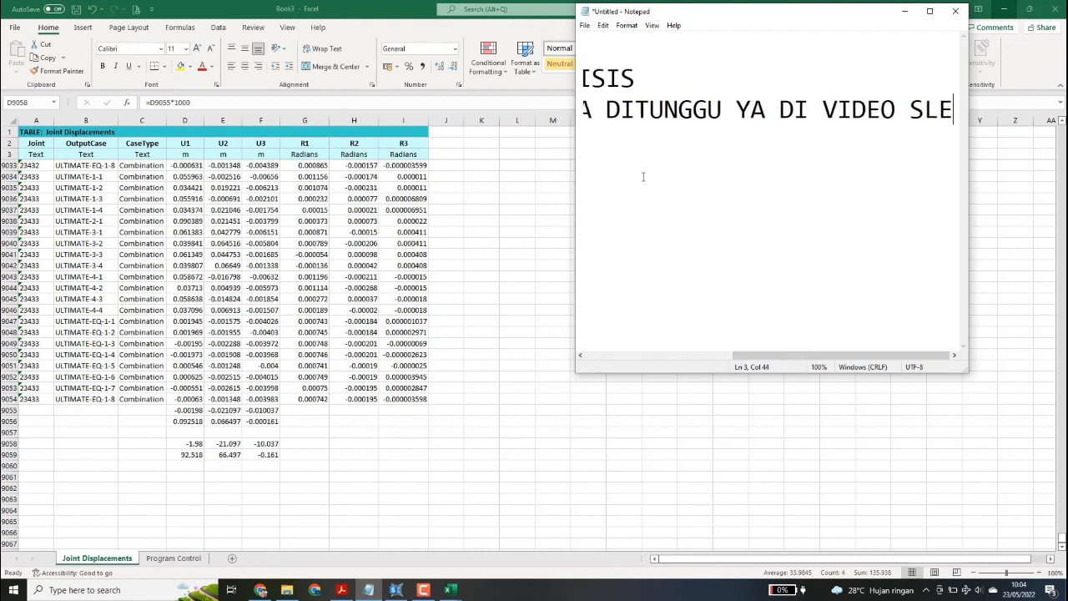
pyautogui.press('BackSpace')
pyautogui.press('BackSpace')
pyautogui.press('BackSpace')
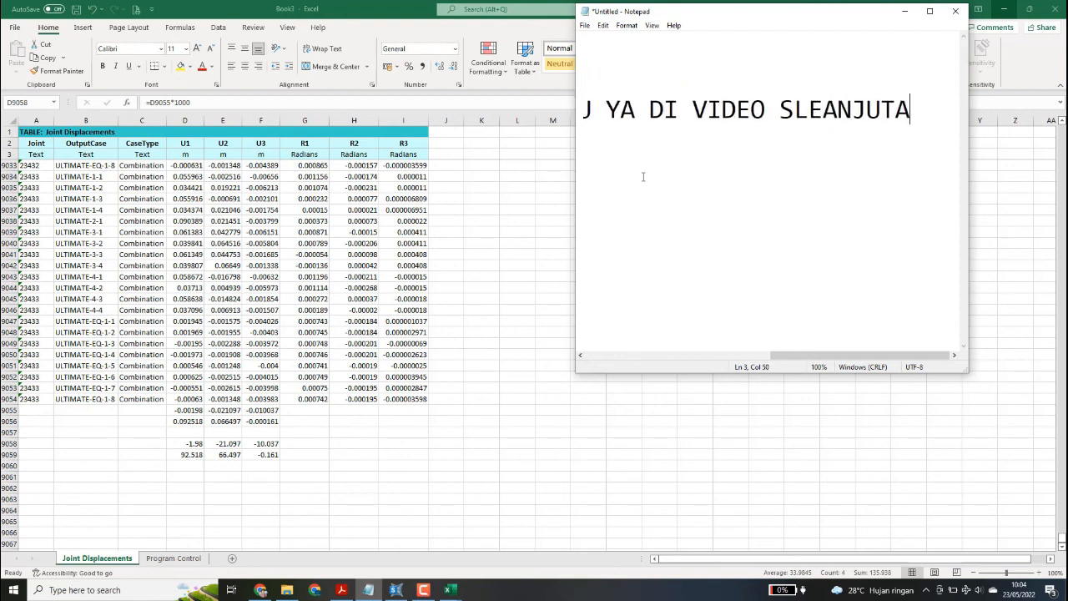
pyautogui.write('NYA :)')
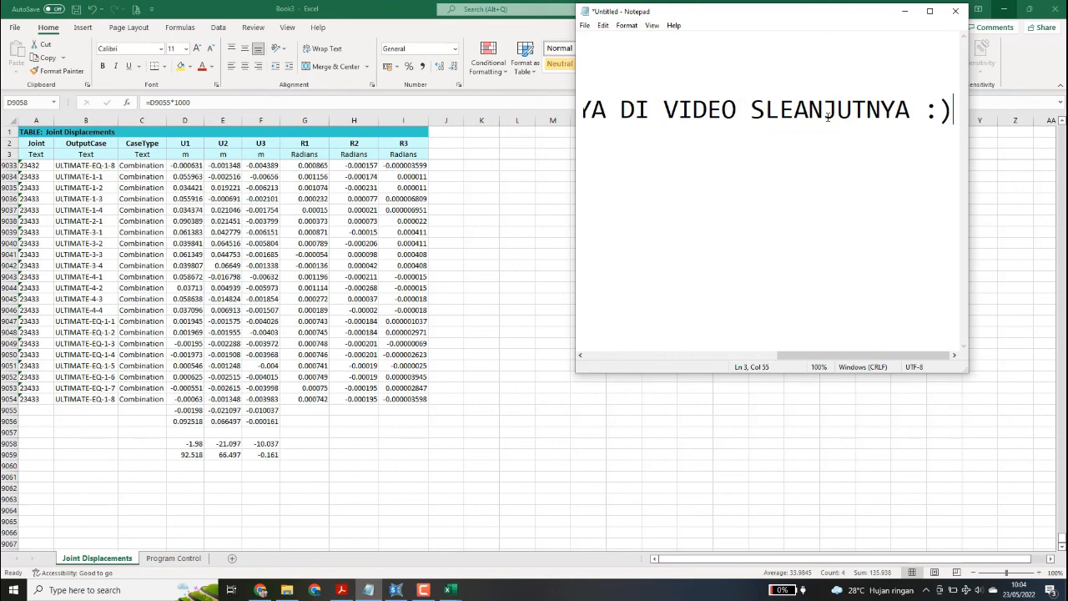
pyautogui.click(427, 589)
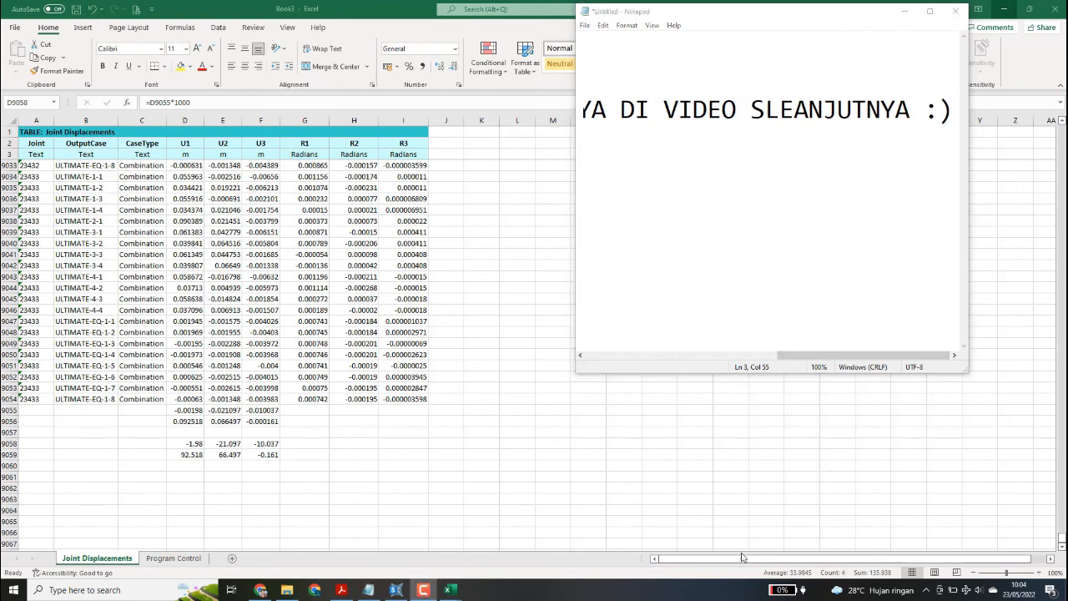